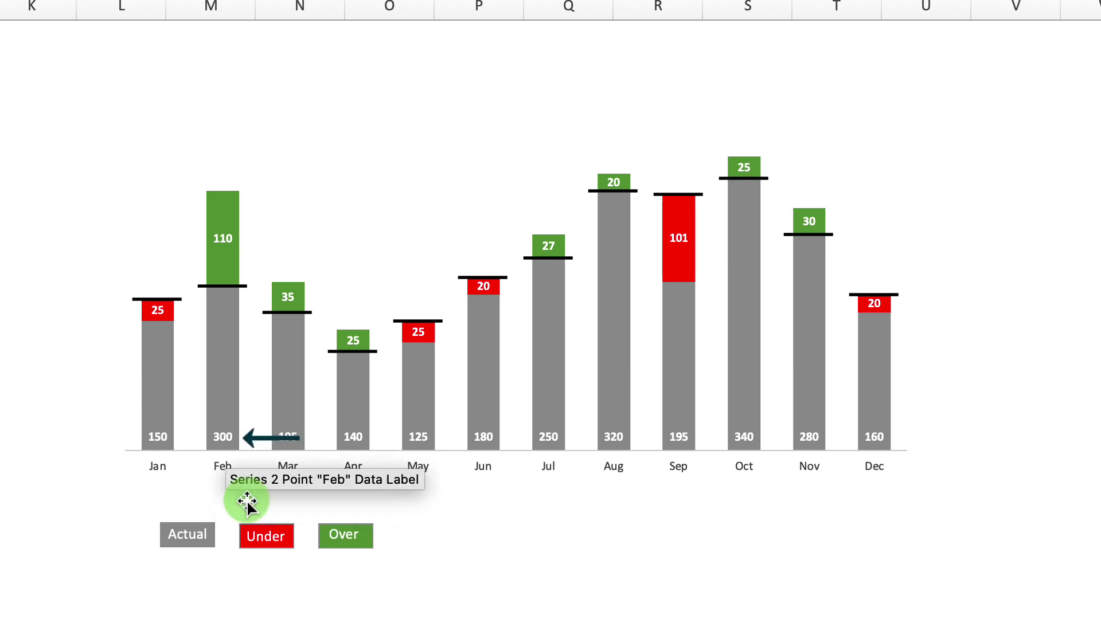
mouse_move(220, 286)
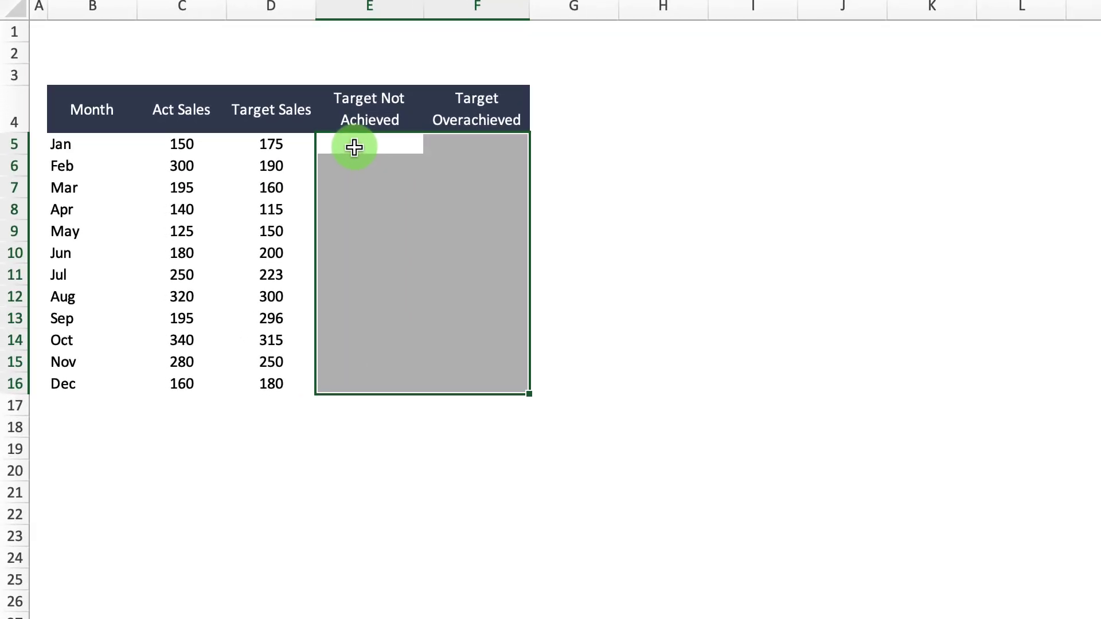
click(386, 147)
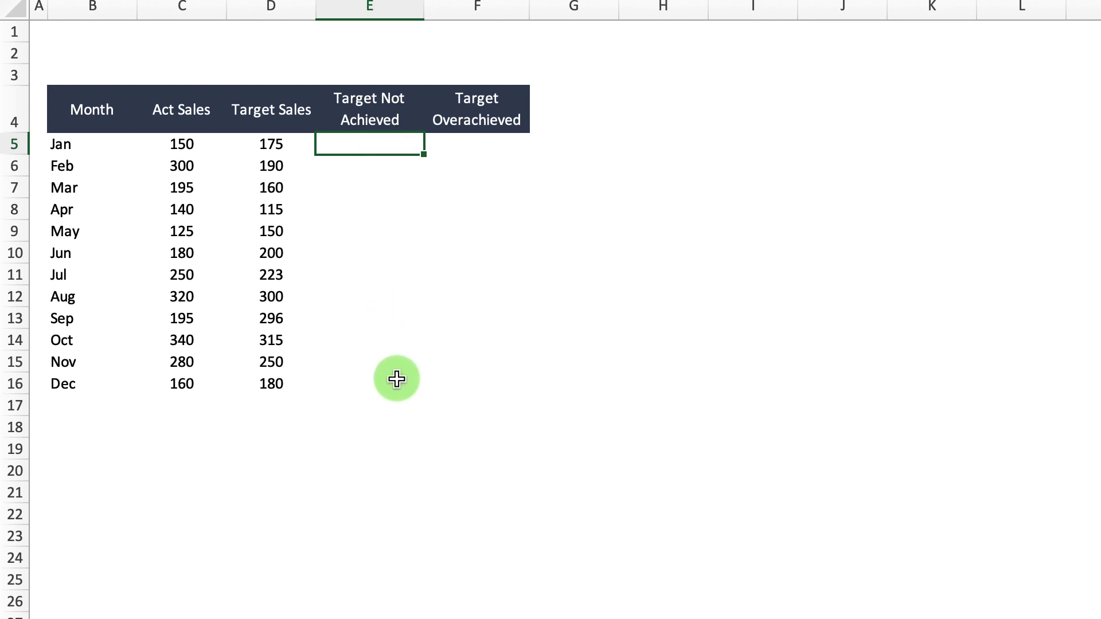
click(494, 148)
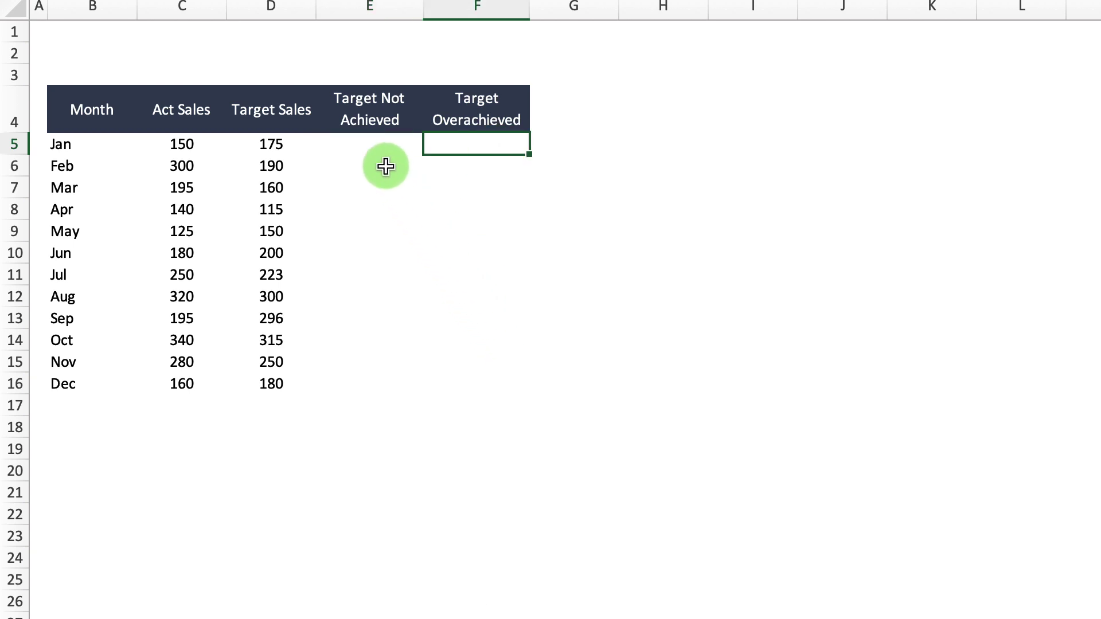
- Enter the formula =IF(D5>C5,D5-C5,0) for January in the Target Not Achieved column, cell E5
click(374, 148)
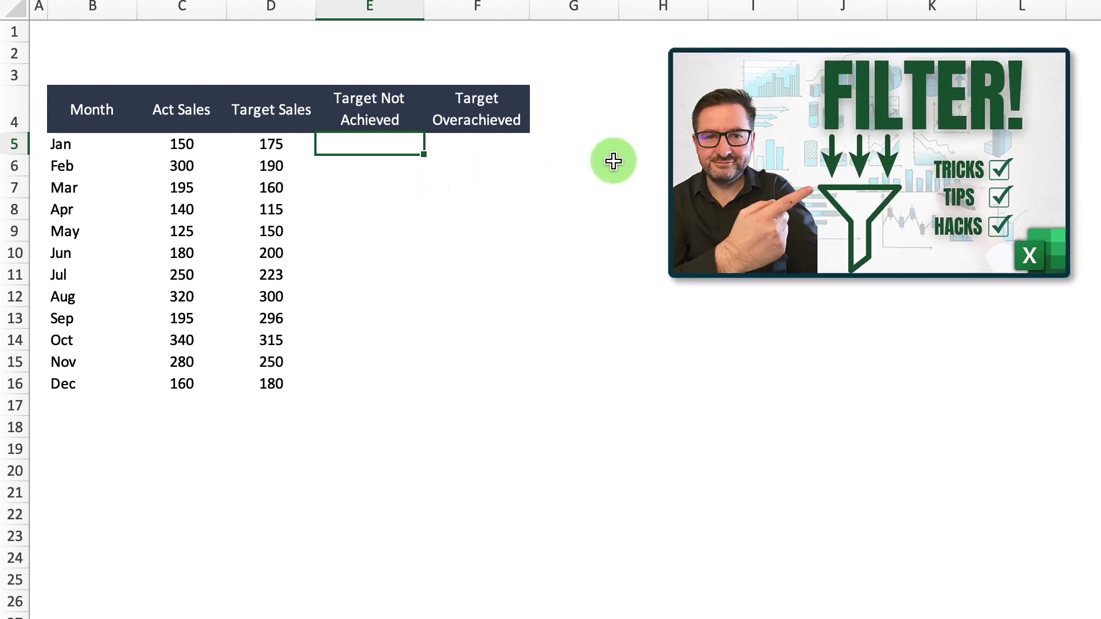
text(if()
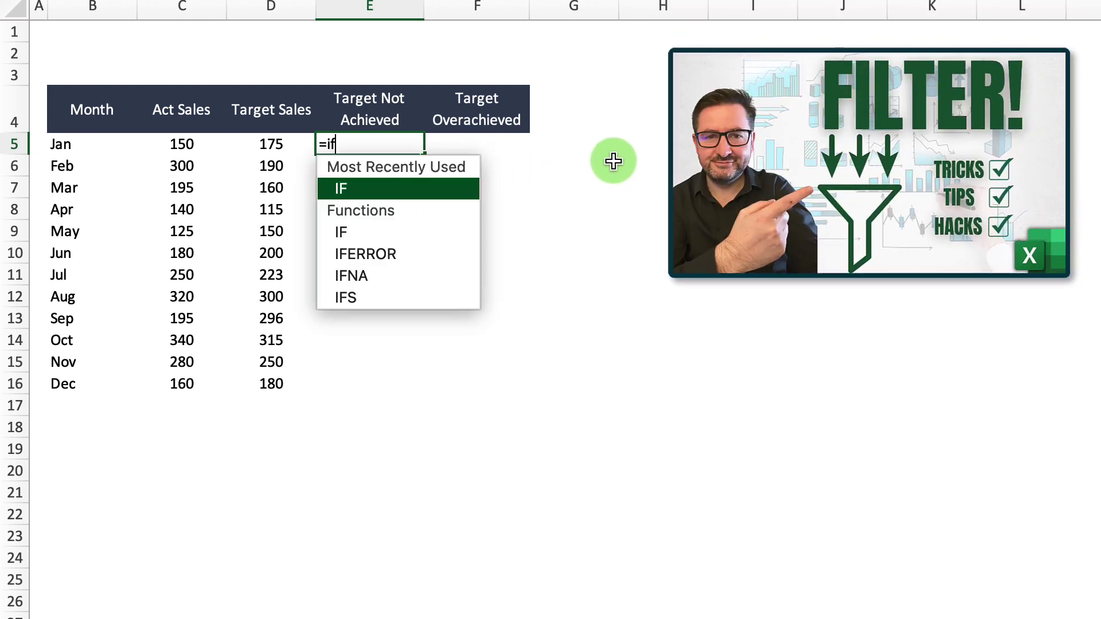
click(272, 150)
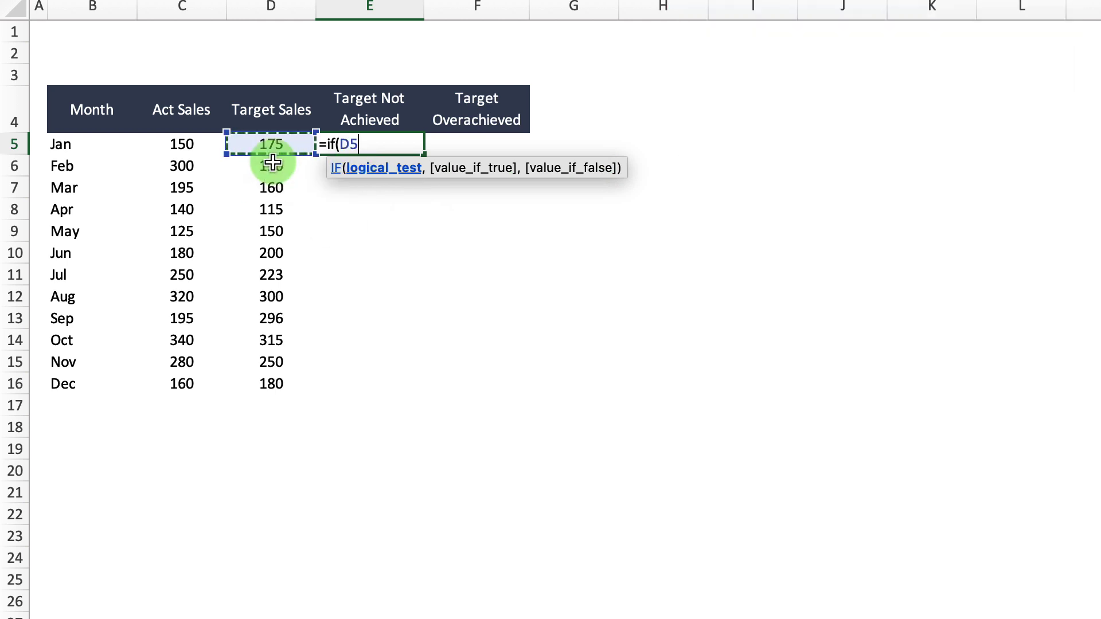
text(>)
click(164, 147)
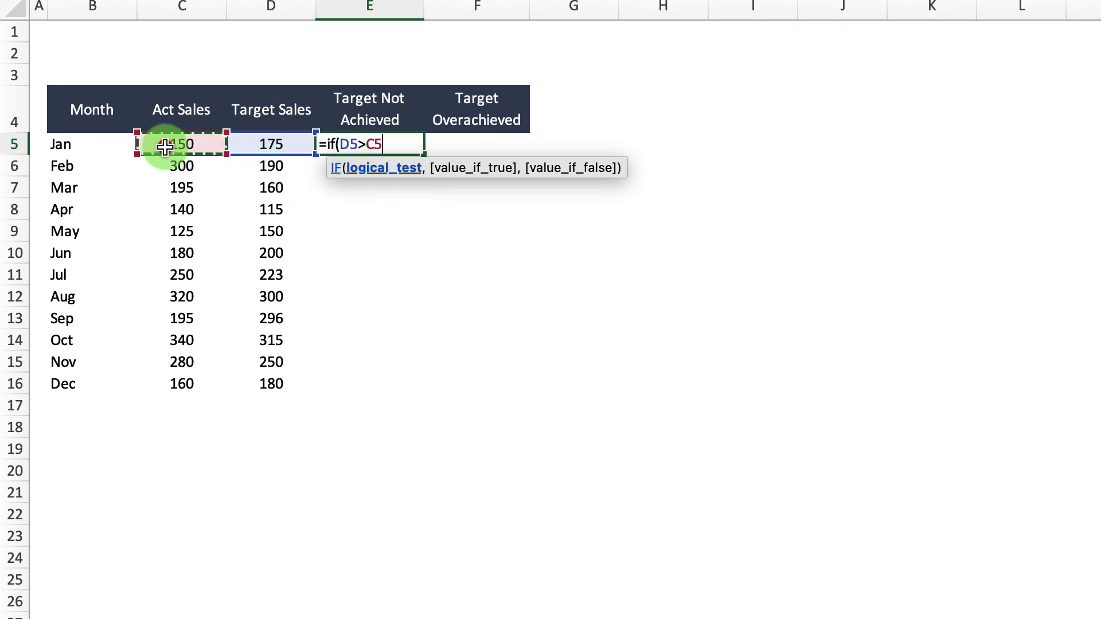
text(,)
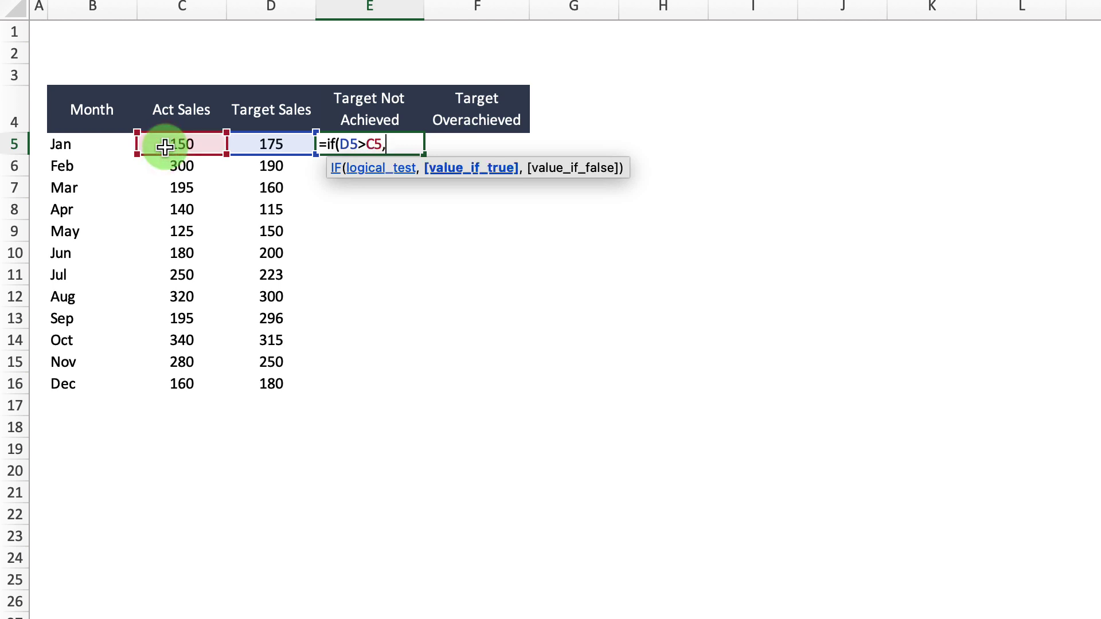
click(275, 146)
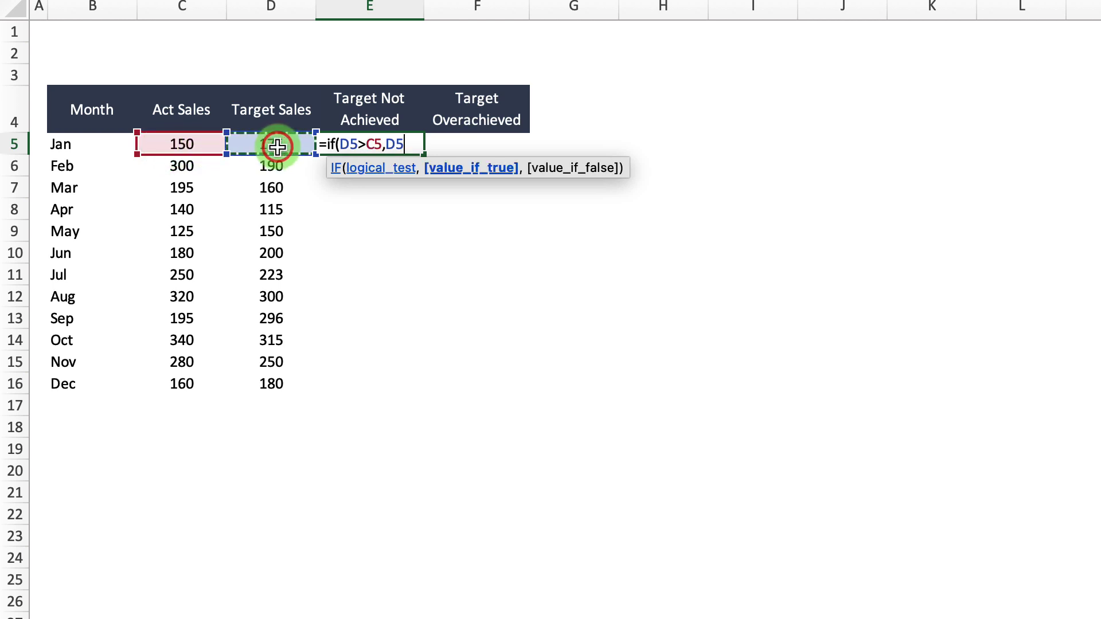
text(-)
click(182, 140)
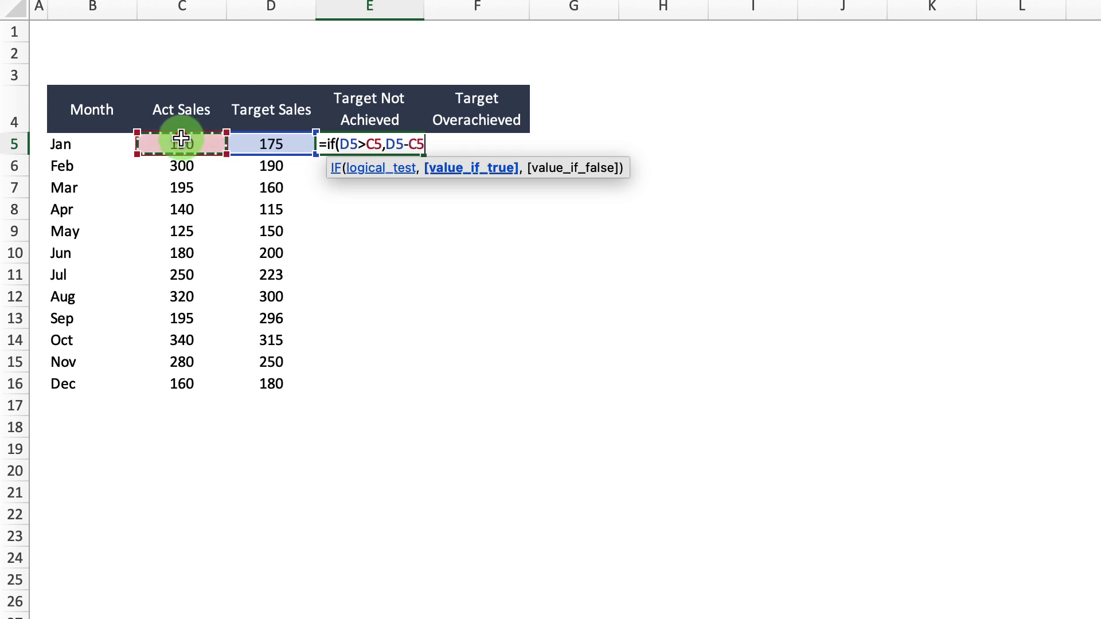
text(,)
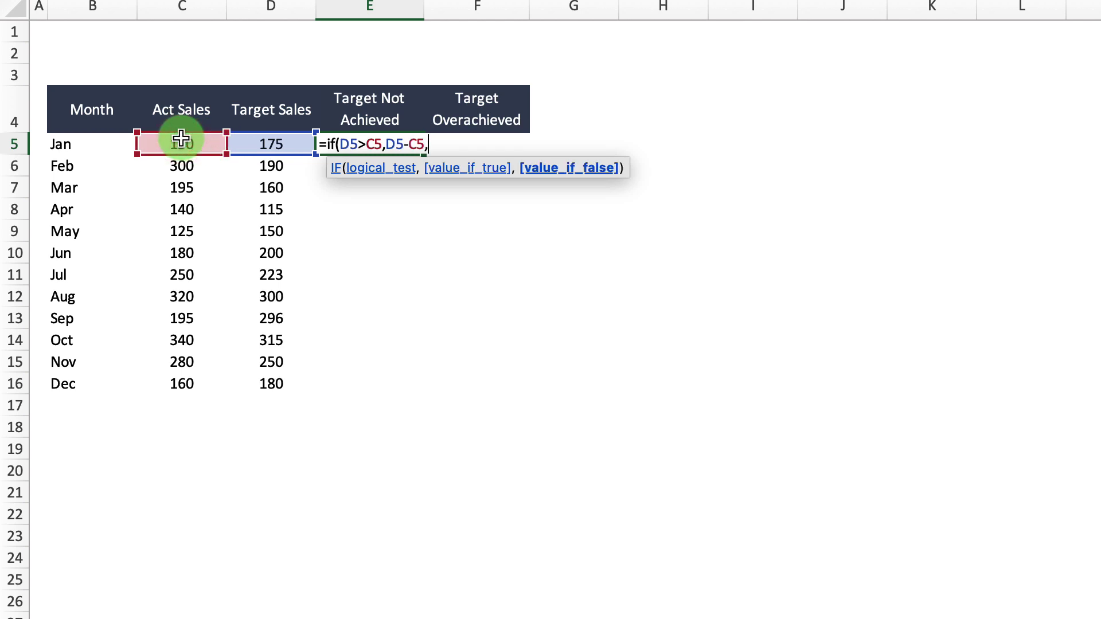
text(0))
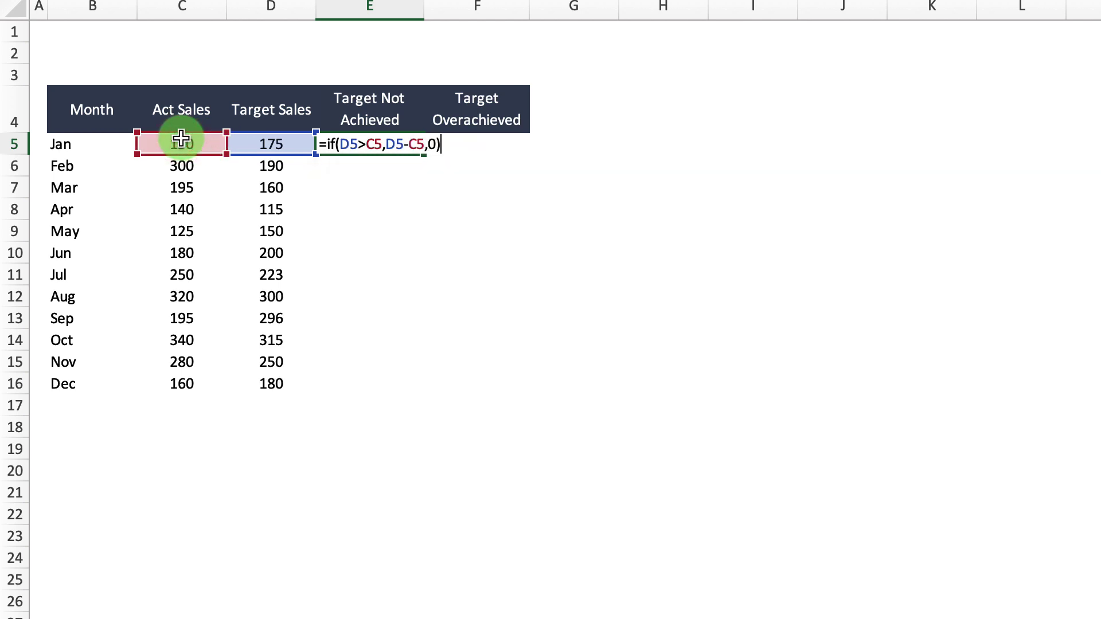
key(Return)
- Fill the Target Not Achieved formula from E5 down to E16 and check February's result against its actual and target sales
click(401, 143)
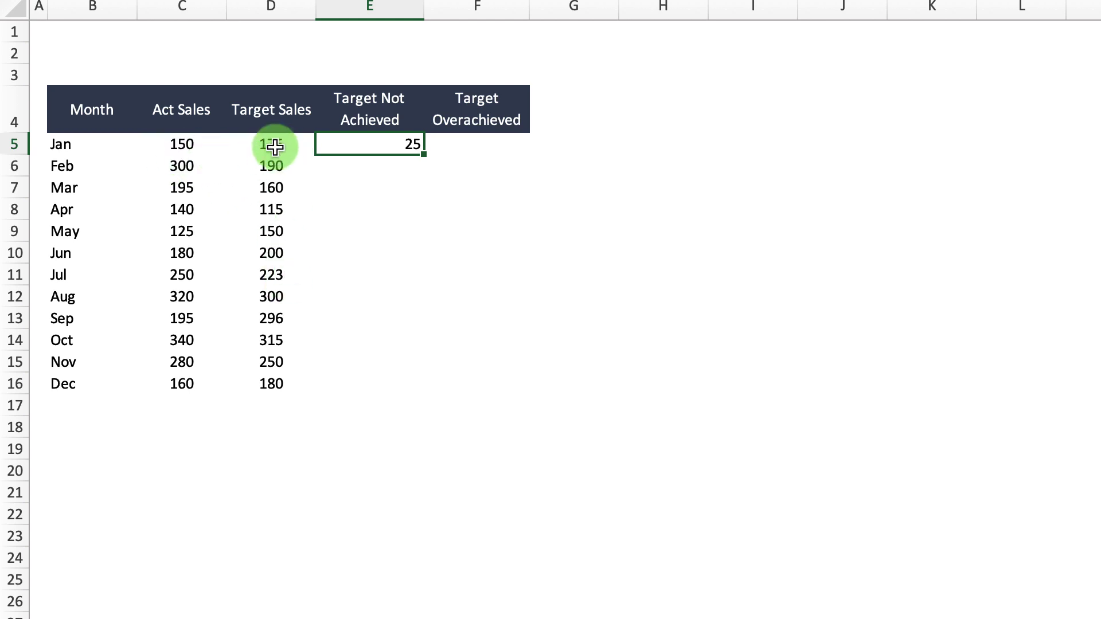
drag(423, 154, 408, 386)
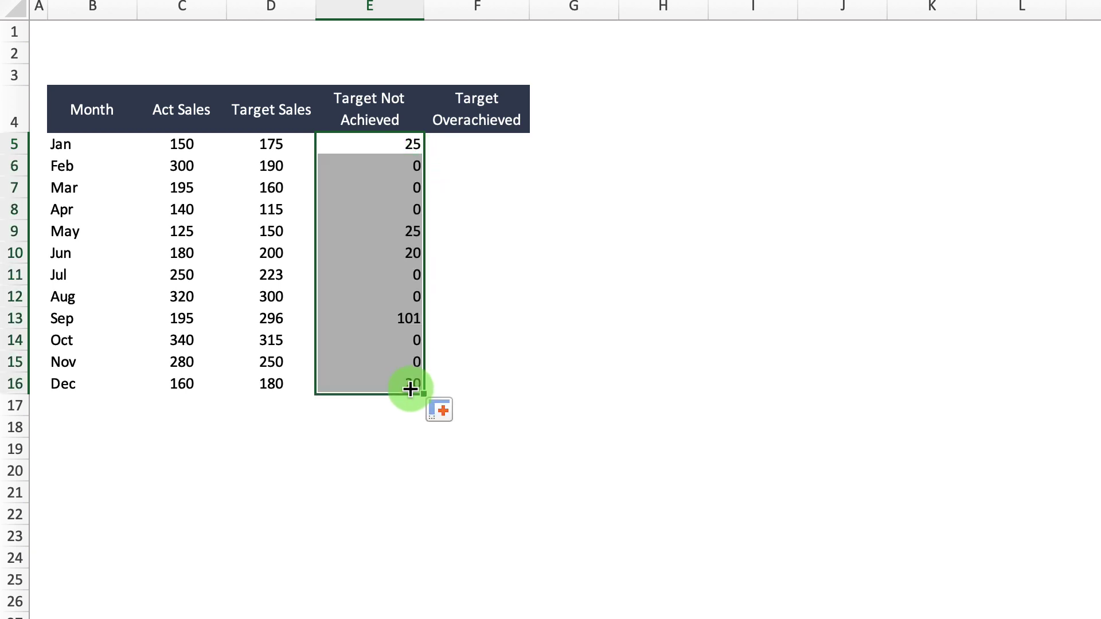
click(411, 167)
click(179, 166)
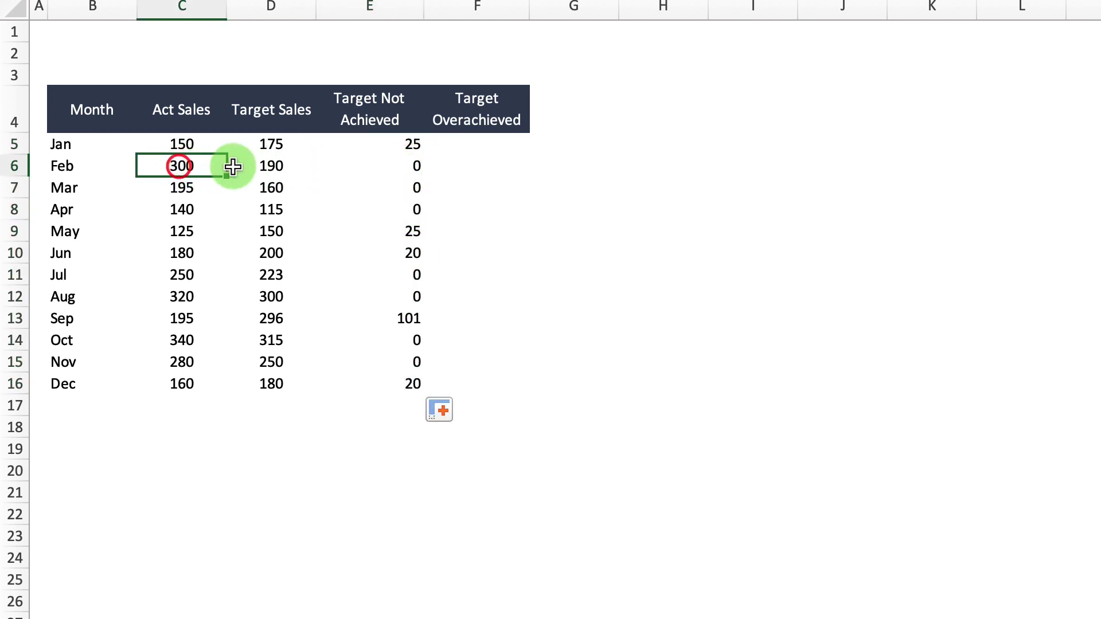
click(265, 166)
click(401, 166)
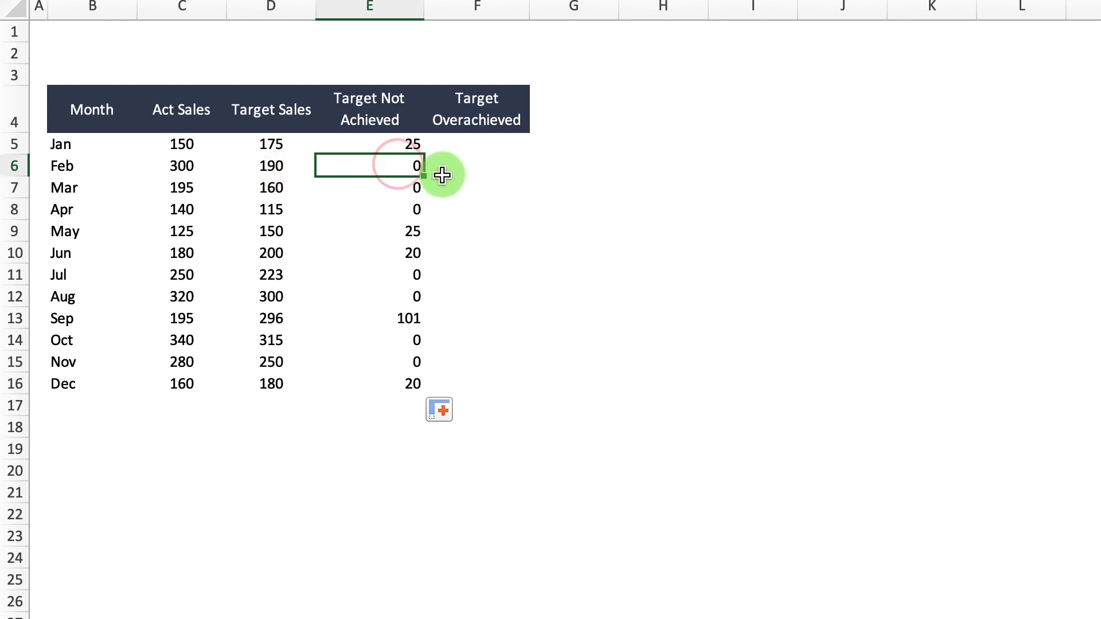
- Enter the formula =IF(C5>D5,C5-D5,0) for January in the Target Overachieved column, cell F5
key(Up)
key(Right)
text(=)
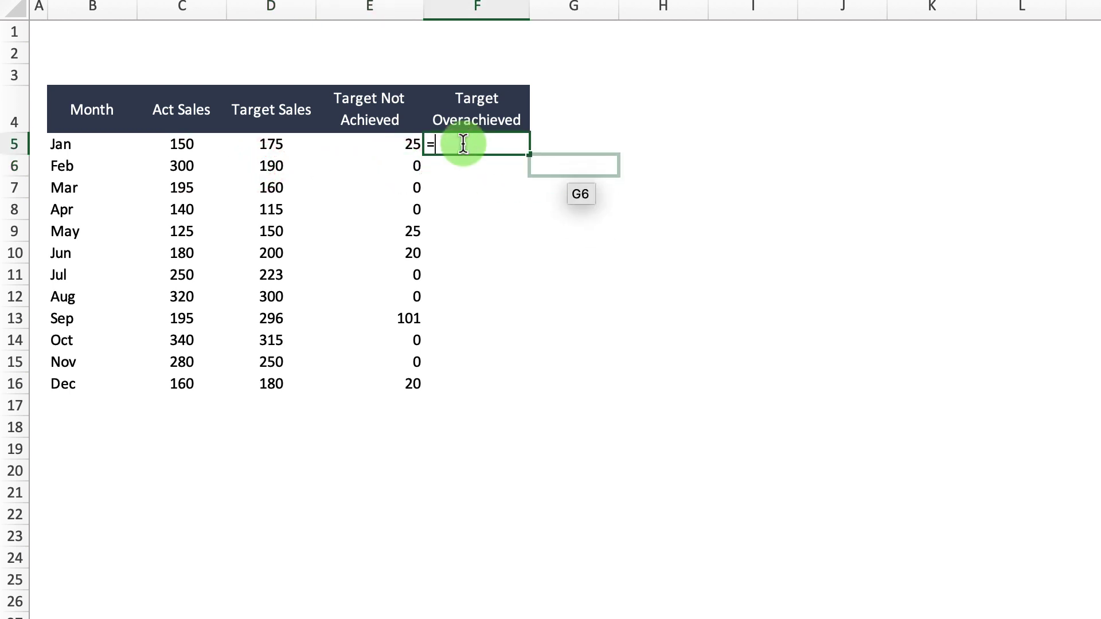
text(IF()
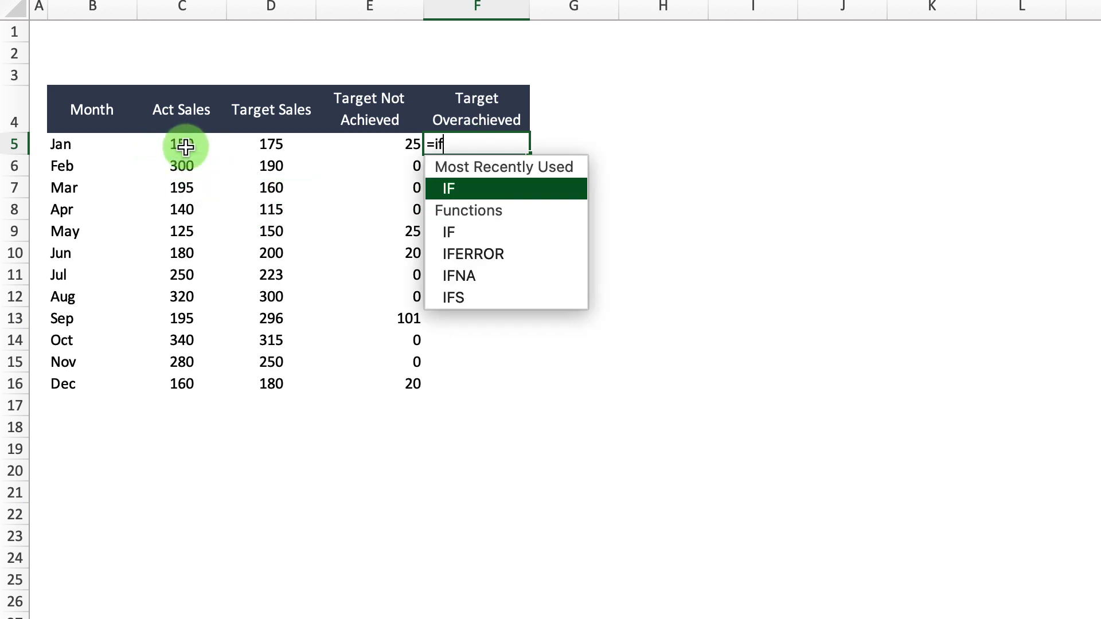
click(185, 147)
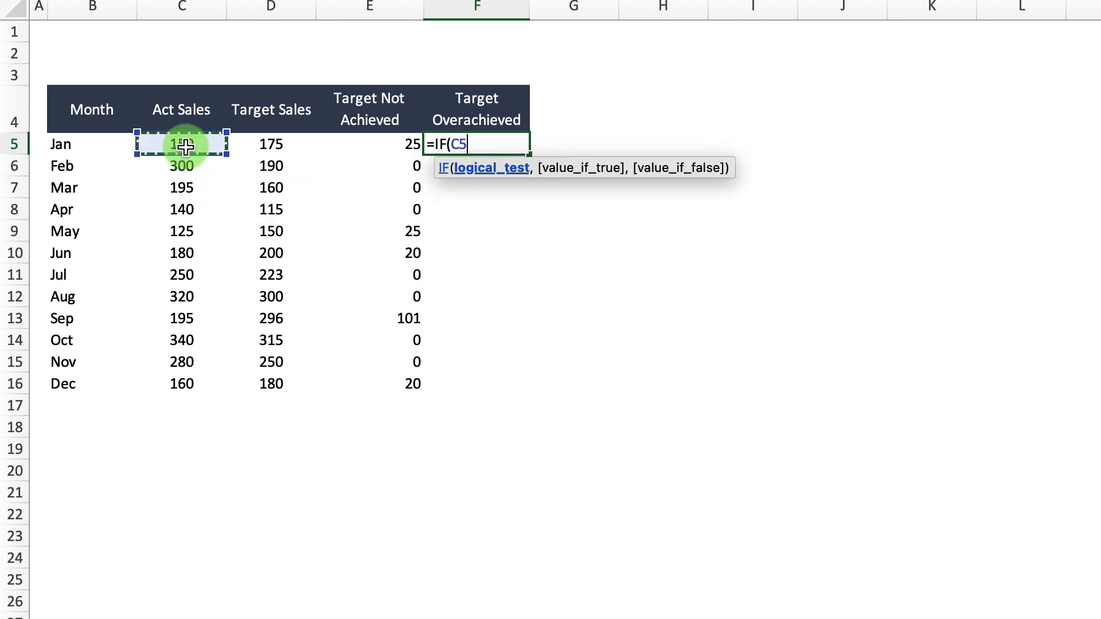
text(>)
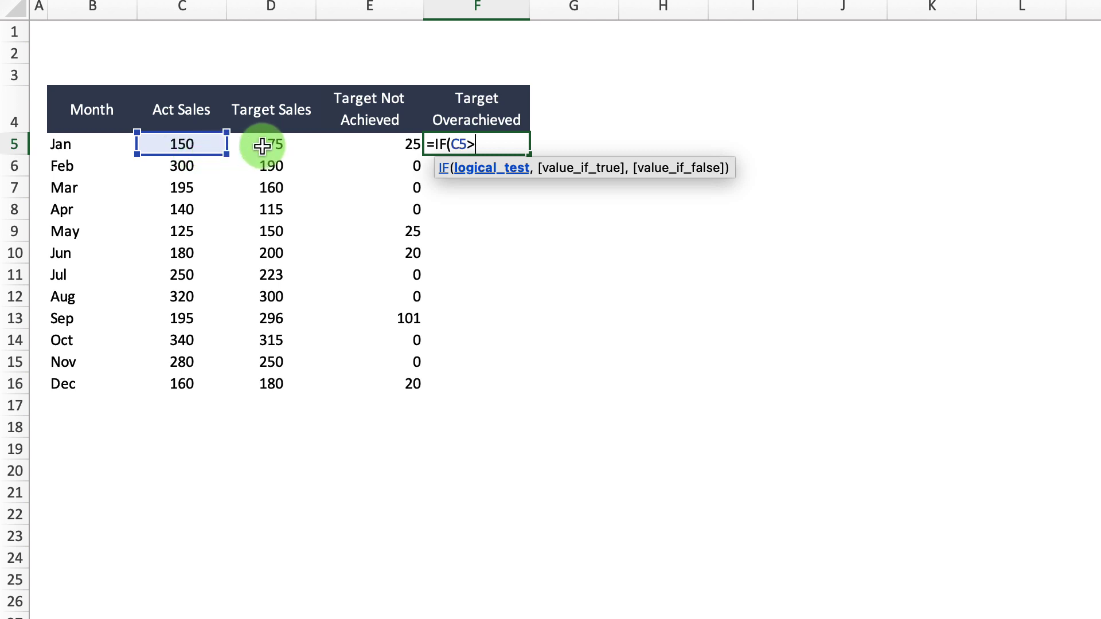
click(267, 146)
text(,)
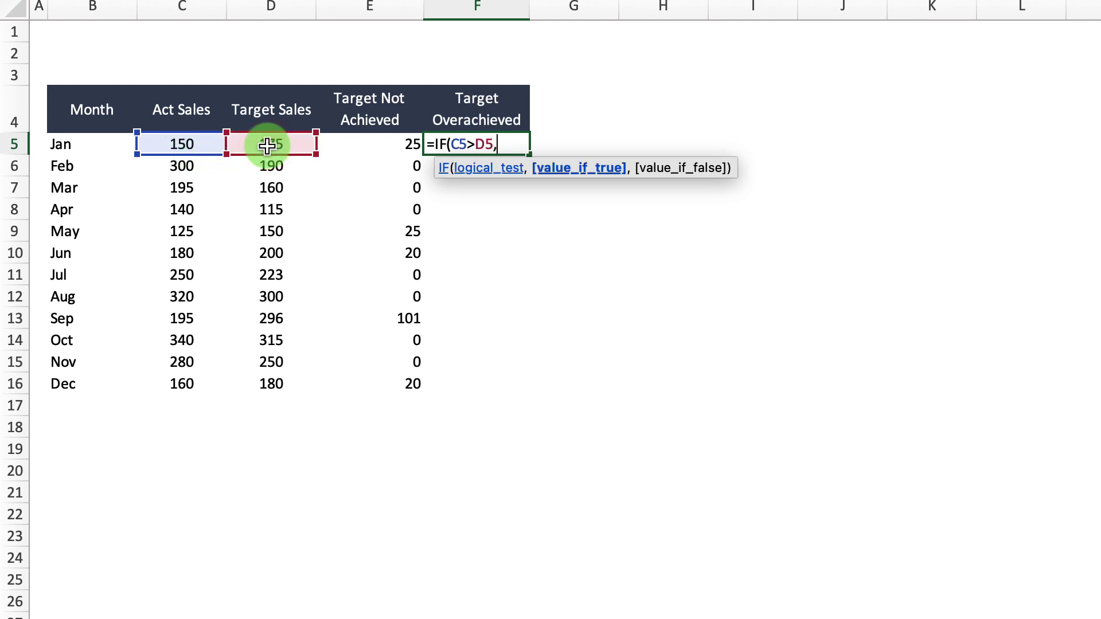
click(194, 146)
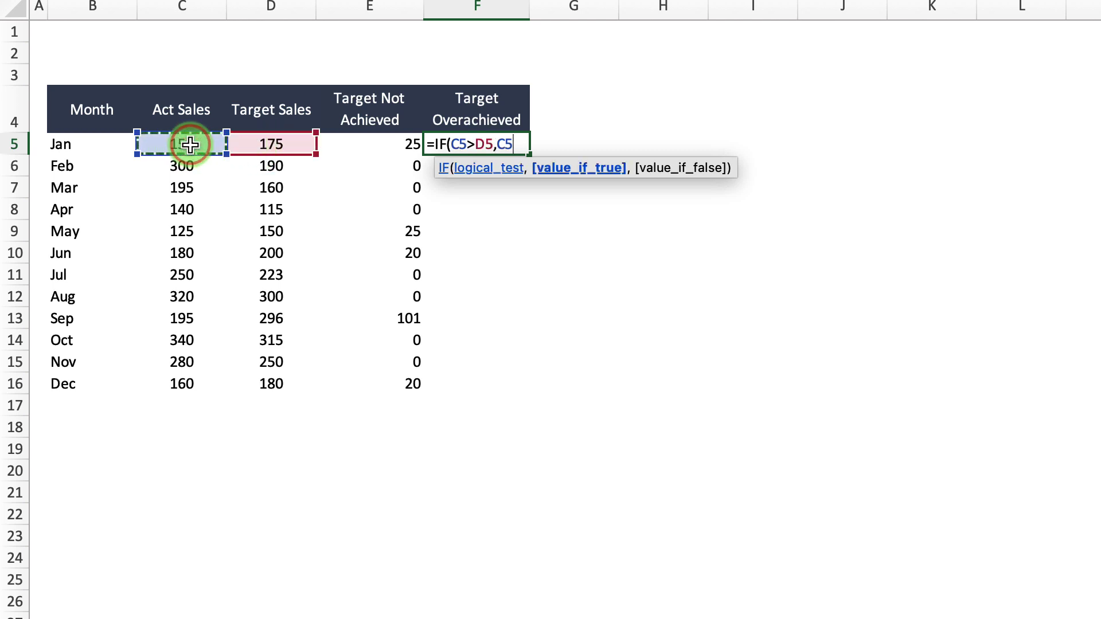
text(-)
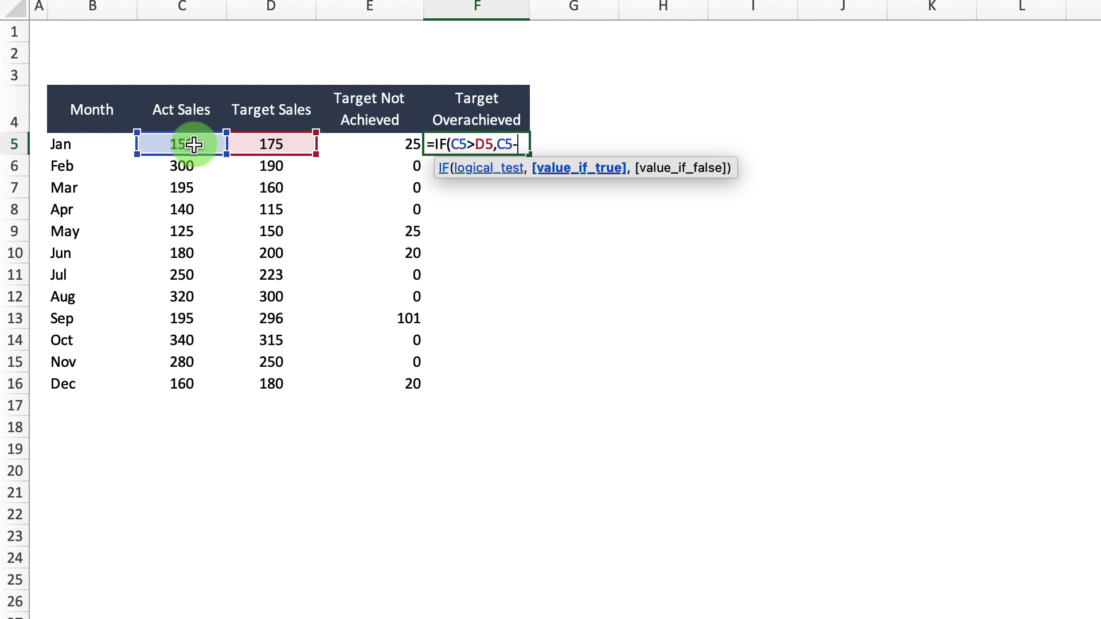
click(291, 144)
text(,)
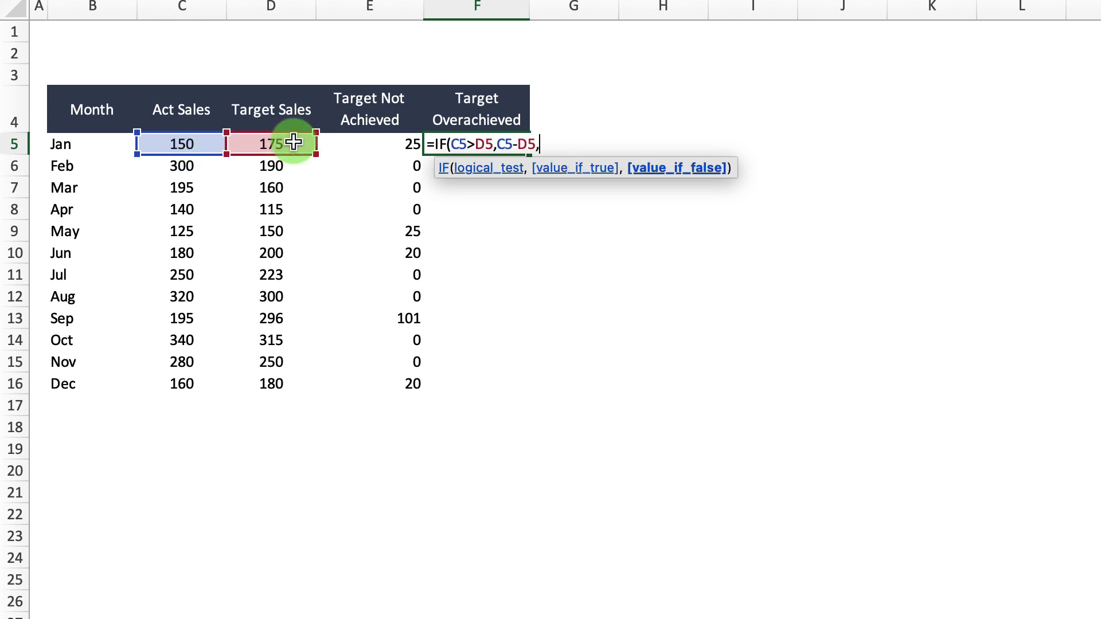
text(0))
key(Return)
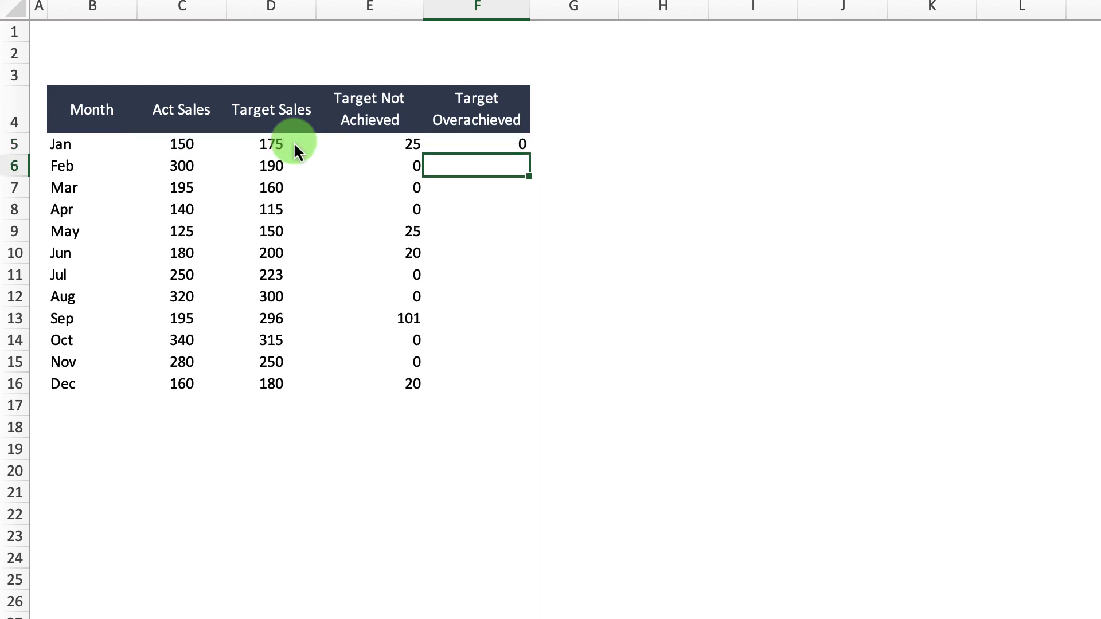
- Fill the Target Overachieved formula from F5 down to F16 and check February's result against its actual and target sales
click(462, 147)
drag(528, 154, 522, 394)
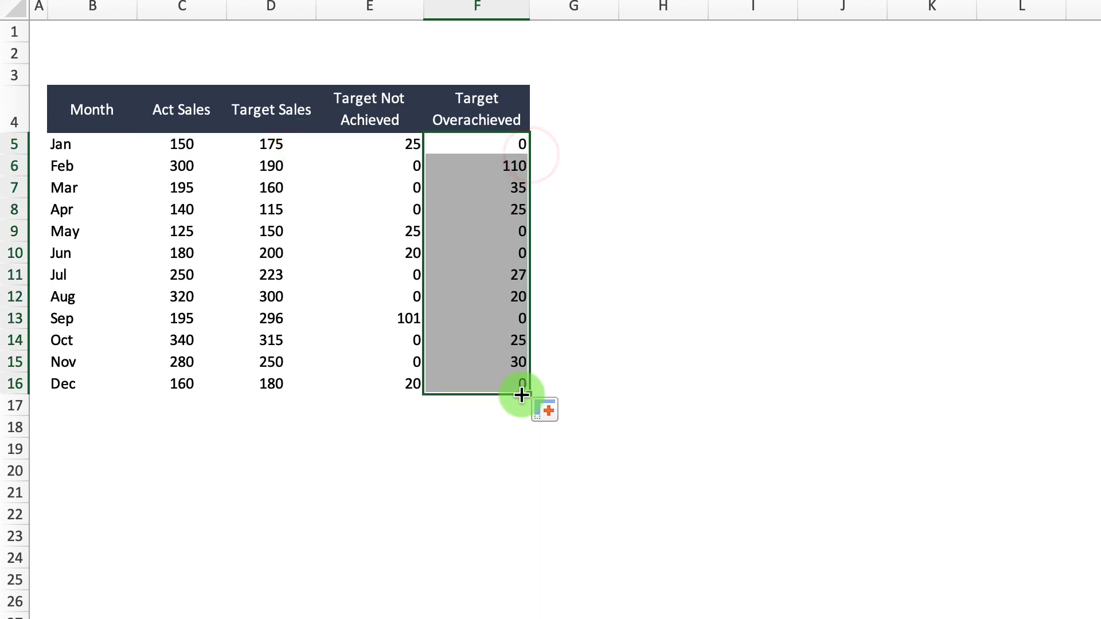
click(513, 171)
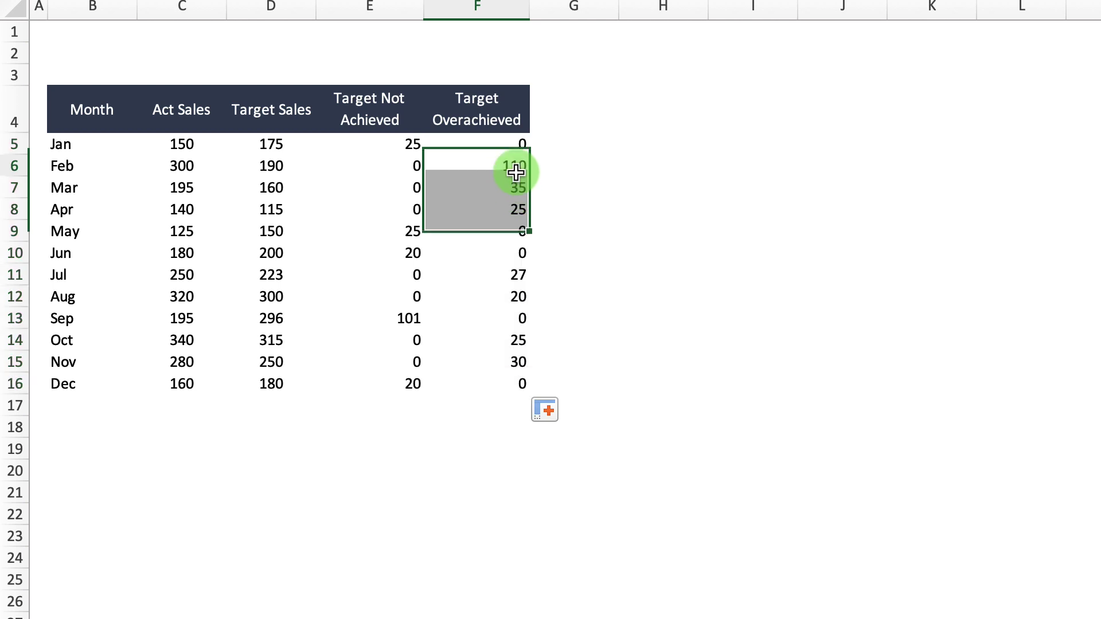
click(60, 168)
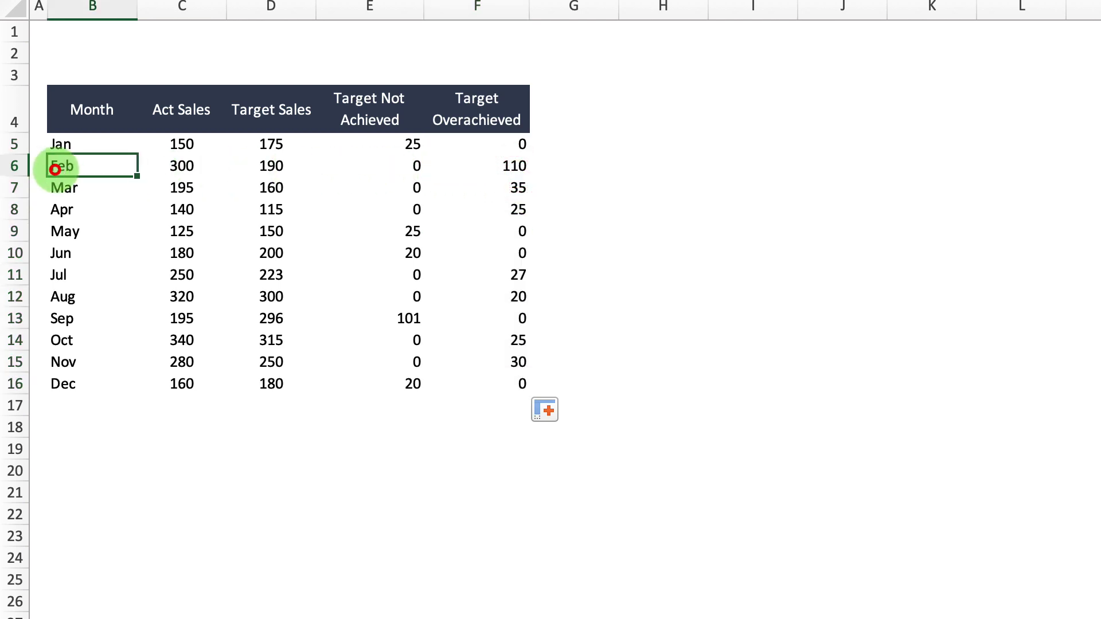
click(169, 168)
click(260, 167)
click(511, 166)
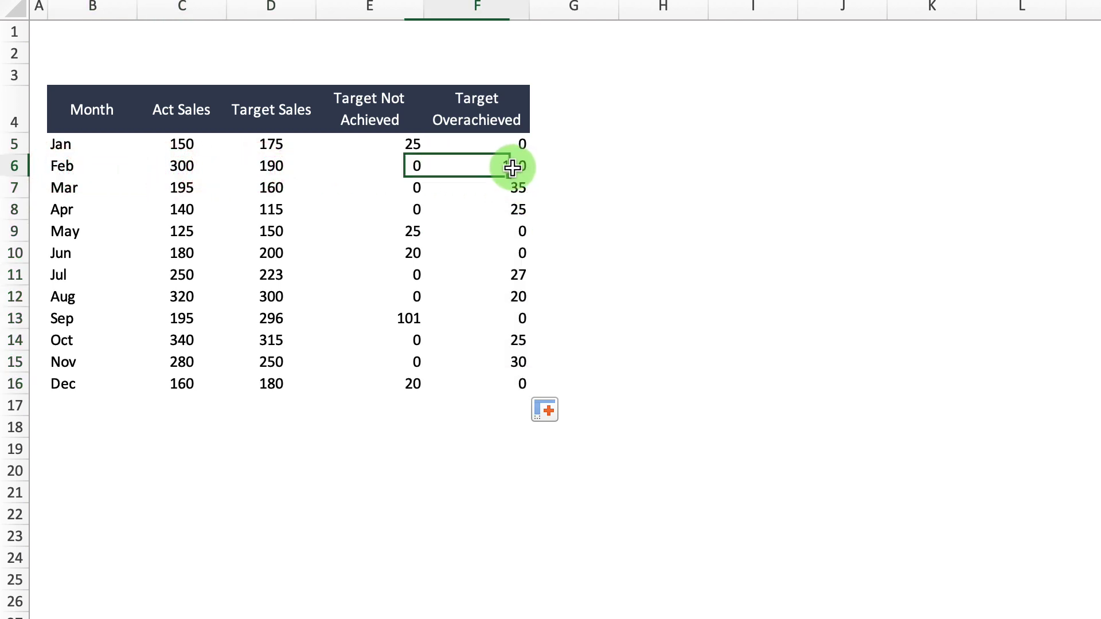
shift+click(519, 201)
drag(523, 231, 524, 246)
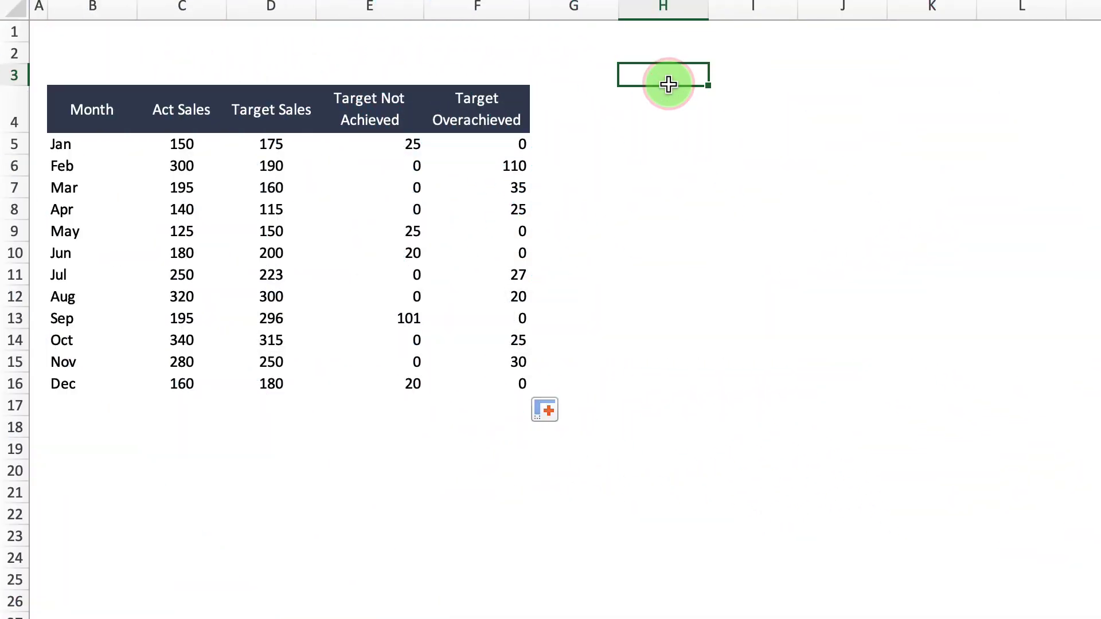
- Insert a default column chart of Target Sales from D4:D16, positioned and enlarged beside the table to span about G4 to P19
drag(181, 174, 193, 361)
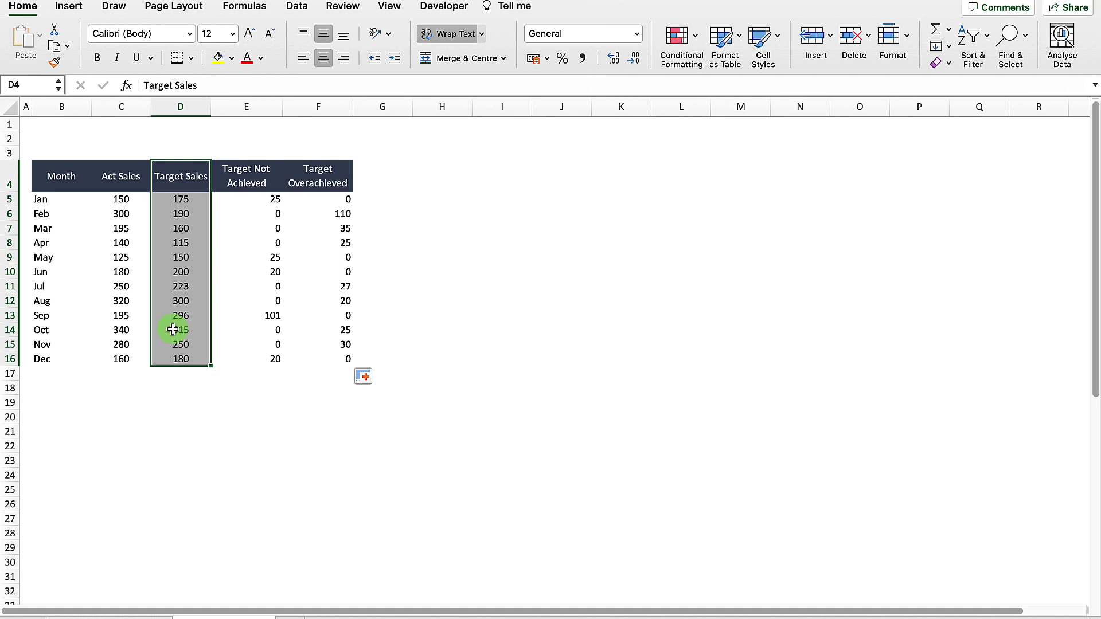
key(alt+F1)
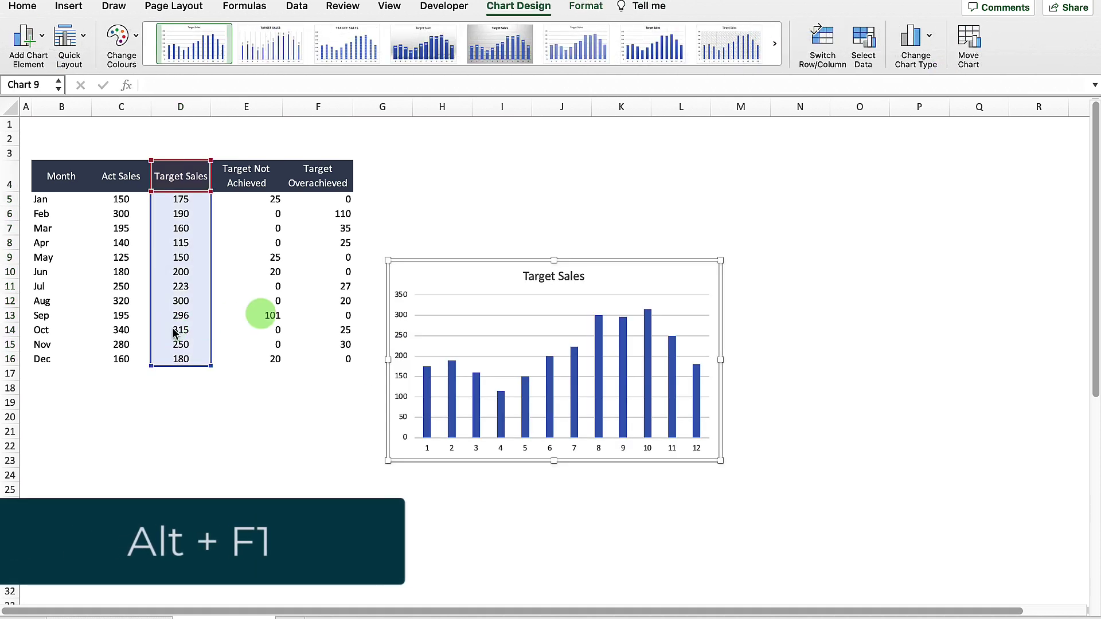
drag(466, 279, 459, 174)
drag(713, 259, 952, 257)
drag(665, 360, 666, 408)
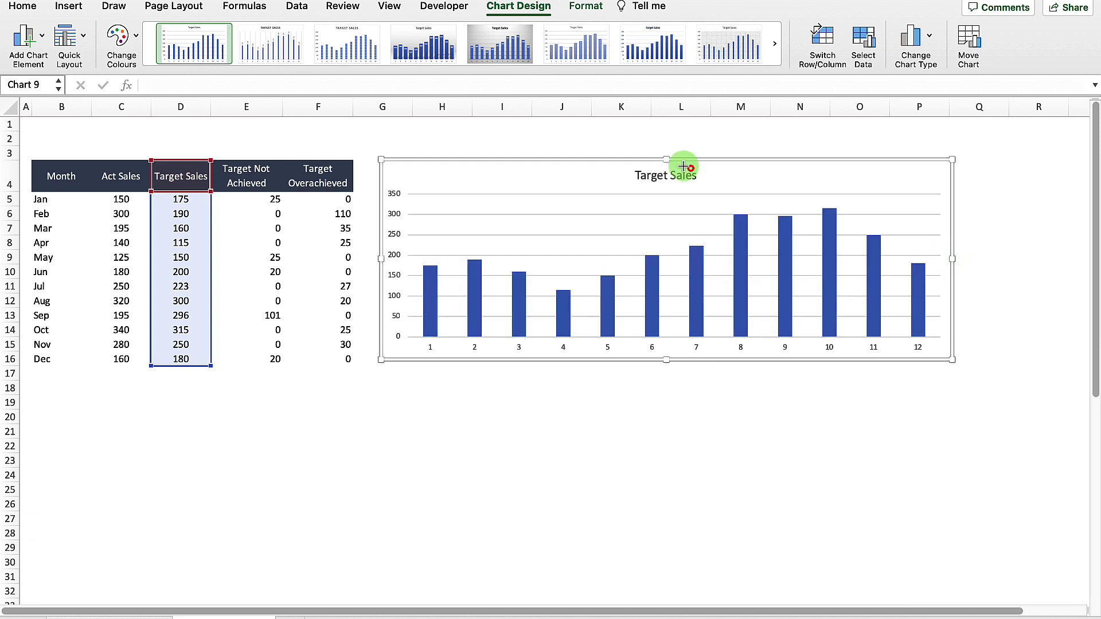
- Delete the chart title and the horizontal gridlines from the Target Sales column chart
click(683, 166)
click(683, 166)
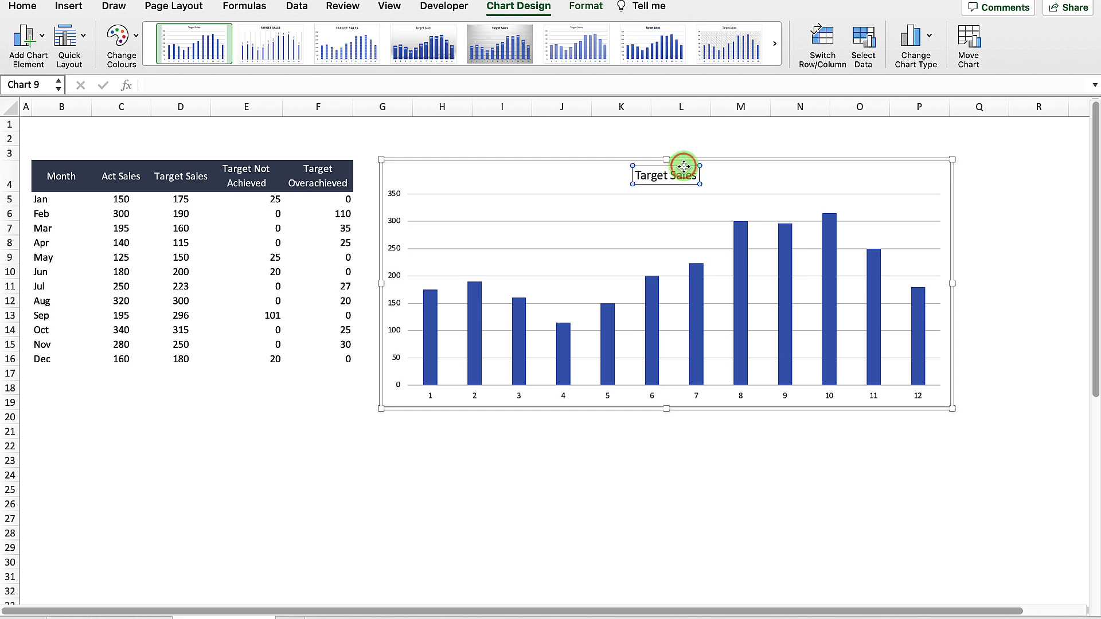
key(Delete)
click(513, 200)
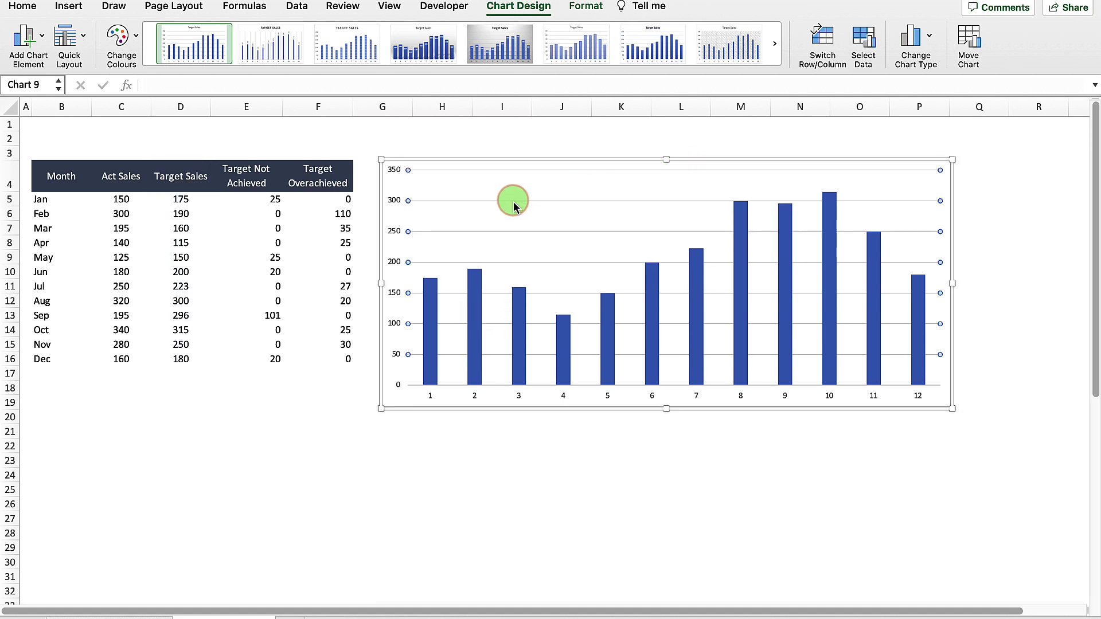
key(Delete)
- Set the chart's horizontal category axis labels to the month names in B5:B16
click(629, 397)
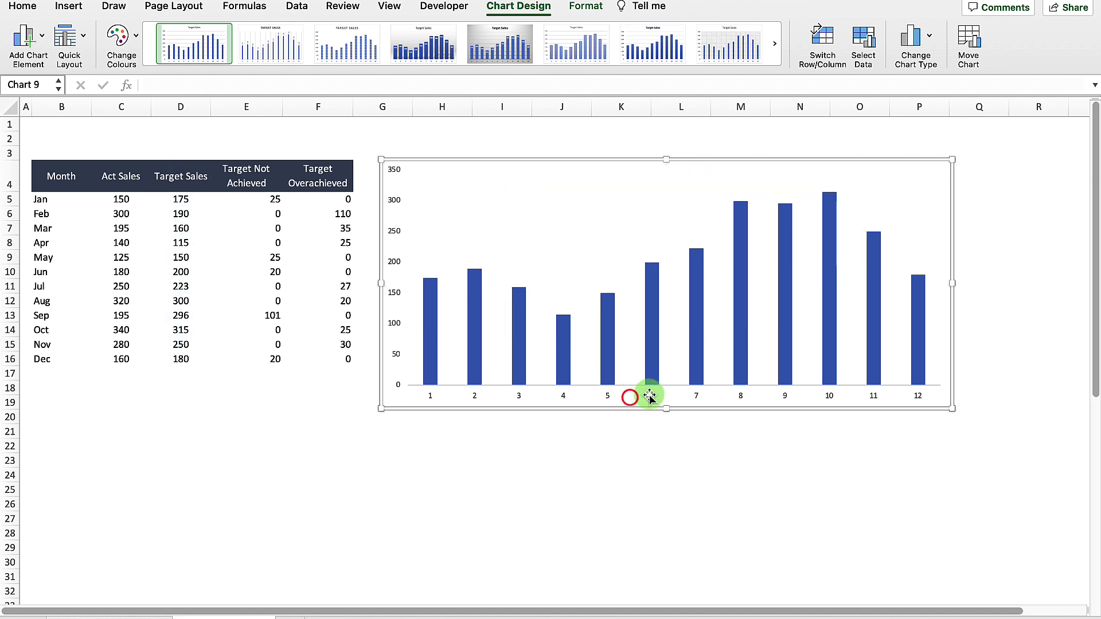
click(650, 396)
click(652, 397)
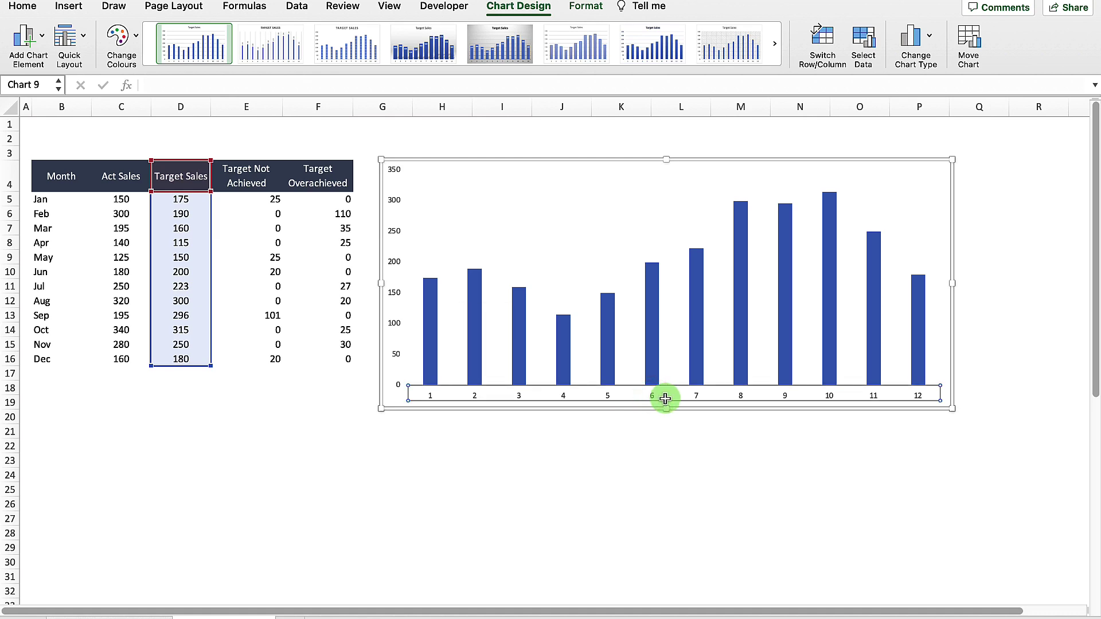
right_click(661, 398)
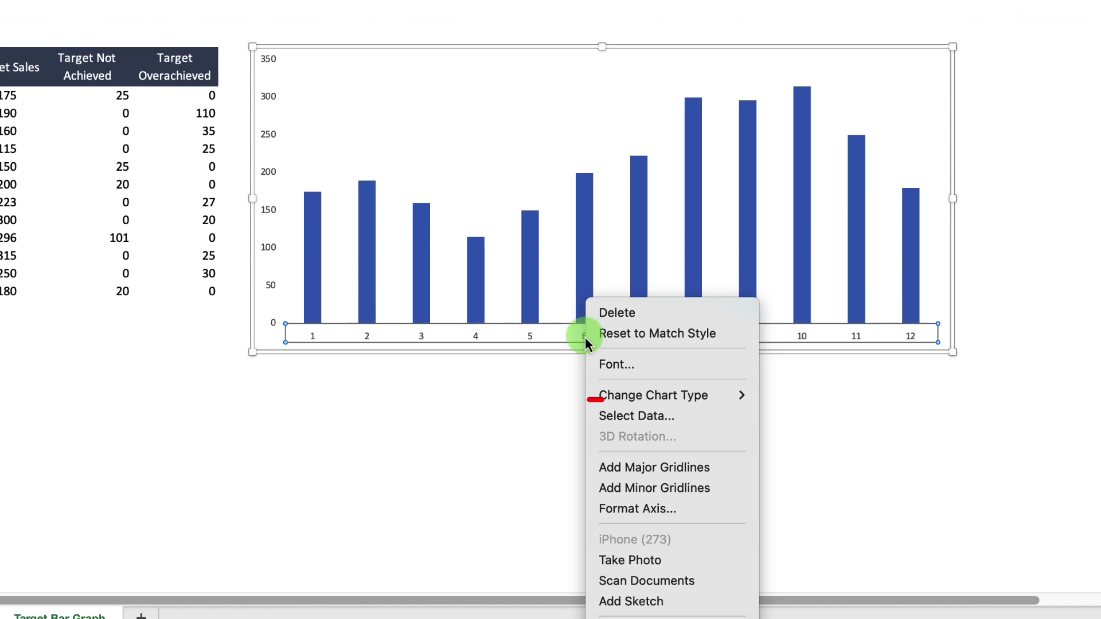
click(660, 411)
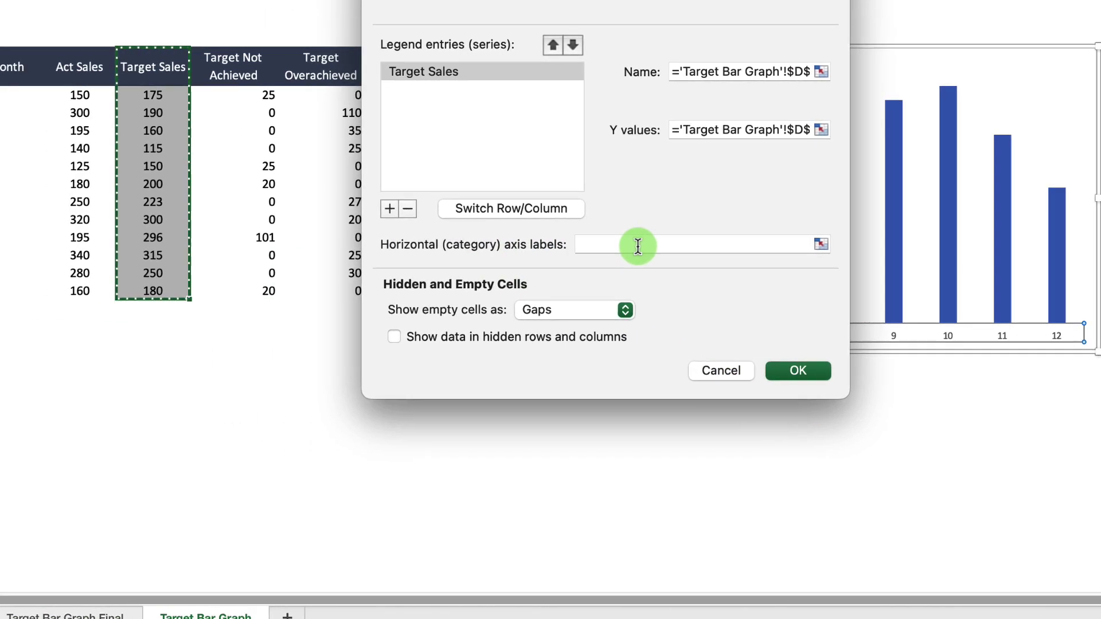
click(492, 246)
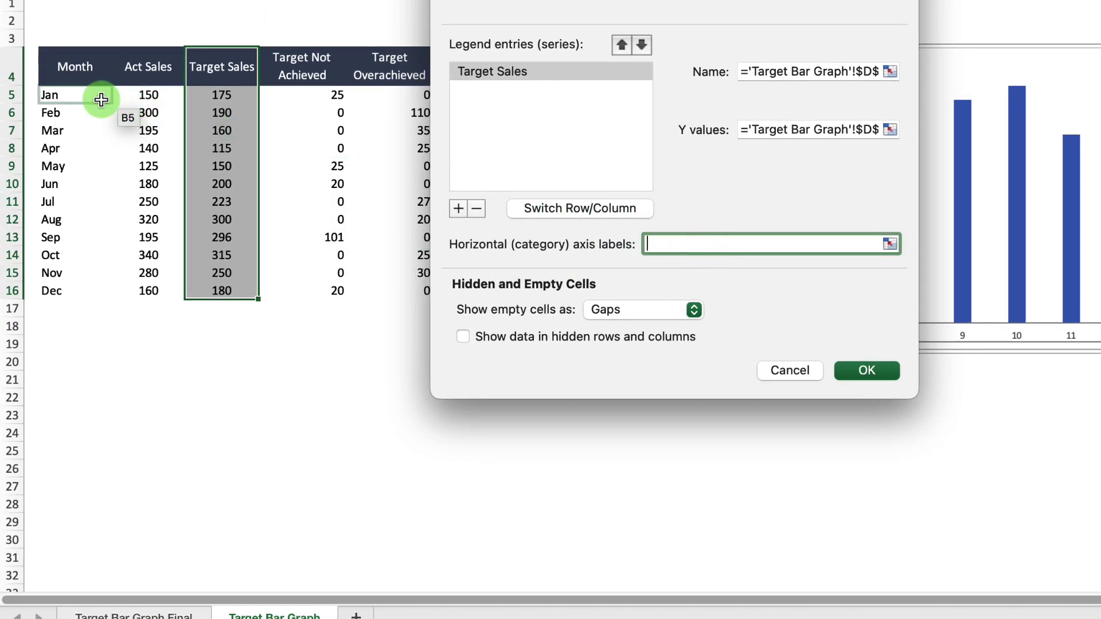
drag(85, 95, 87, 289)
click(880, 374)
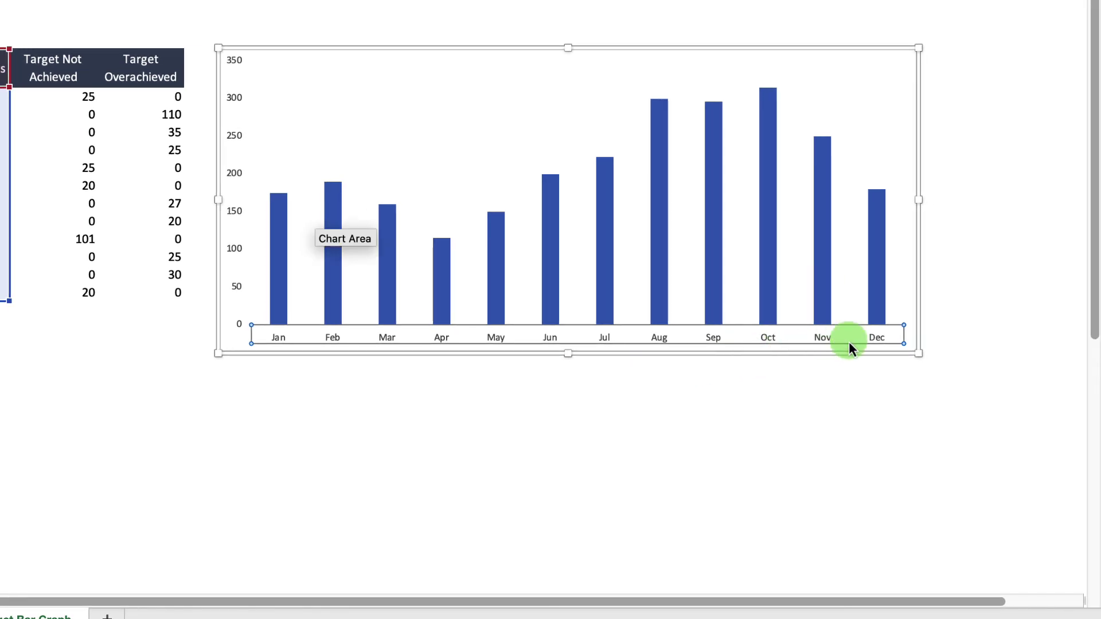
- Change the Target Sales series from columns to a 2-D line chart with markers
click(280, 253)
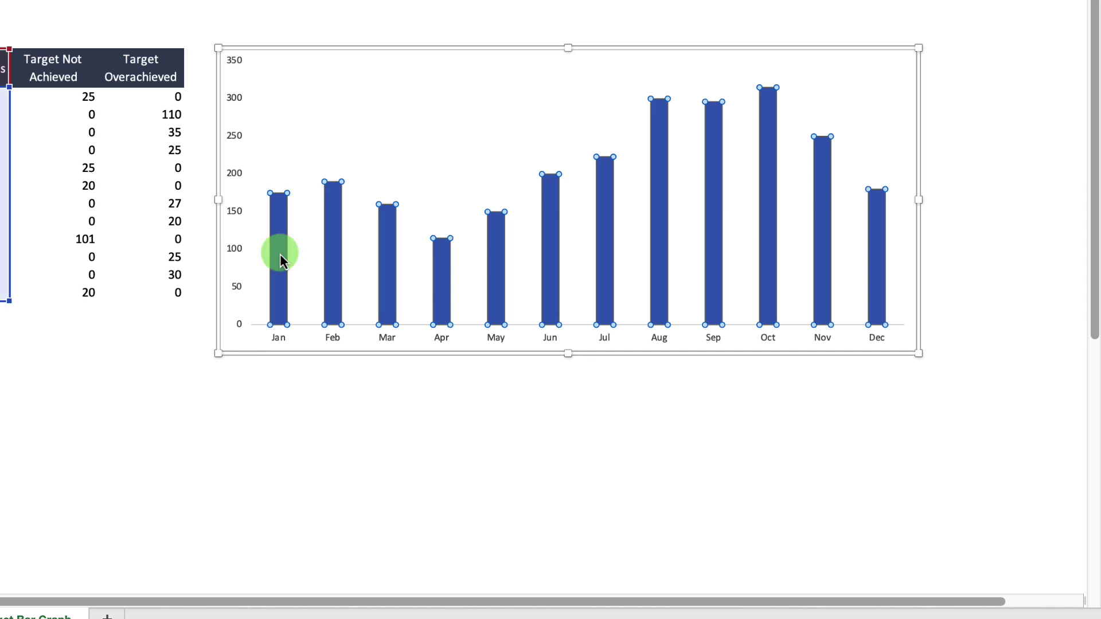
right_click(280, 253)
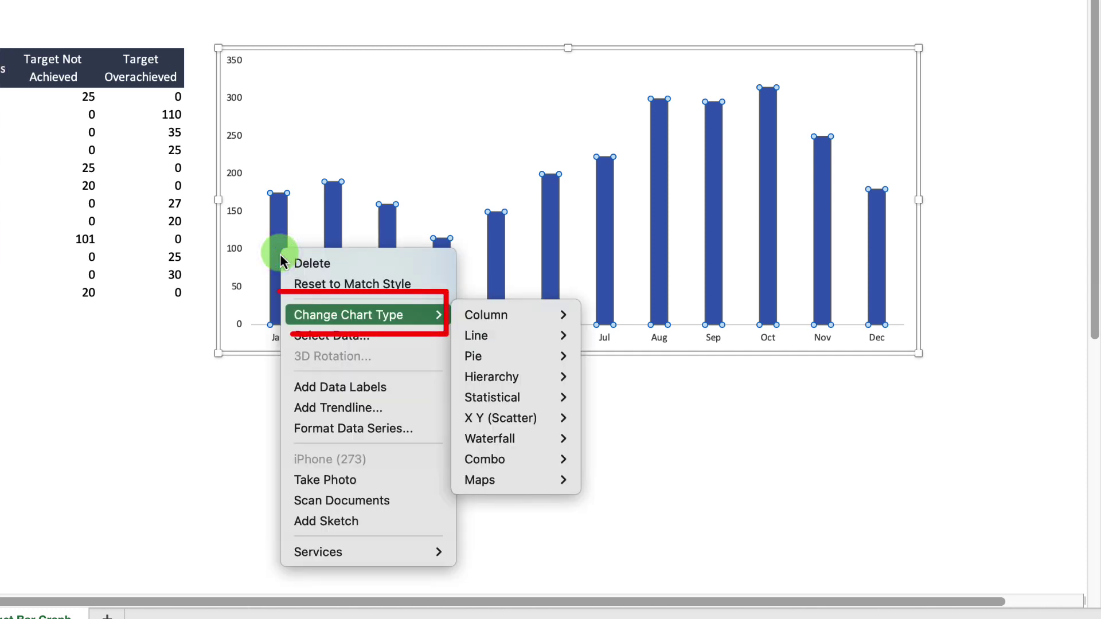
mouse_move(493, 337)
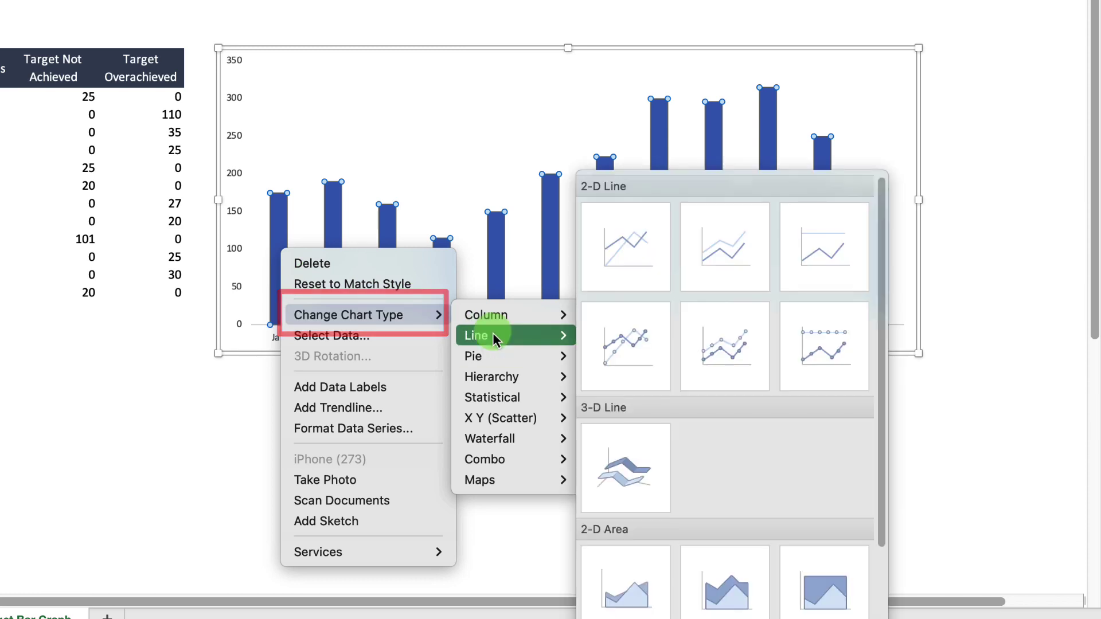
click(631, 343)
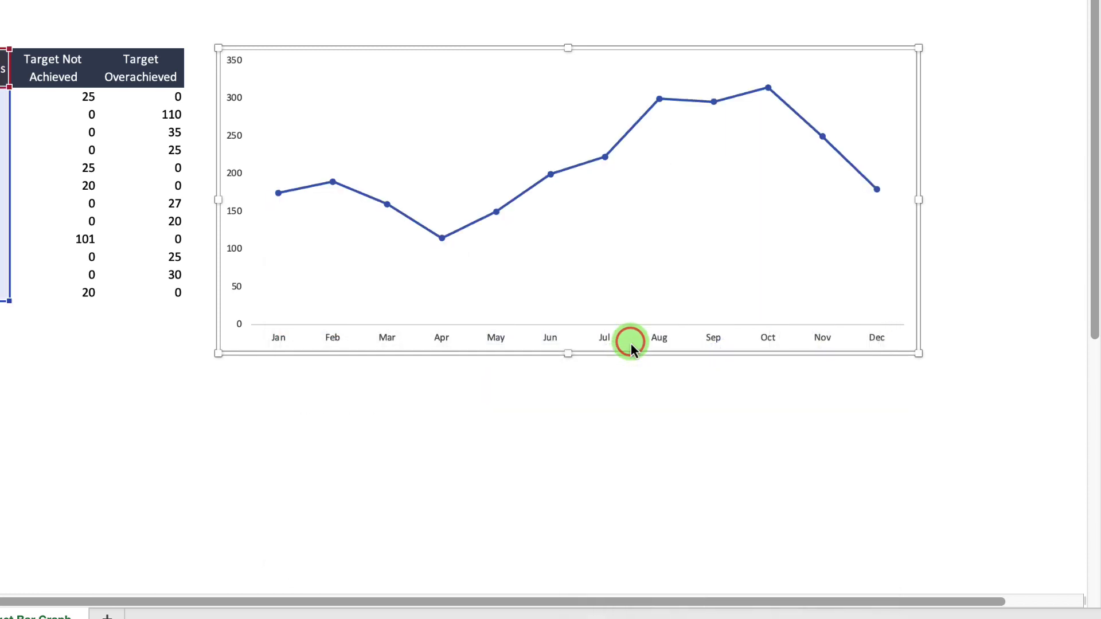
- Format the Target Sales series with no connecting line, keeping only its point markers
click(462, 229)
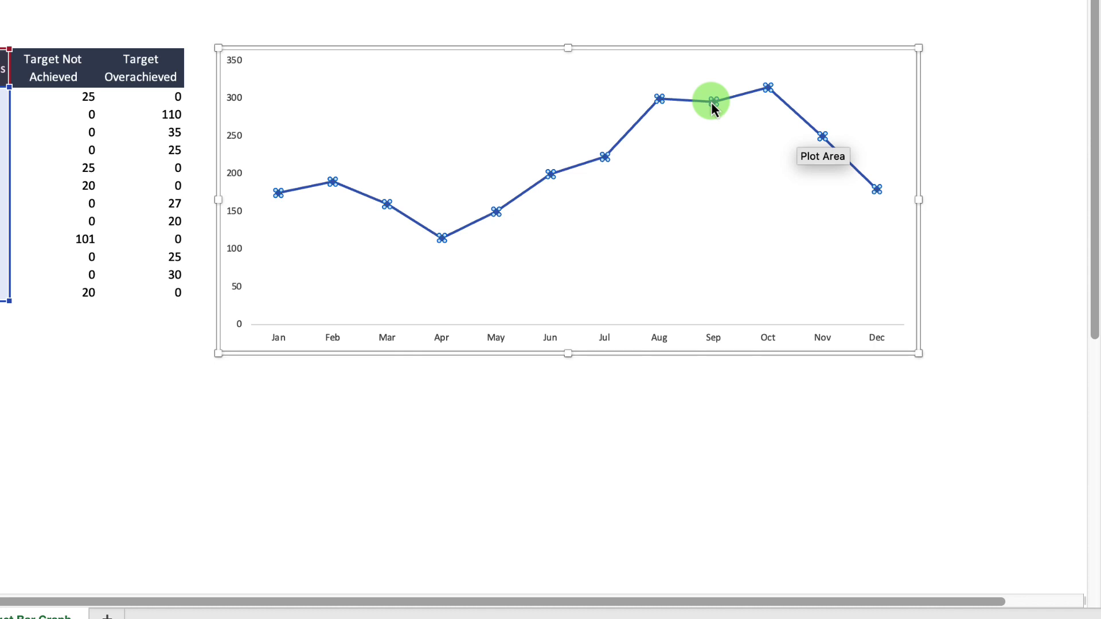
mouse_move(711, 102)
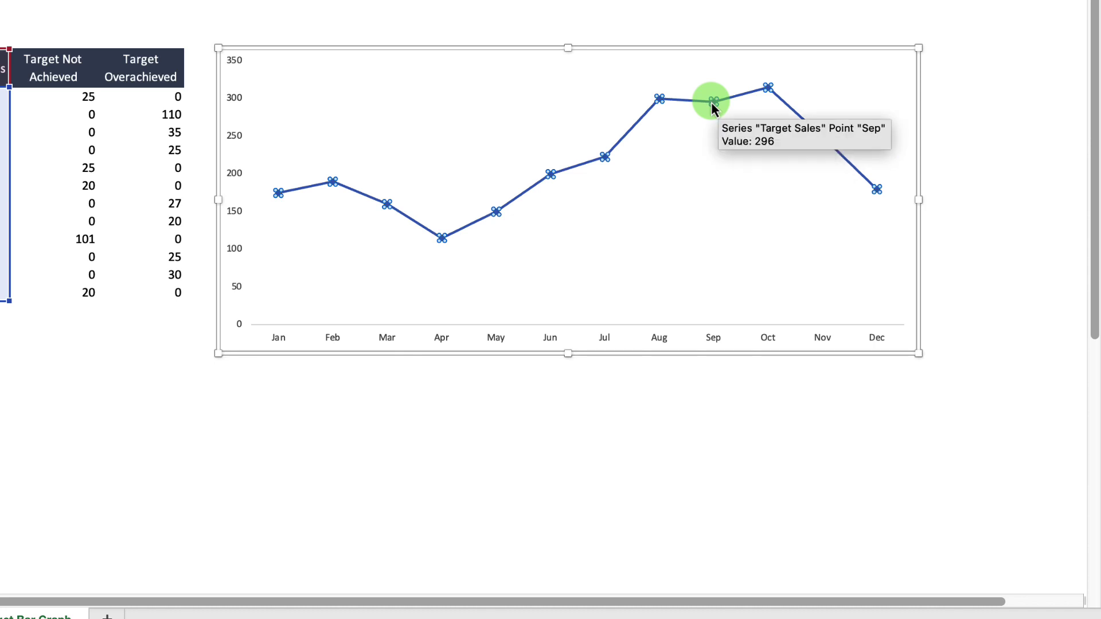
key(ctrl+1)
click(850, 30)
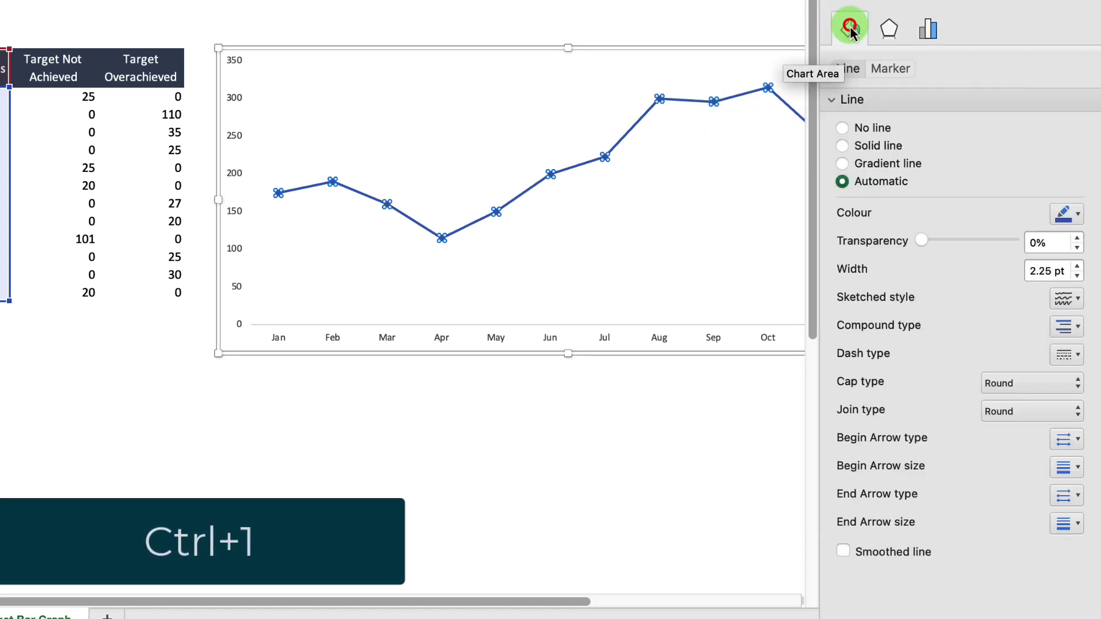
click(860, 62)
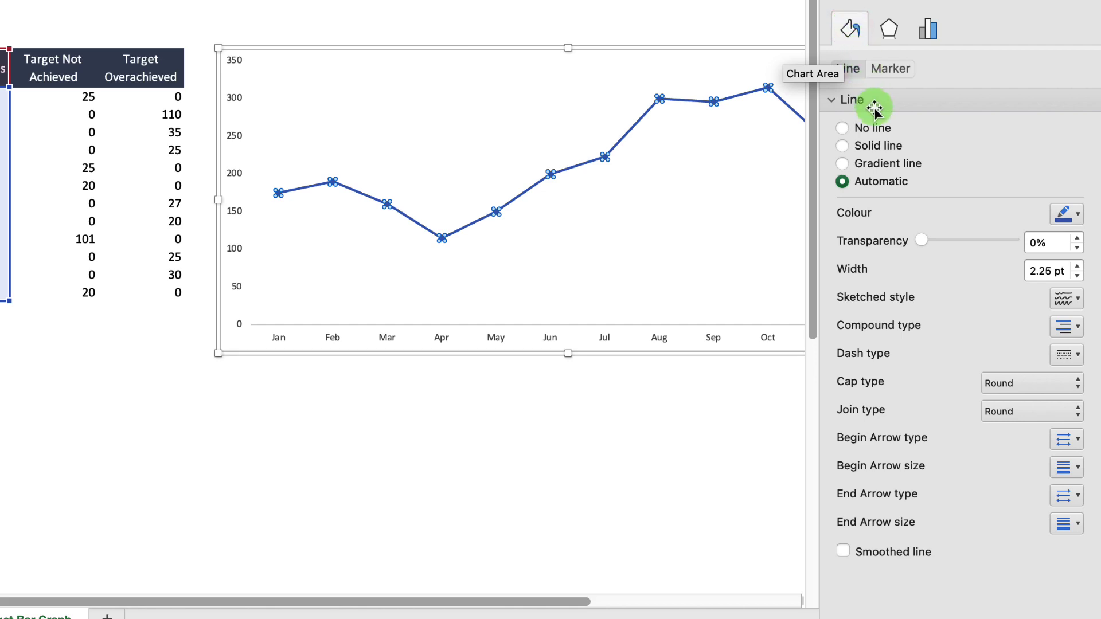
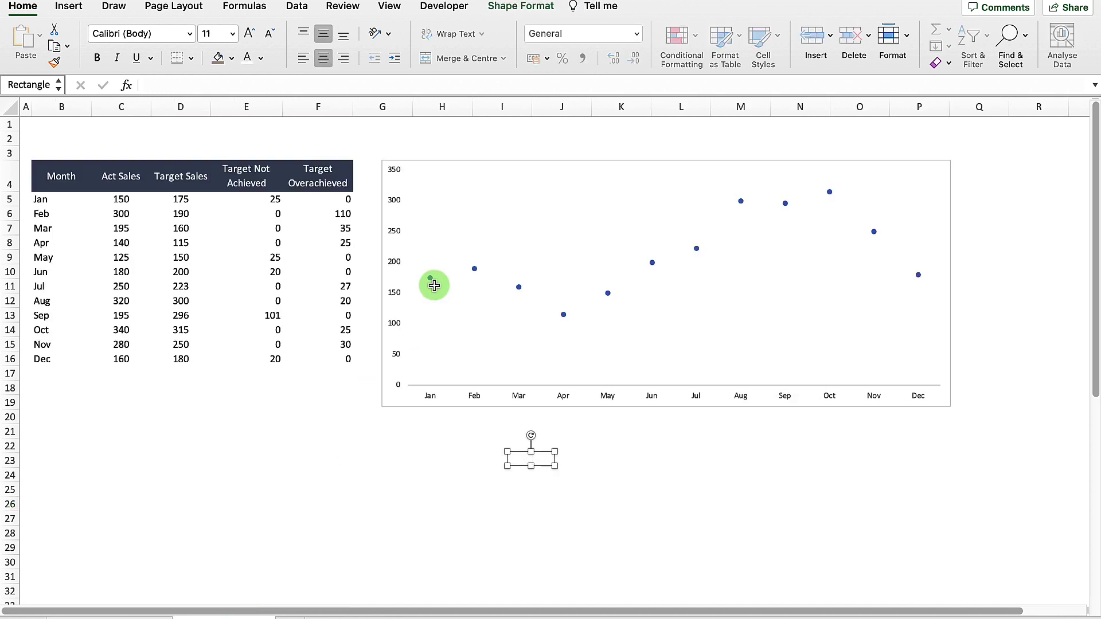
- Delete the small rectangle below the chart and draw a short, perfectly horizontal straight line in row 2, at about column G
key(Delete)
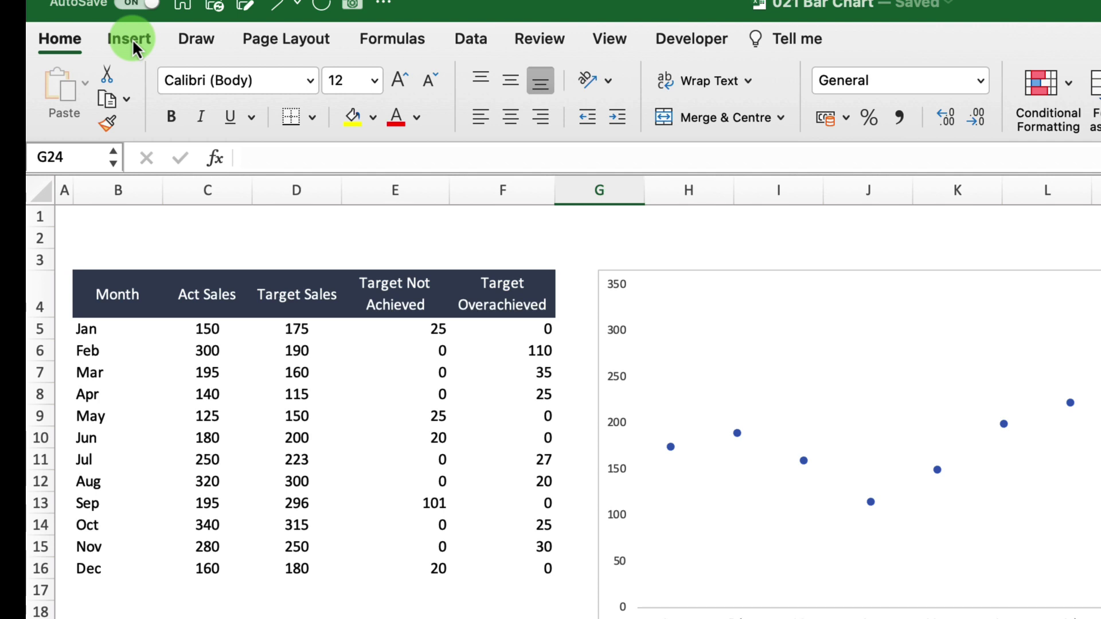
click(132, 39)
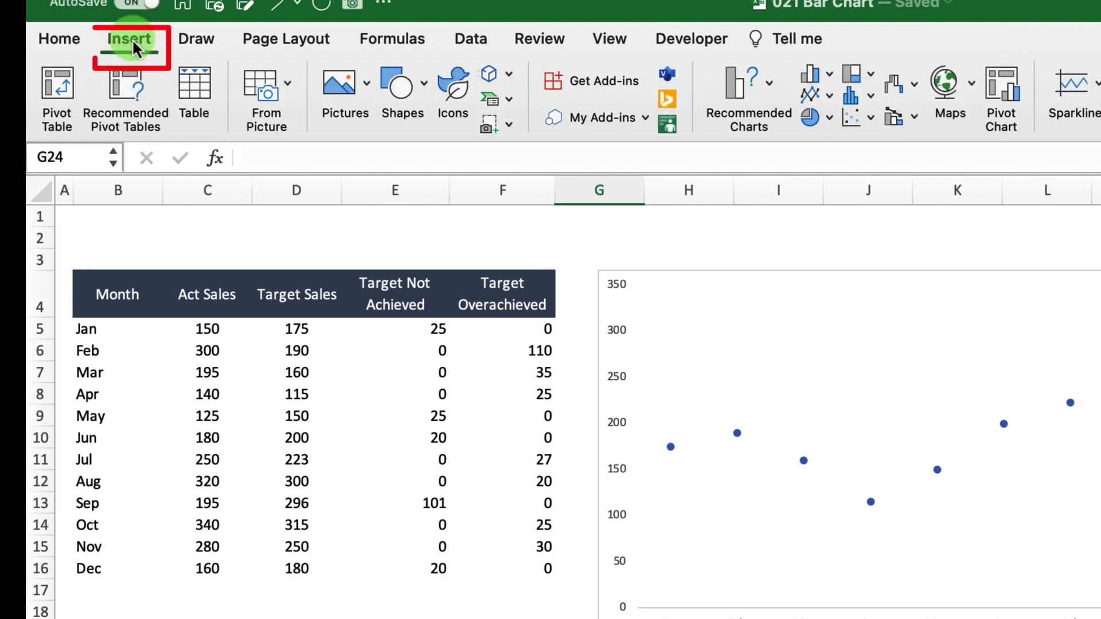
click(423, 84)
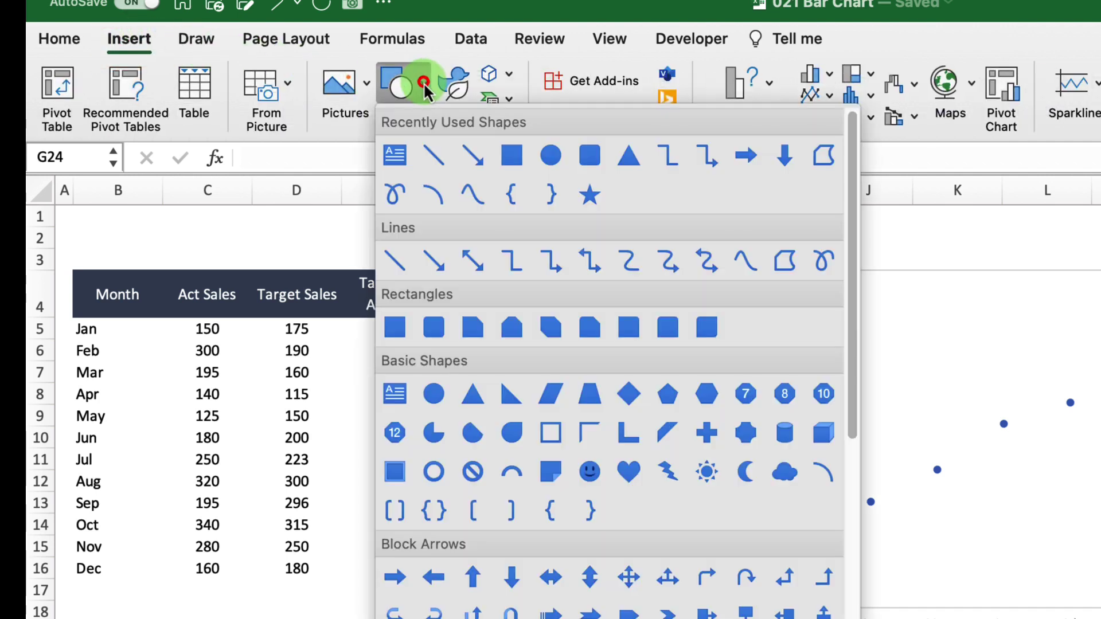
click(396, 264)
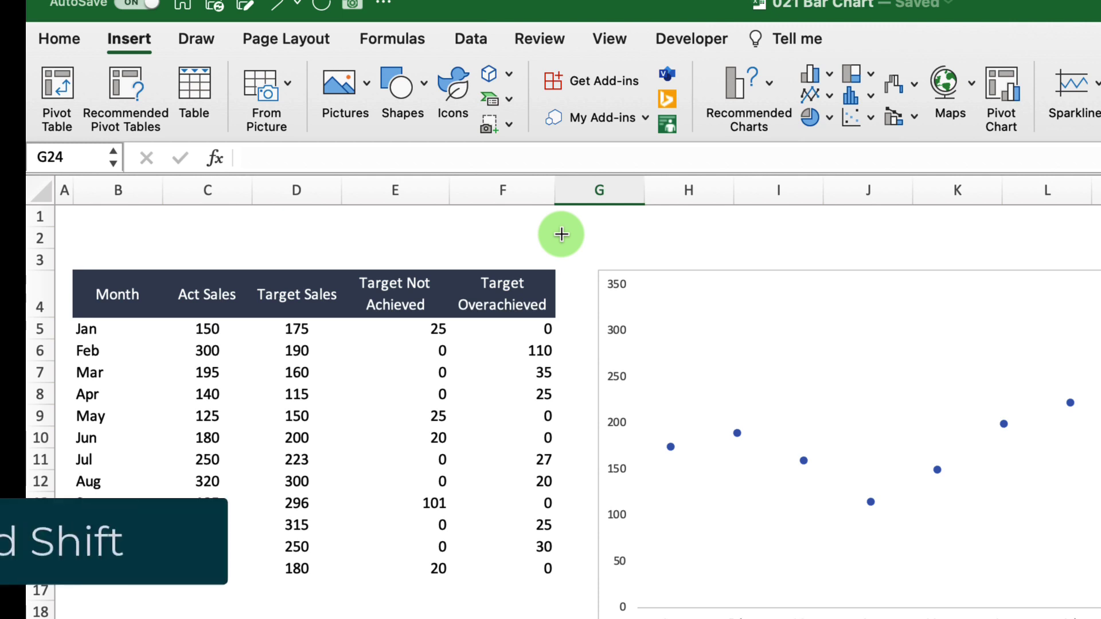
drag(562, 234, 610, 237)
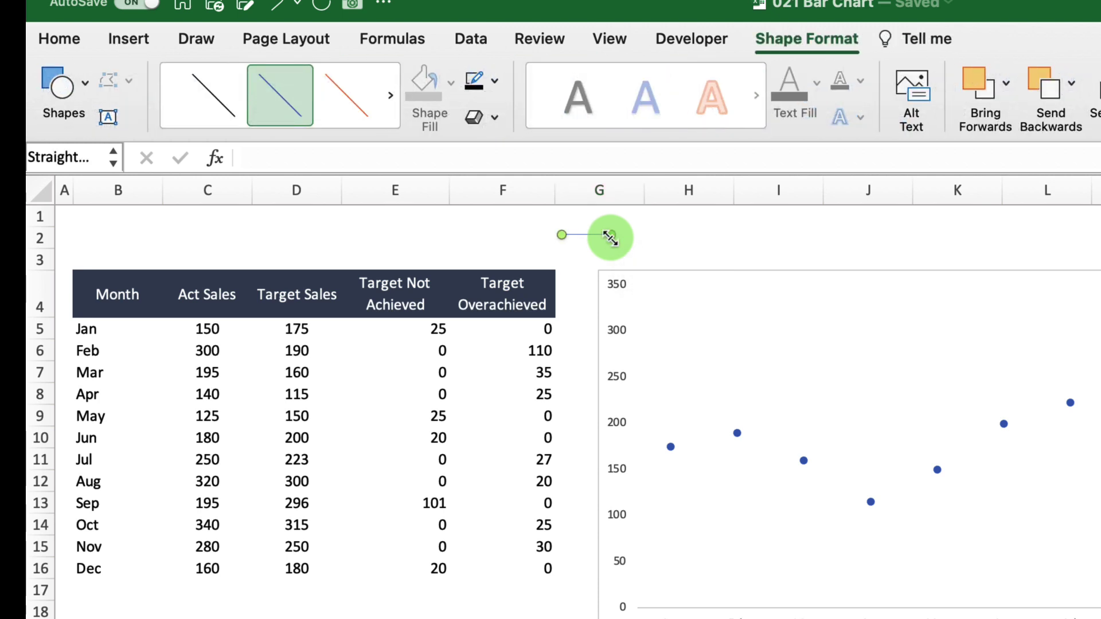
- Format the drawn line with a black outline and a weight of 2¼ pt
click(496, 81)
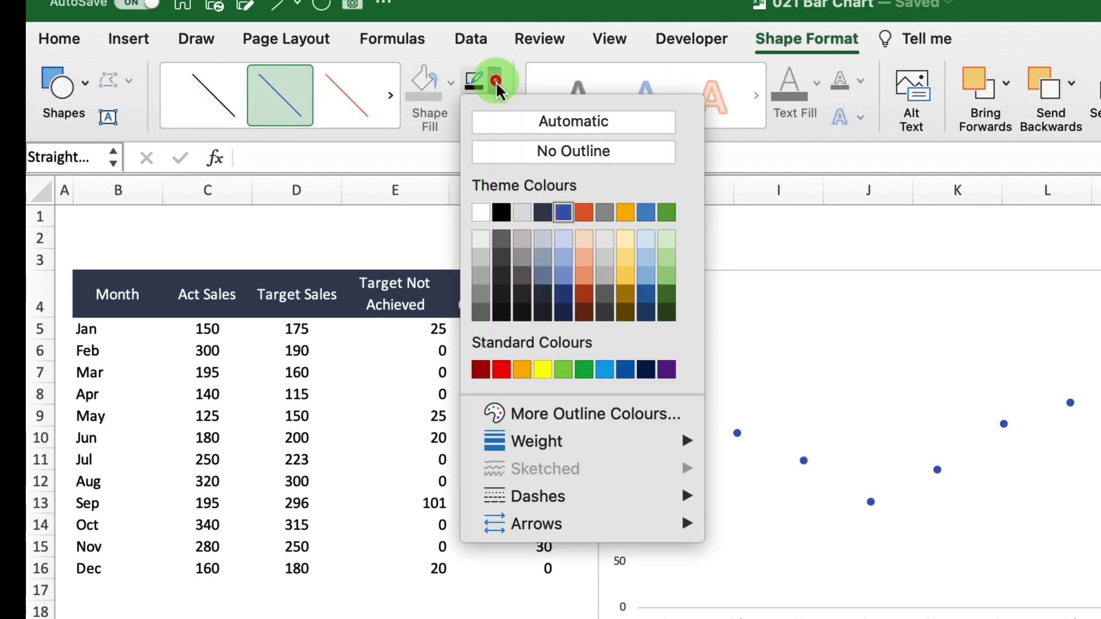
click(504, 213)
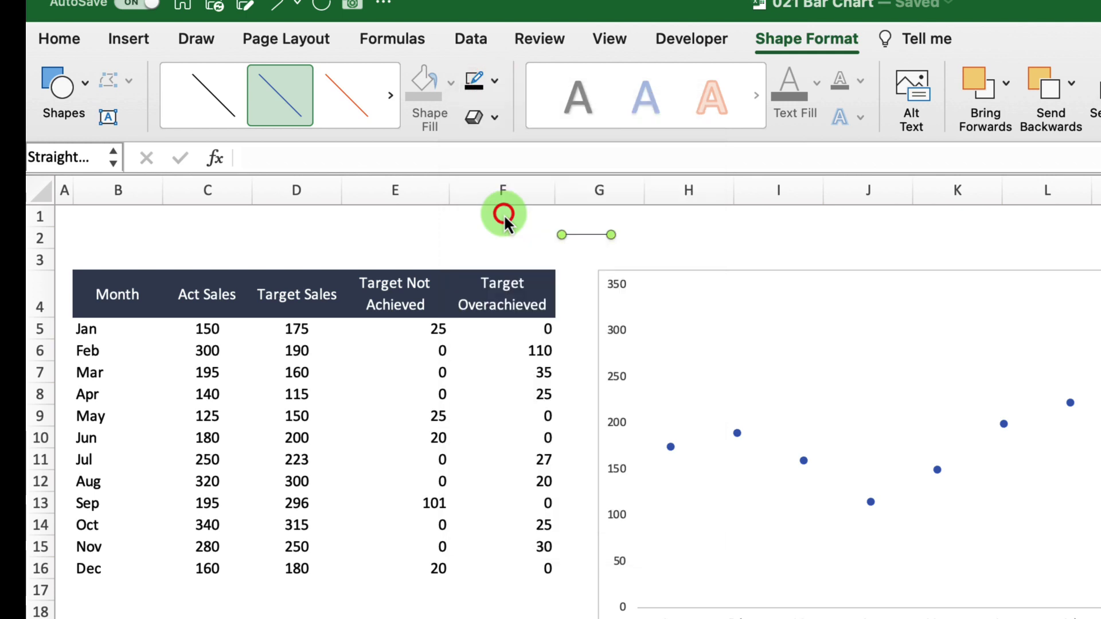
click(212, 93)
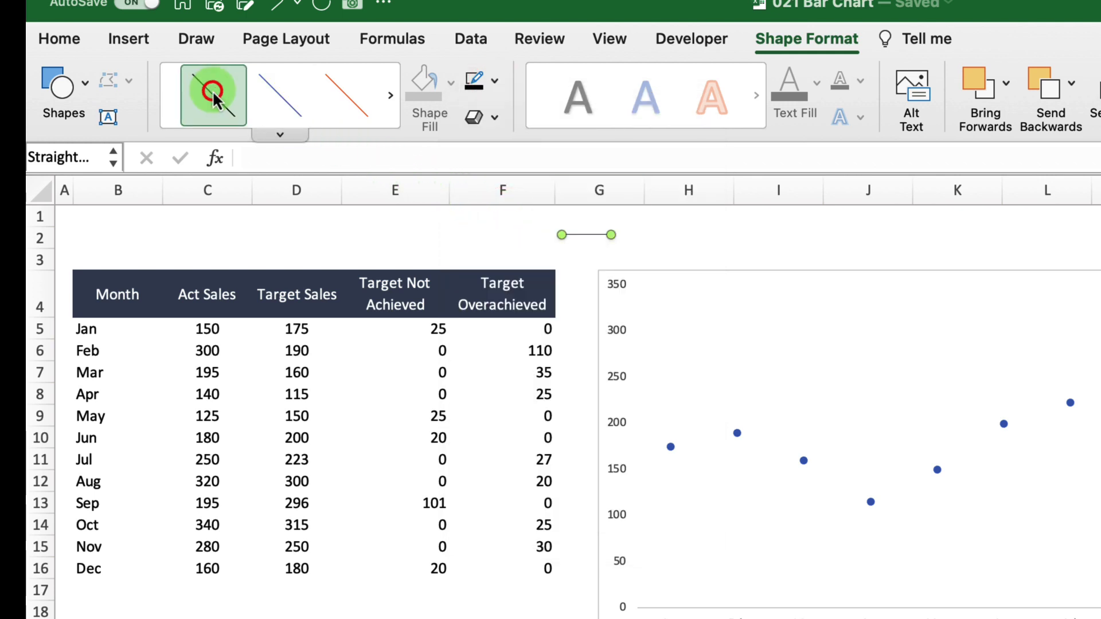
click(496, 81)
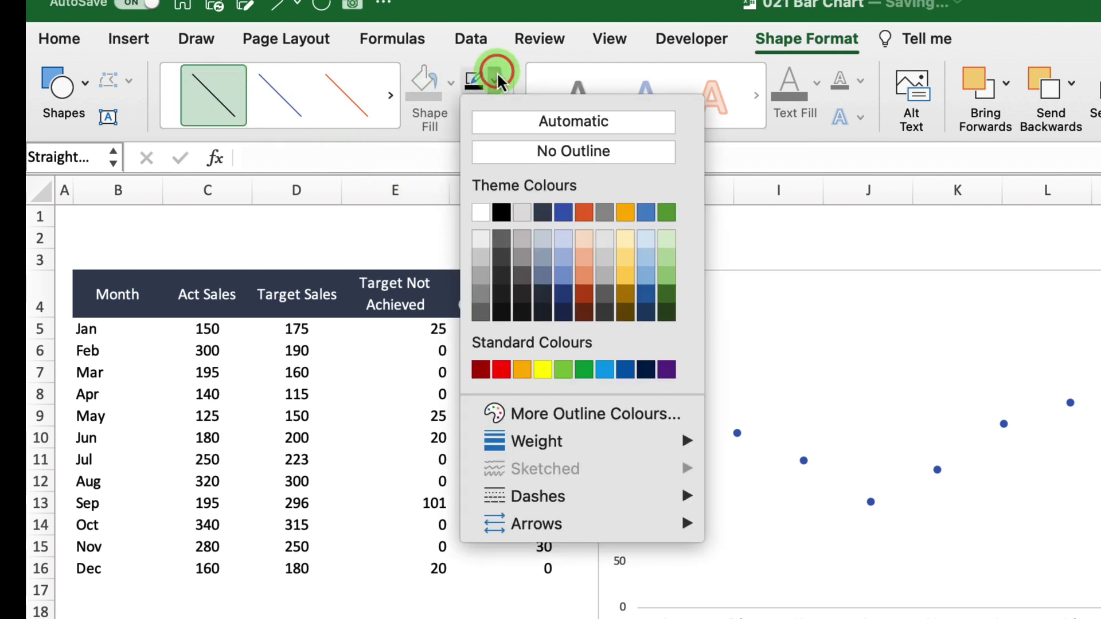
mouse_move(536, 441)
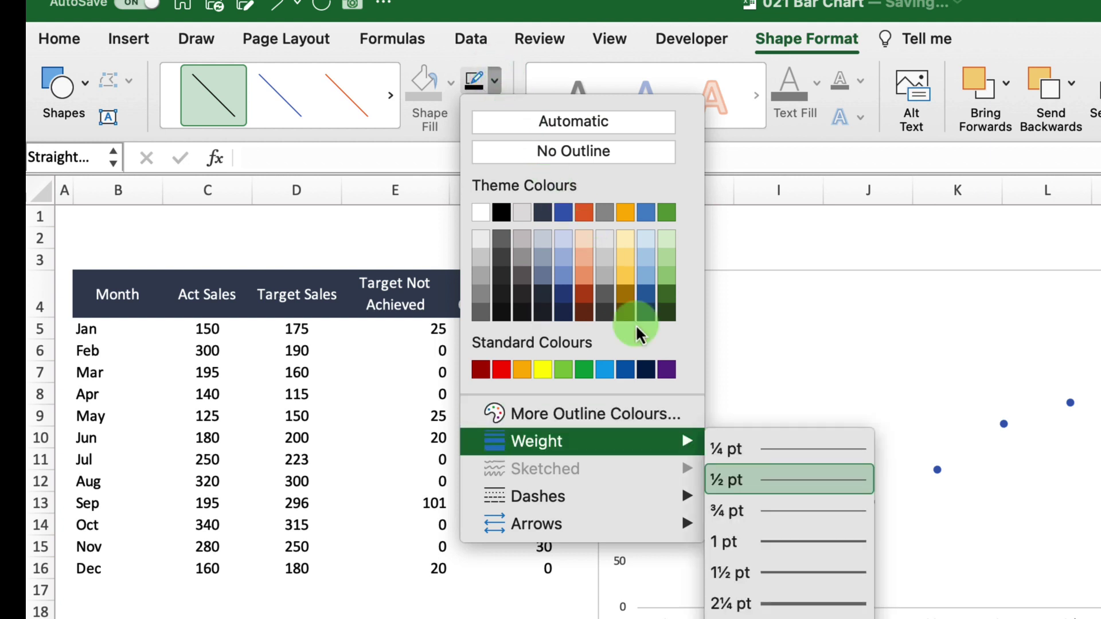
click(794, 604)
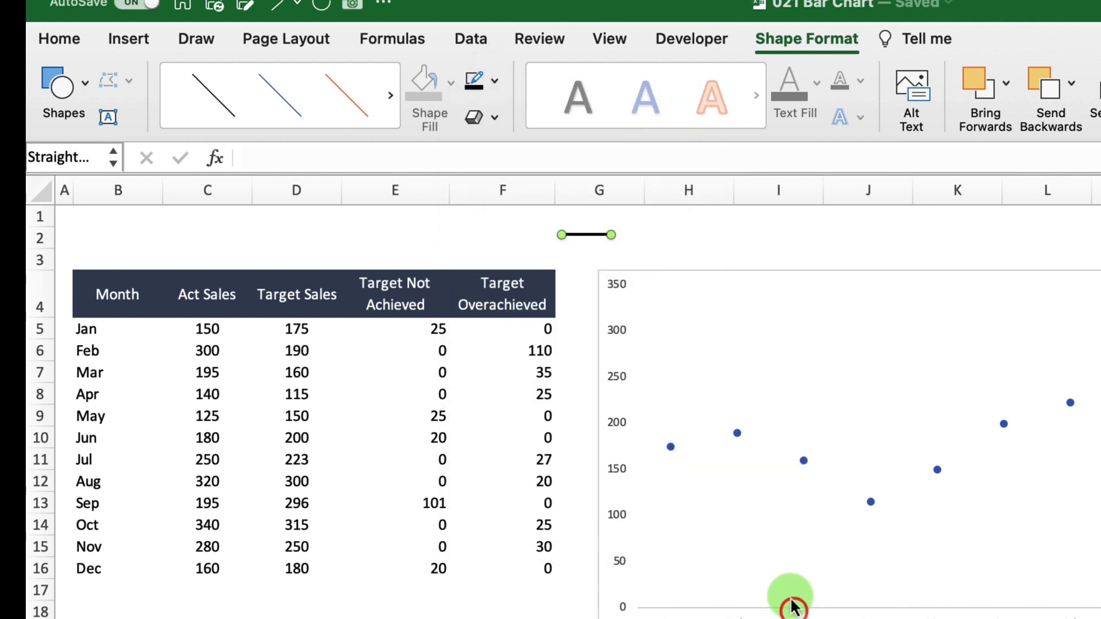
click(698, 226)
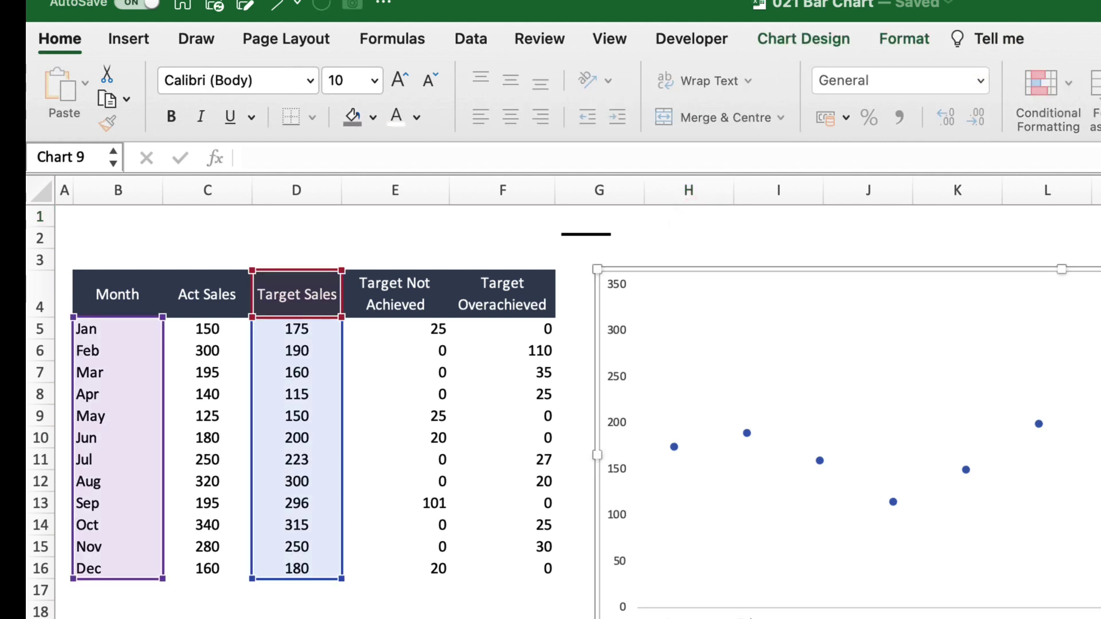
- Copy the black line and paste it onto the Target Sales series to replace its round markers with horizontal dashes
click(586, 234)
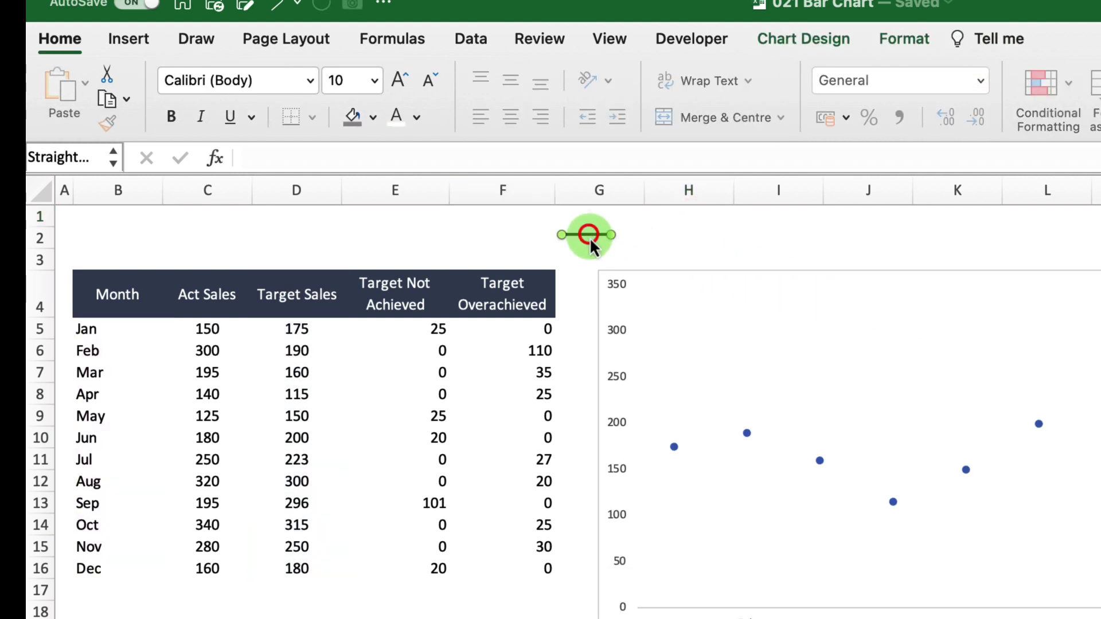
click(672, 446)
click(585, 236)
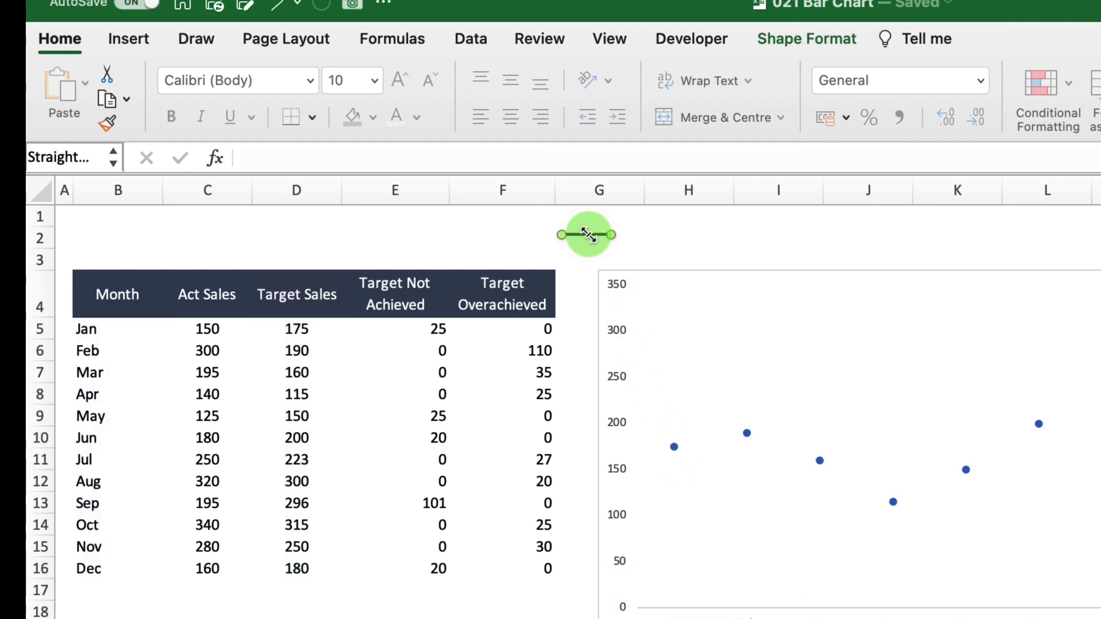
key(ctrl+c)
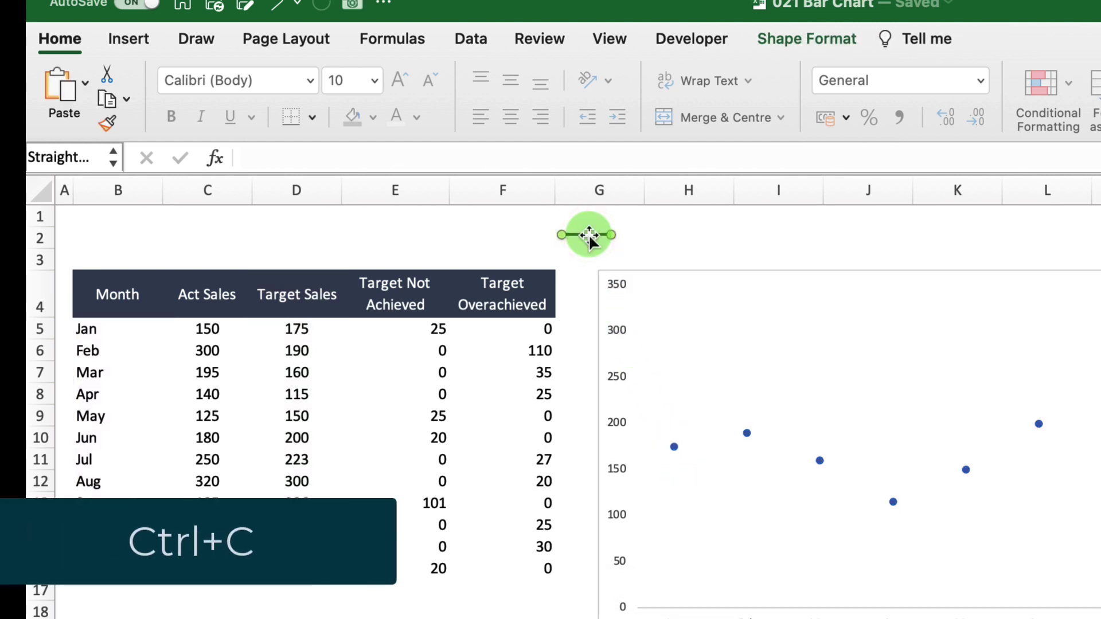
click(673, 447)
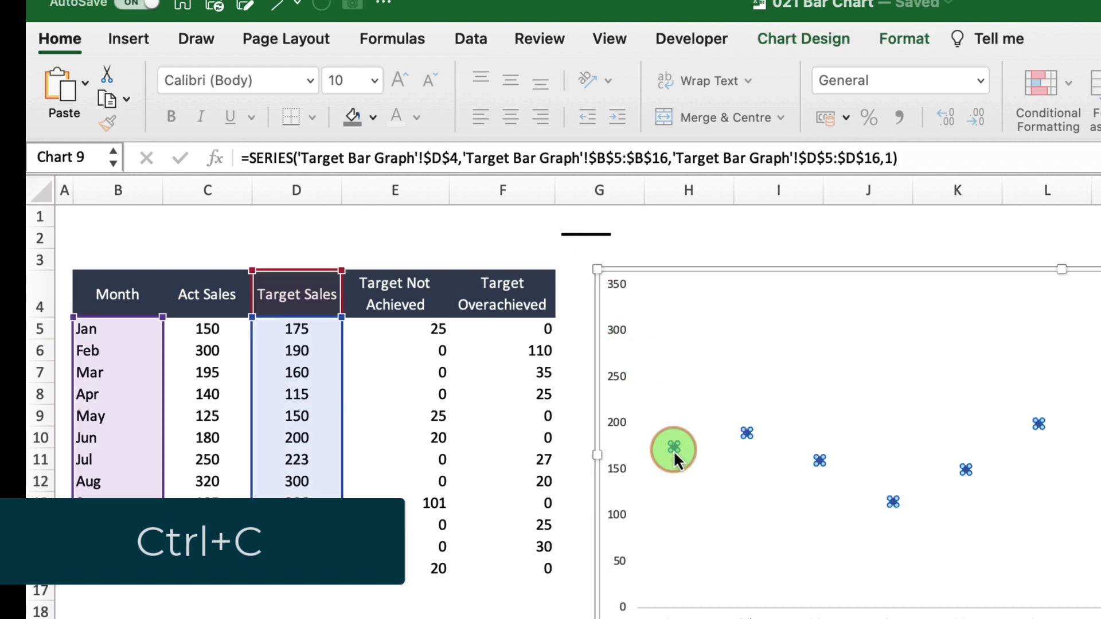
key(ctrl+v)
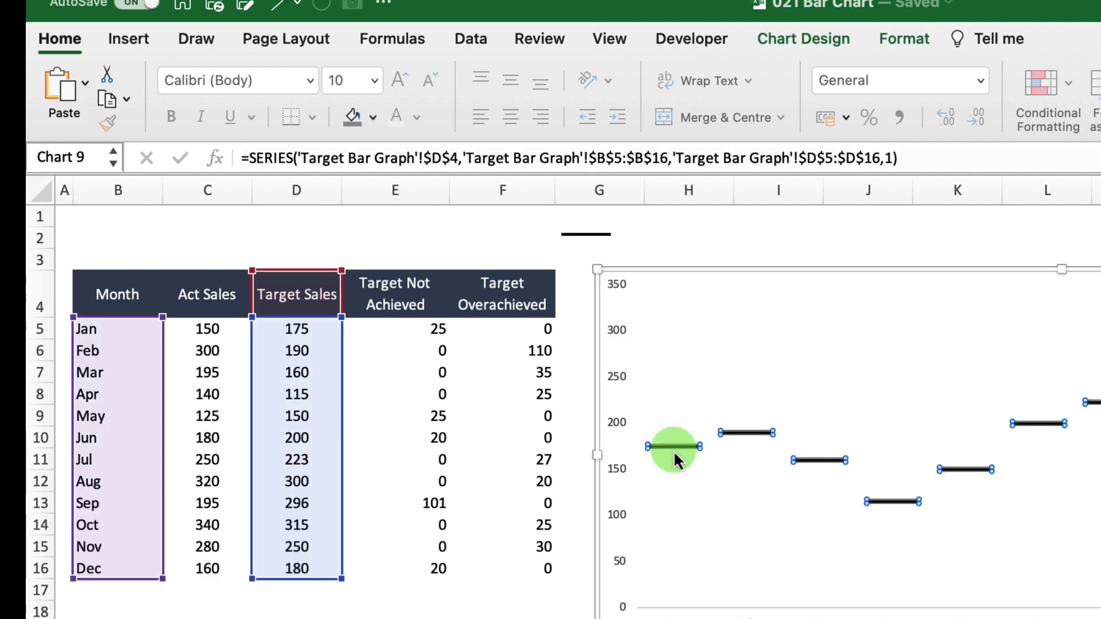
click(738, 246)
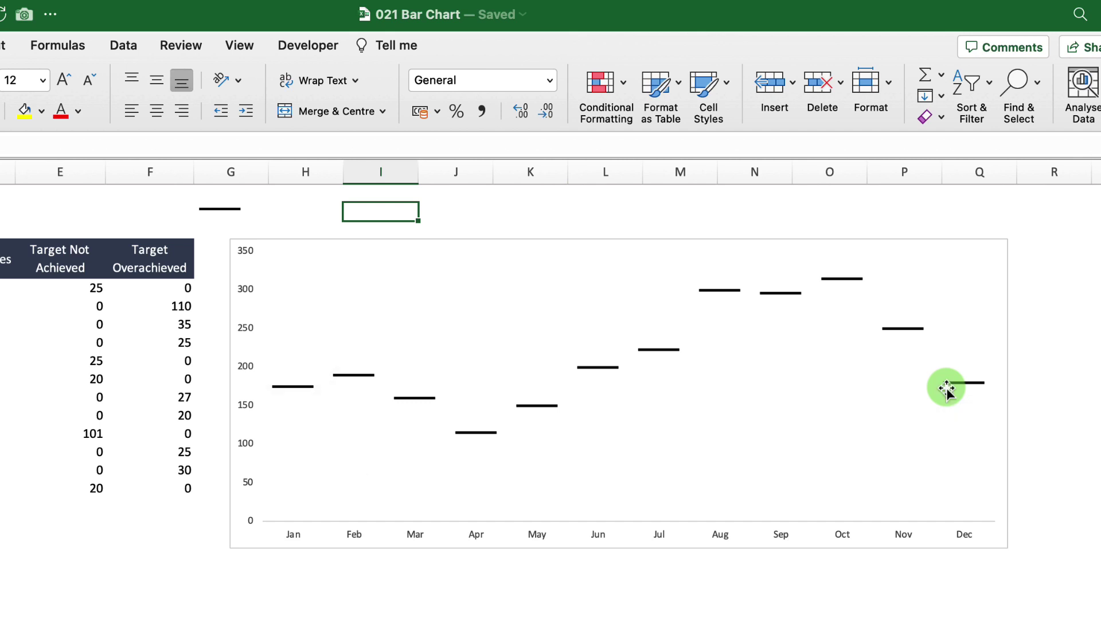
- Copy the Act Sales values in C5:C16 and paste them into the chart as a new data series
drag(172, 291, 174, 492)
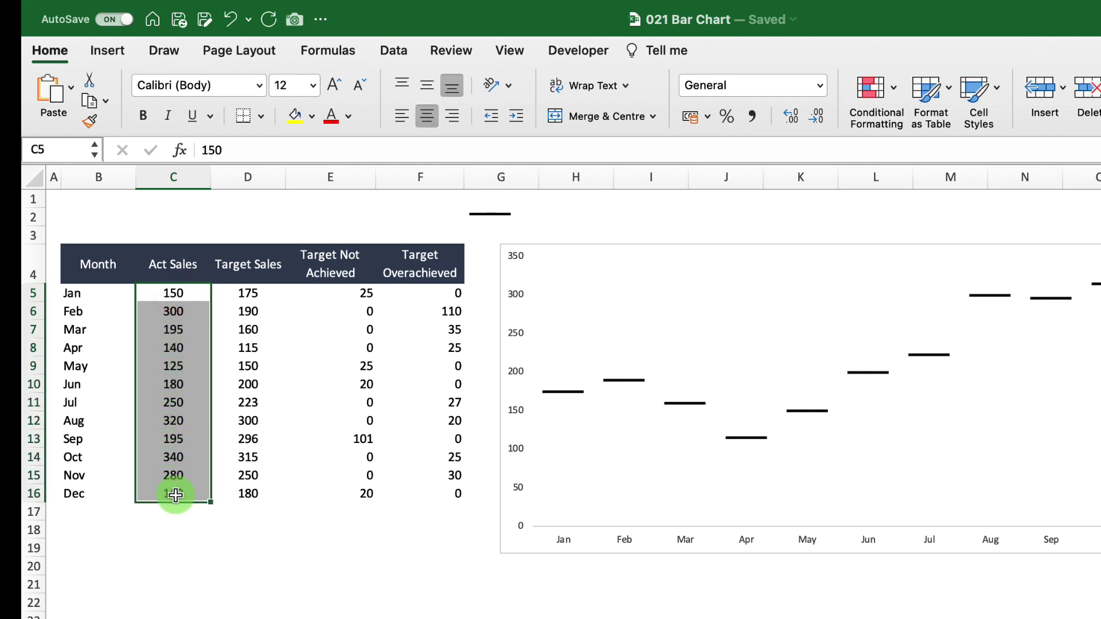
key(ctrl+c)
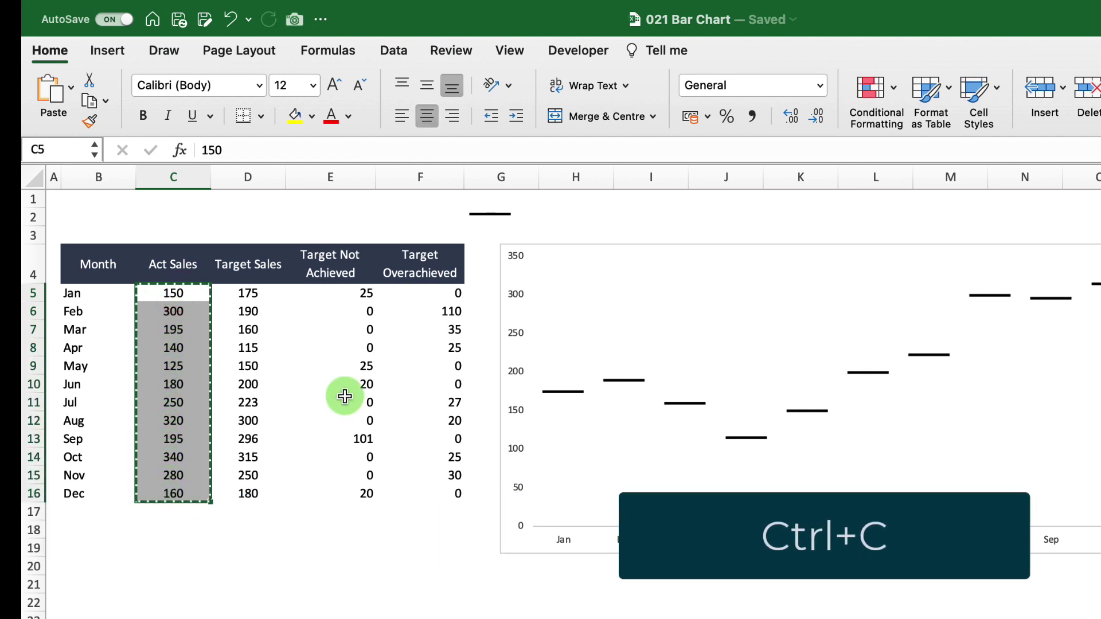
click(584, 256)
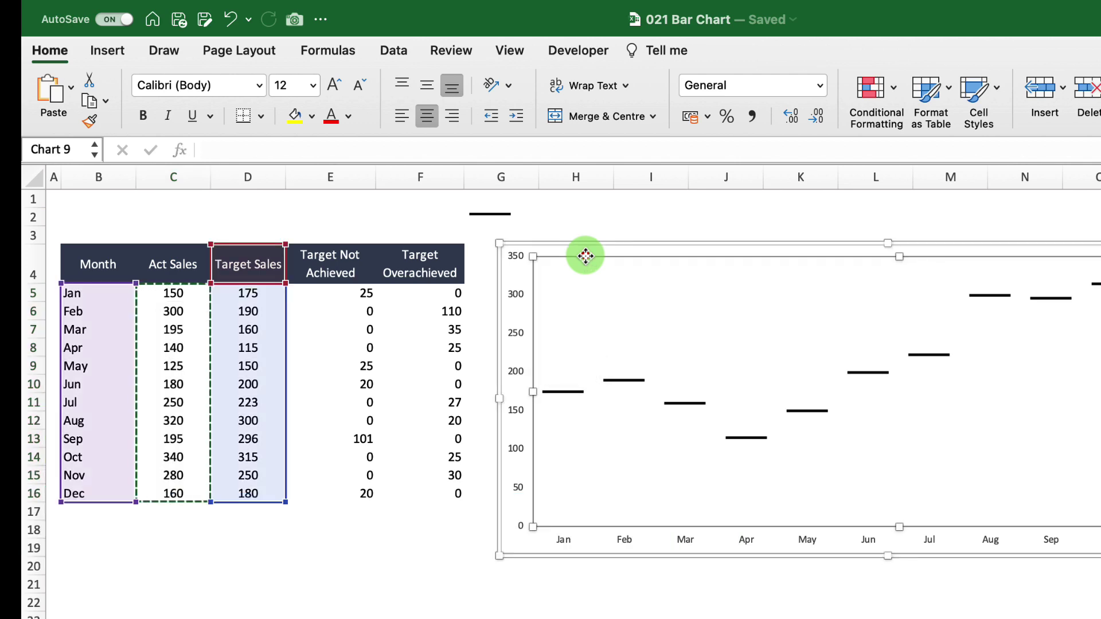
click(588, 251)
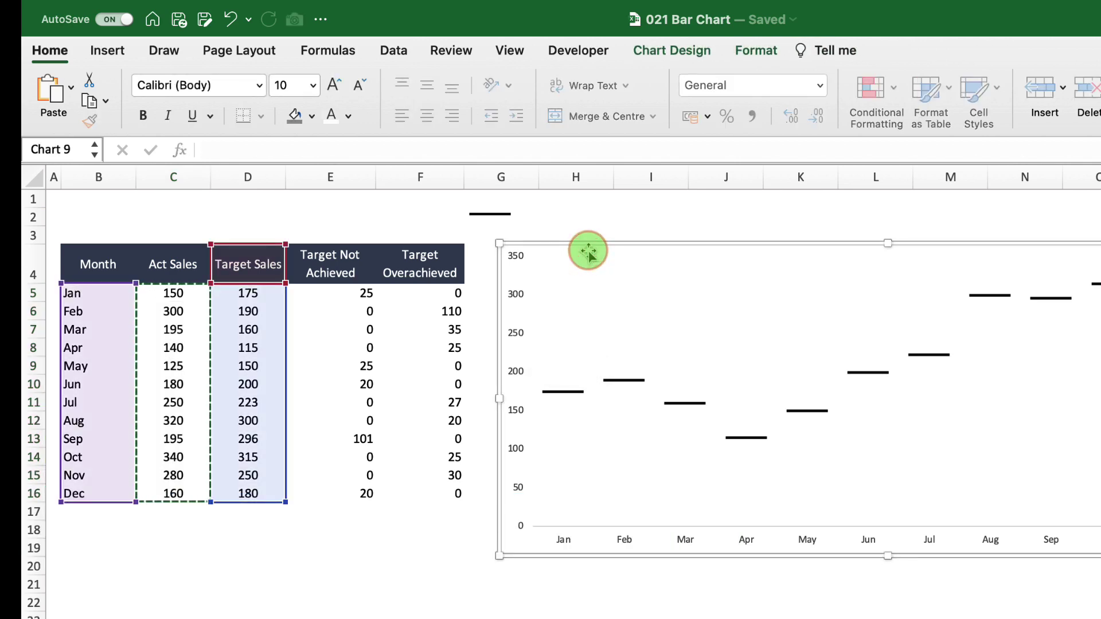
key(super+v)
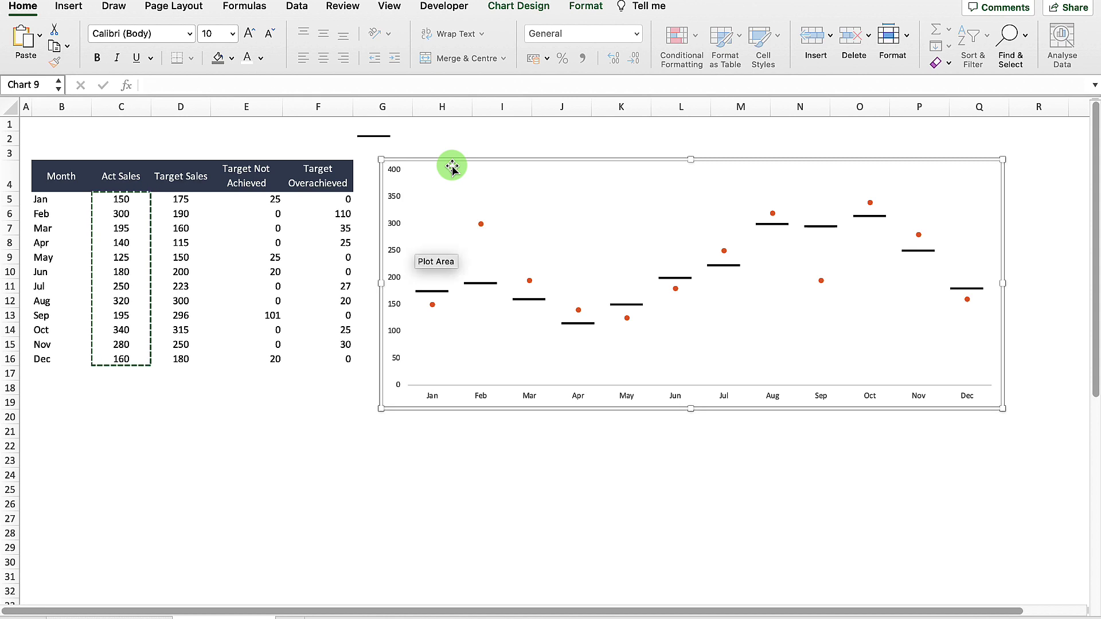
- Change the chart type of the Act Sales series to 2-D stacked column
click(432, 304)
right_click(432, 309)
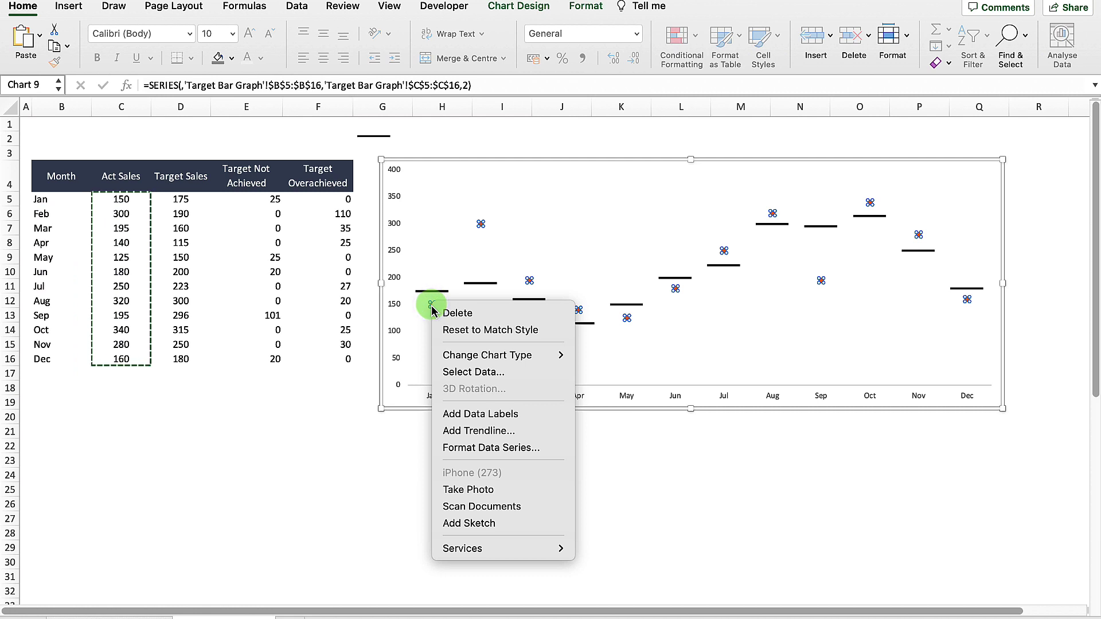
mouse_move(473, 356)
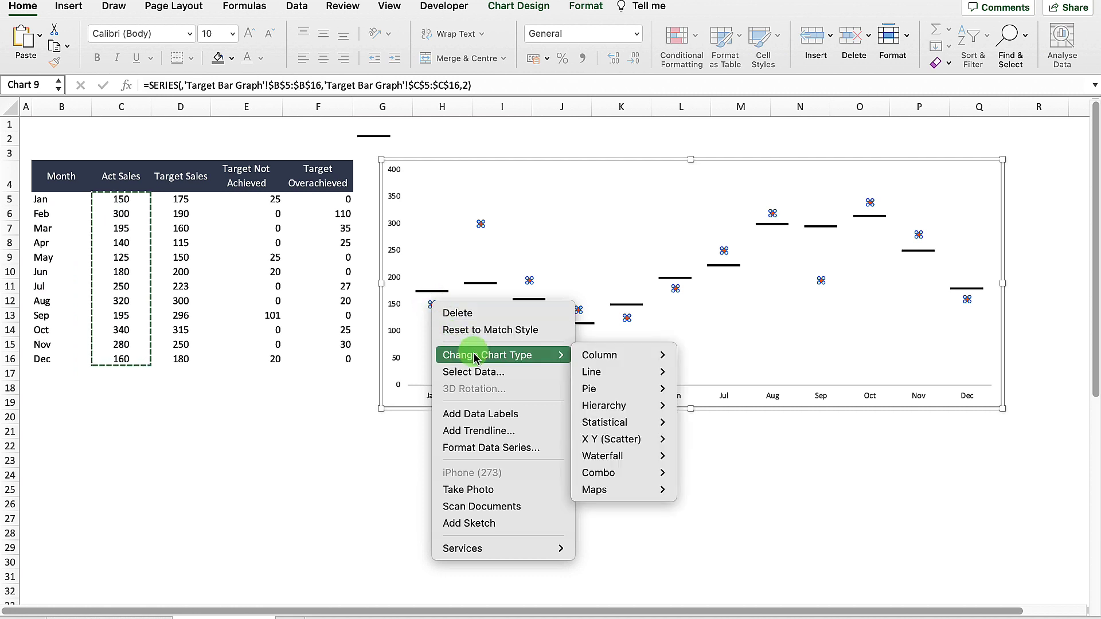
mouse_move(585, 354)
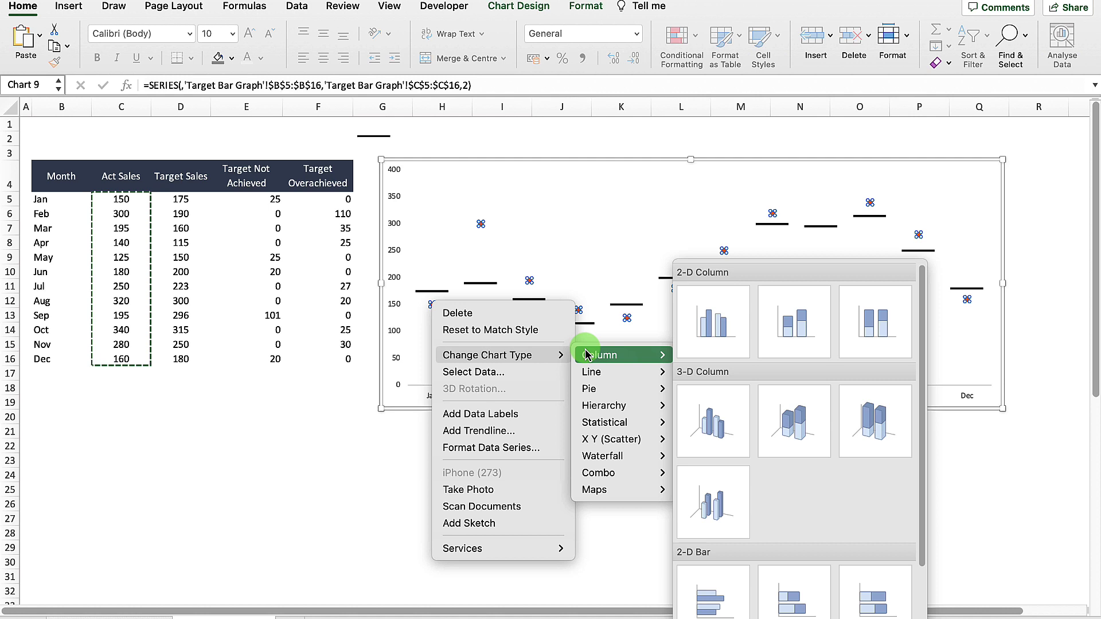
click(812, 332)
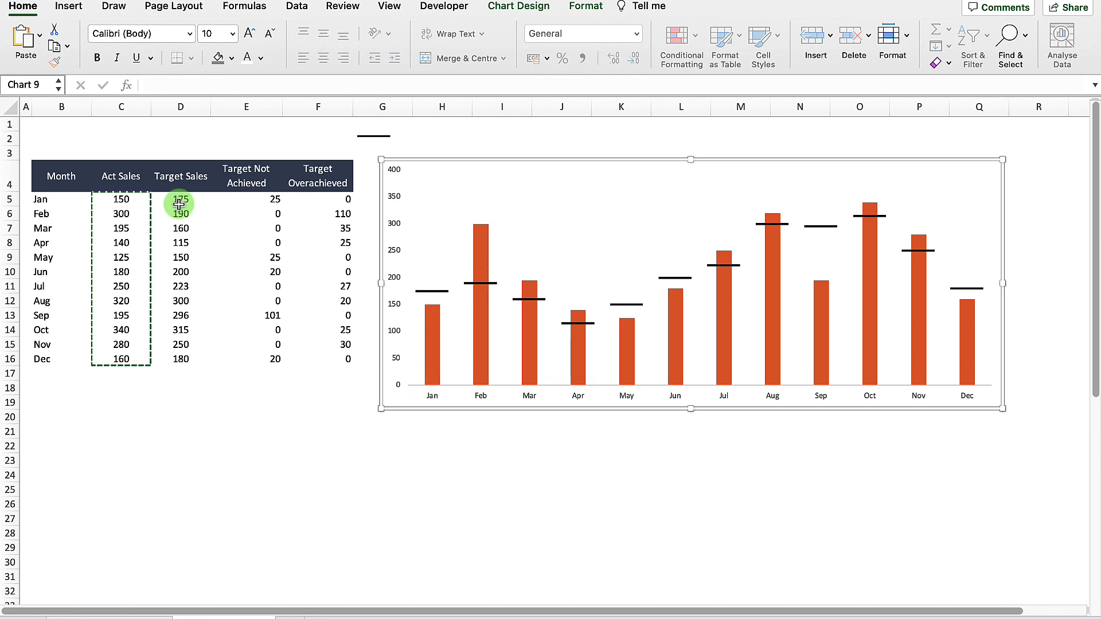
- Set the gap width of the Act Sales columns to 100% and close the series formatting options
click(434, 367)
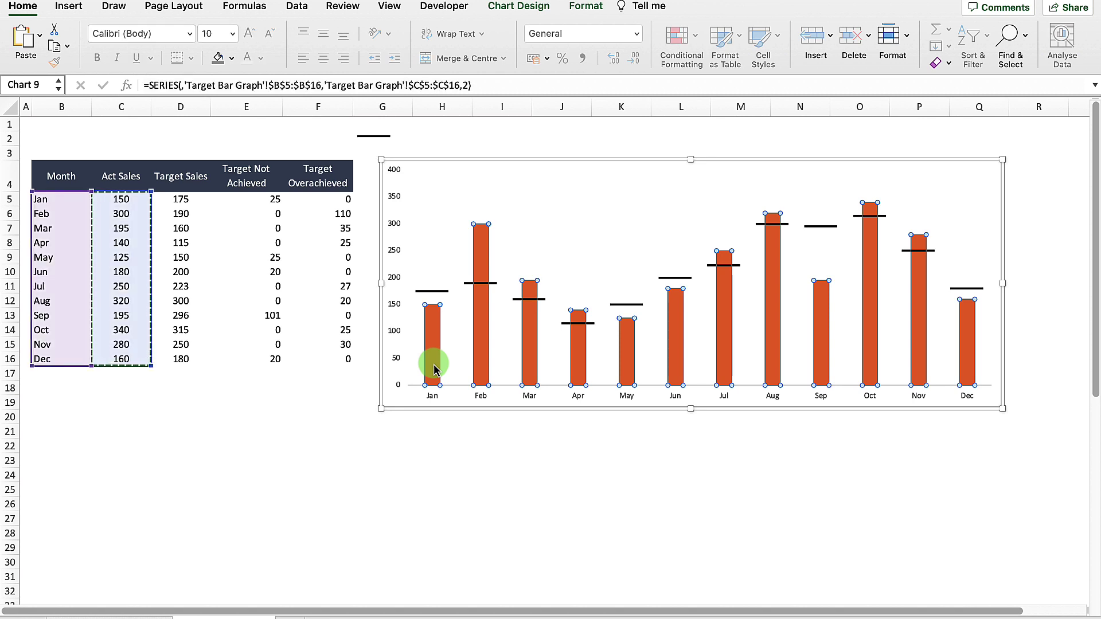
key(ctrl+1)
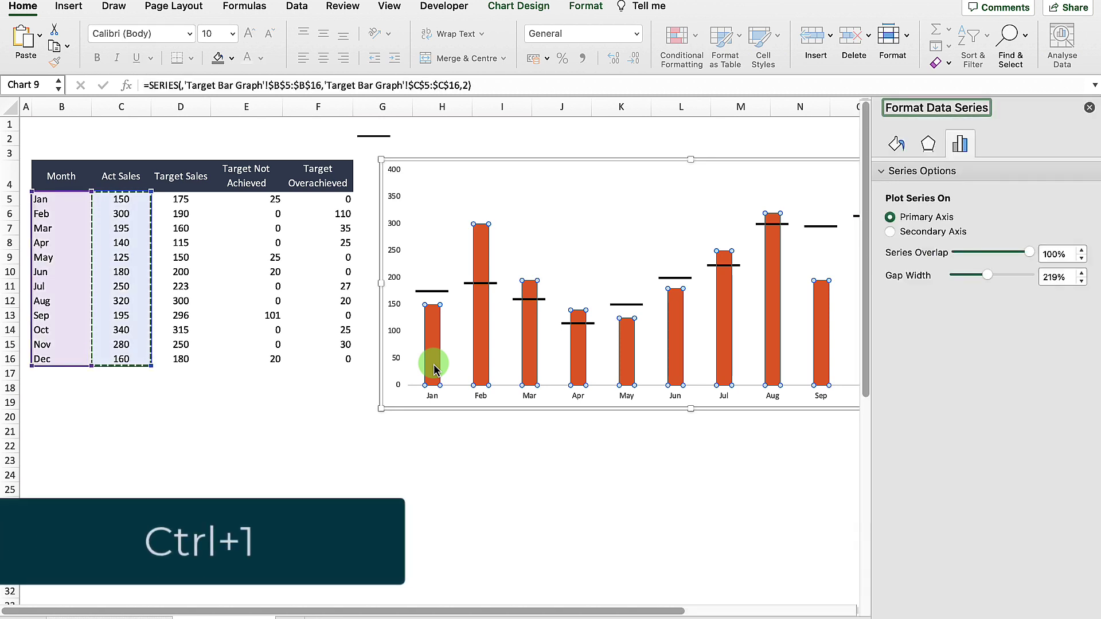
click(1091, 292)
click(1091, 291)
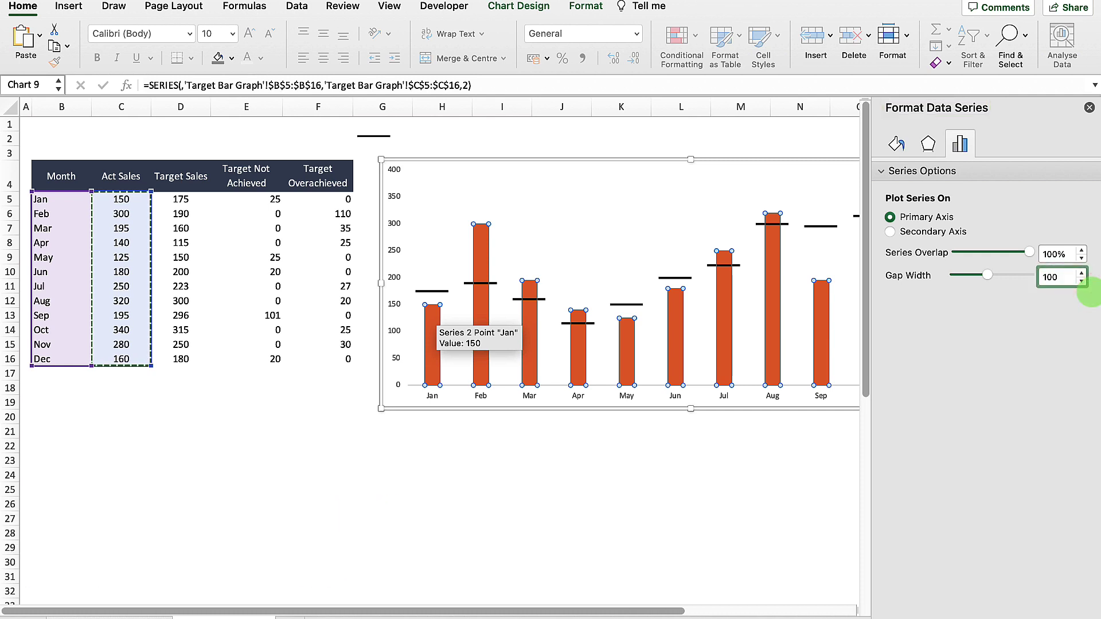
click(318, 401)
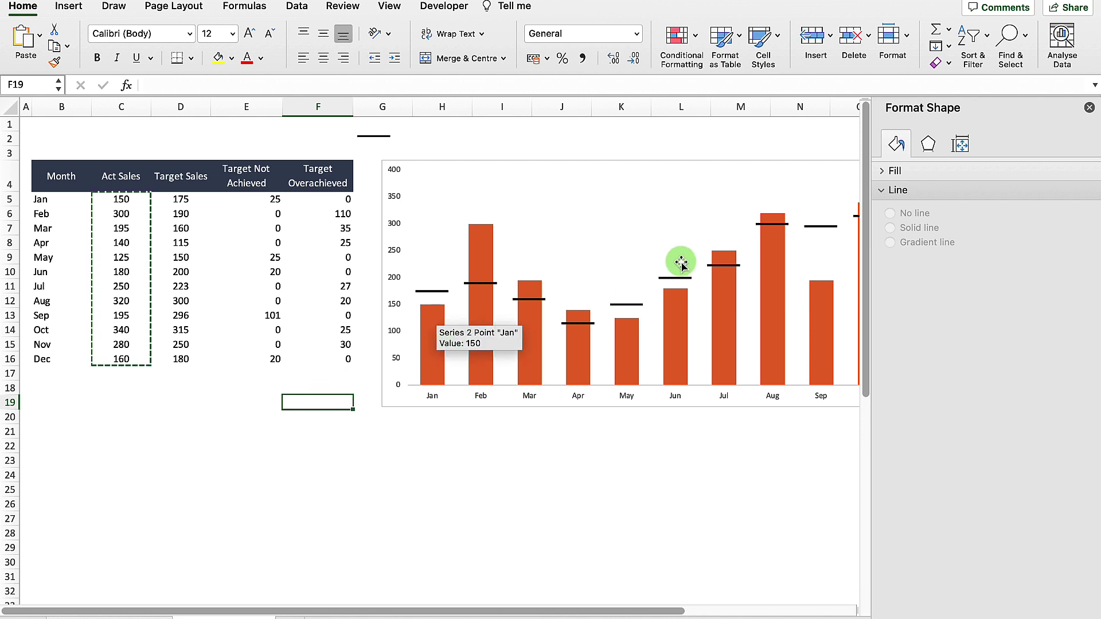
click(1089, 108)
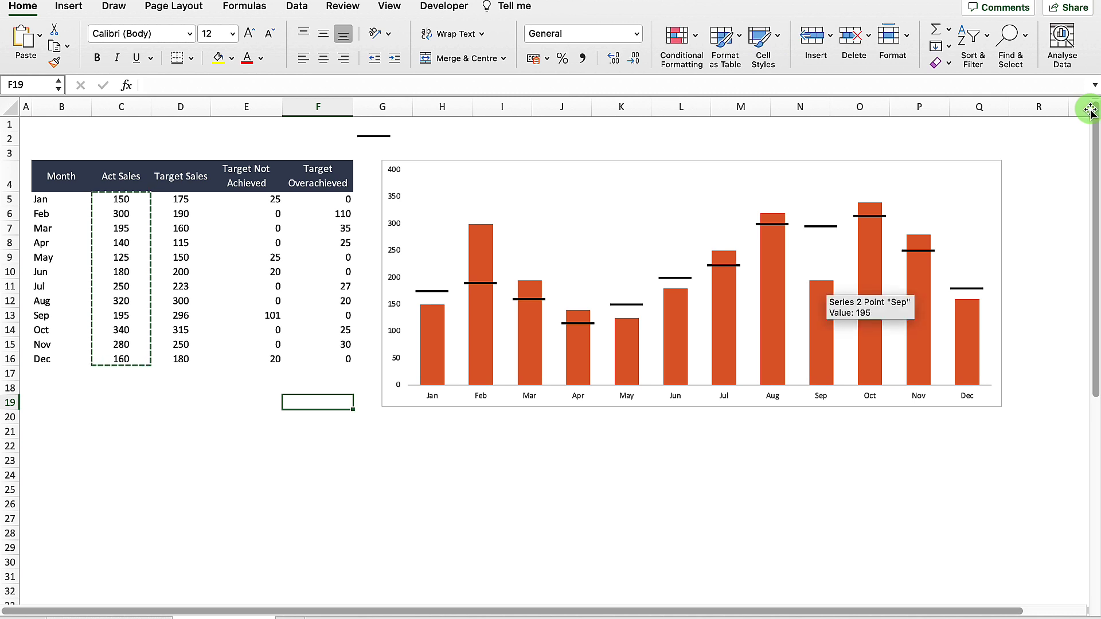
- Copy the Target Not Achieved values in E5:E16 and paste them into the chart as a new data series
mouse_move(682, 298)
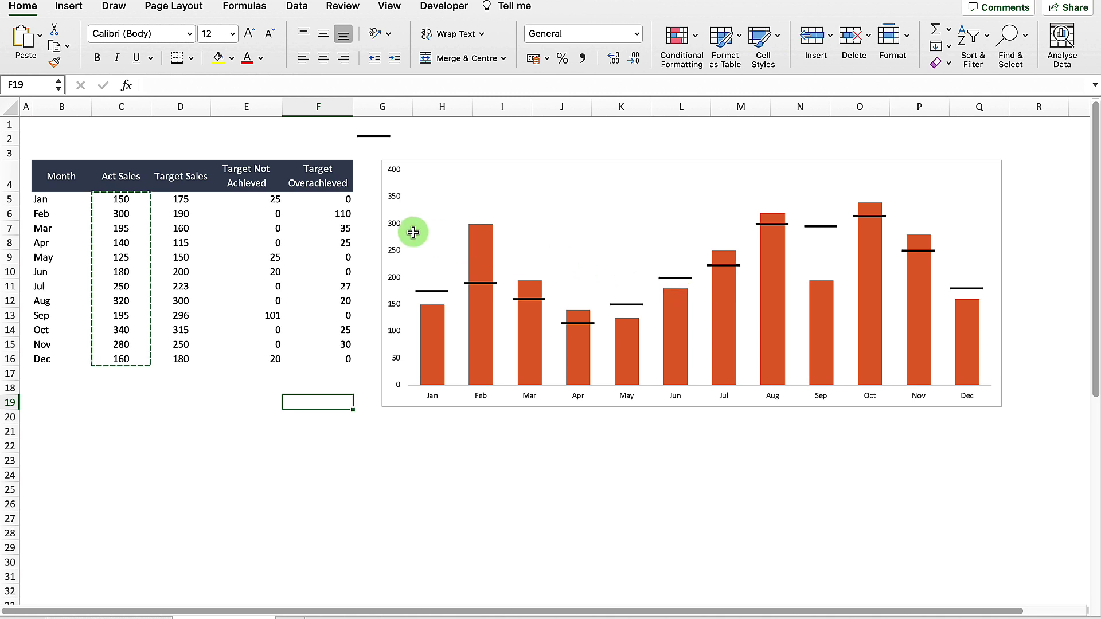
click(267, 198)
drag(266, 199, 269, 362)
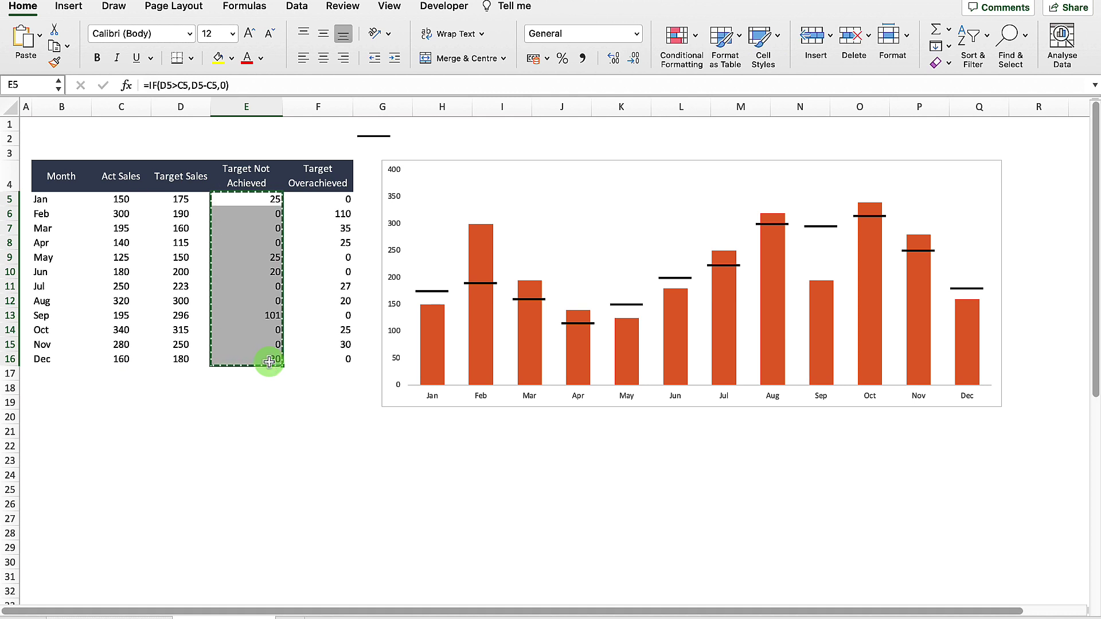
click(467, 166)
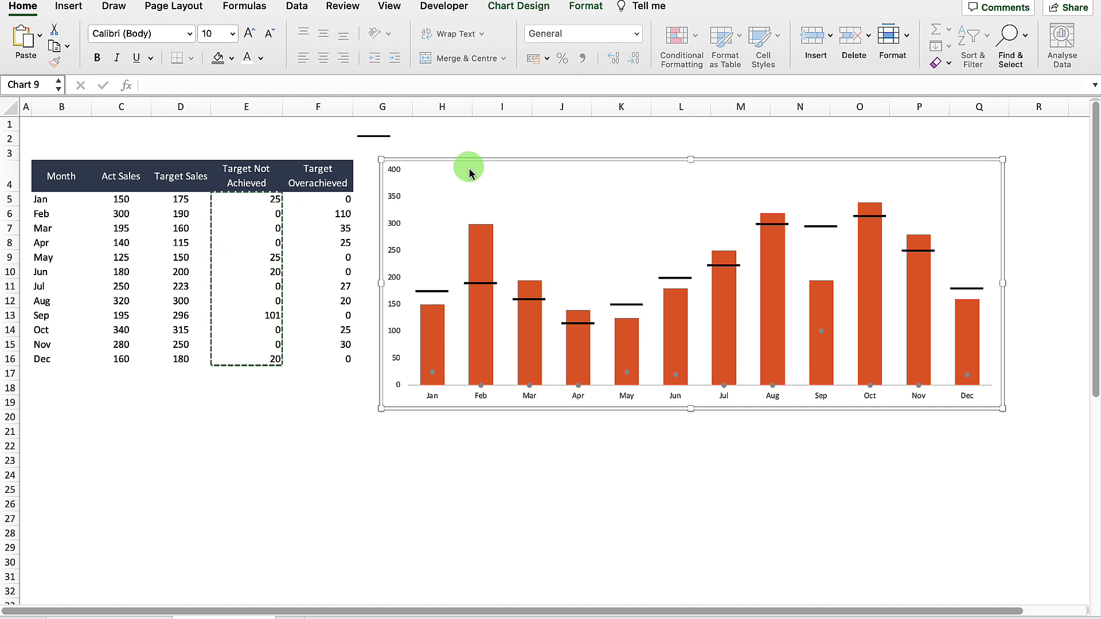
- Change the chart type of the Target Not Achieved series to 2-D stacked column
mouse_move(676, 279)
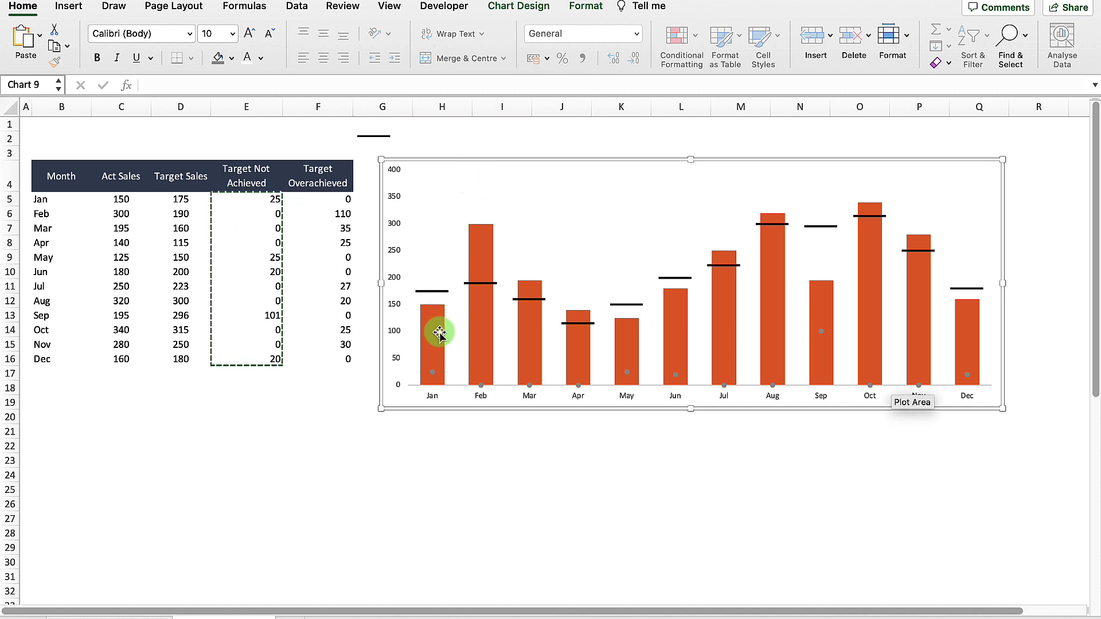
click(431, 378)
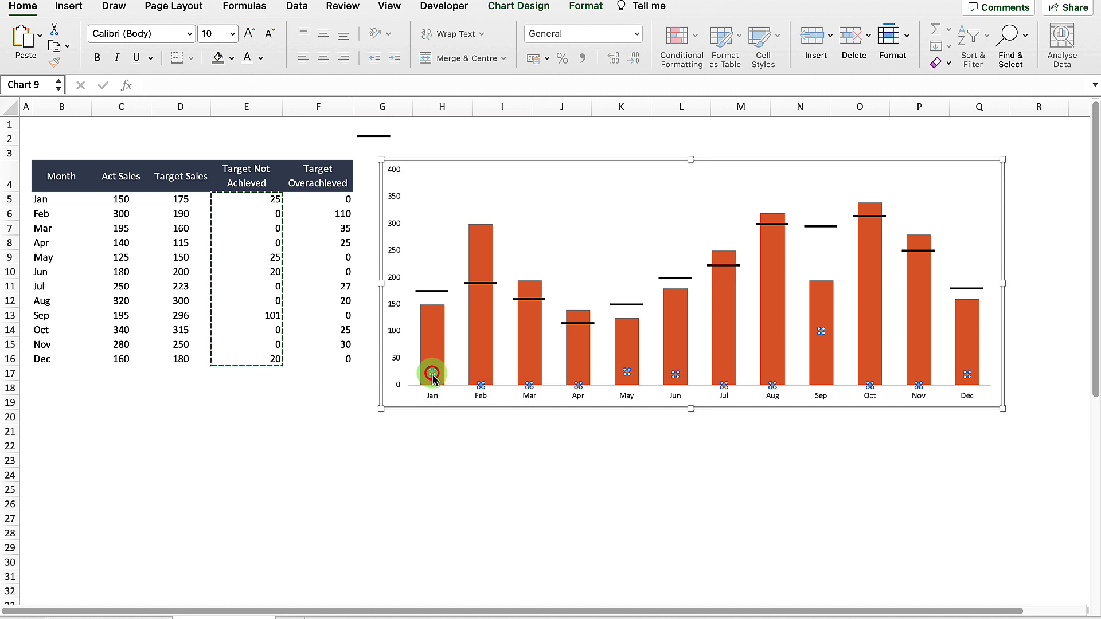
right_click(433, 377)
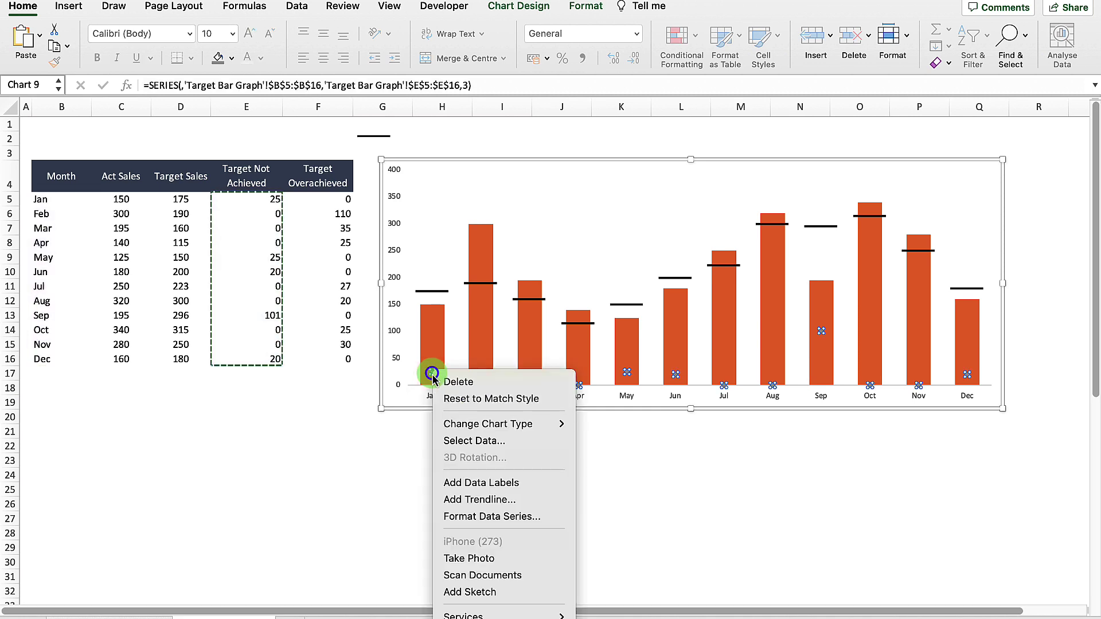
mouse_move(487, 419)
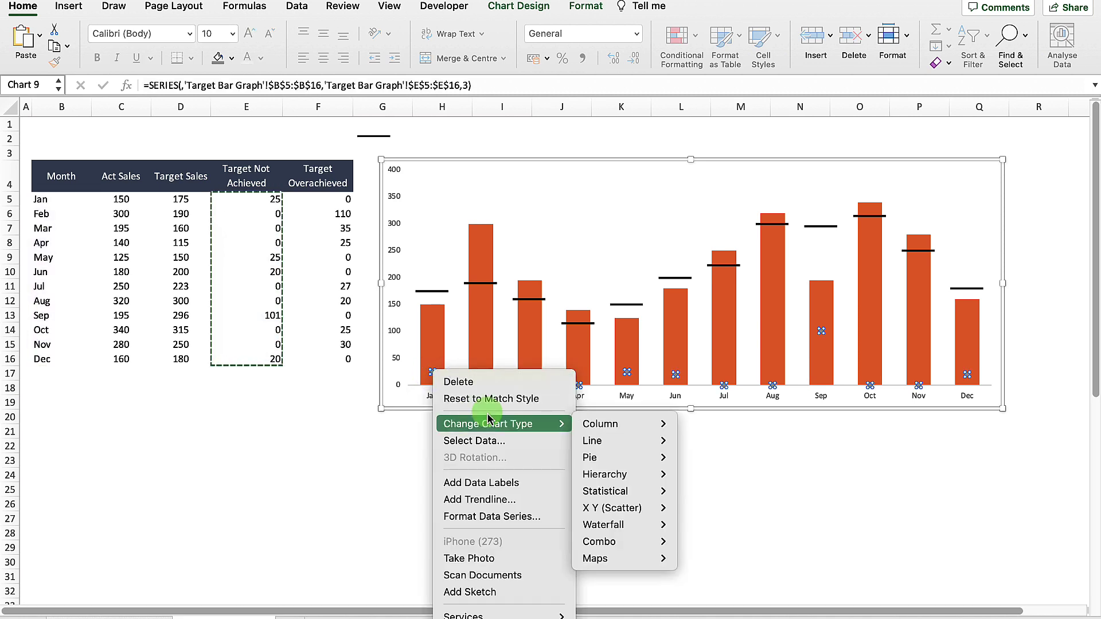
mouse_move(599, 424)
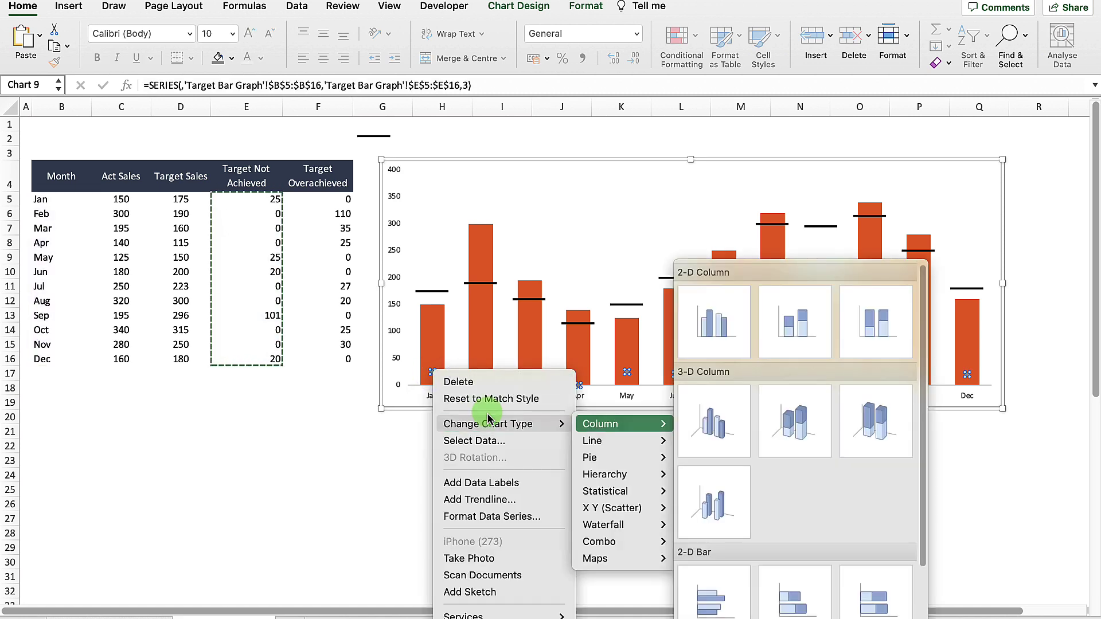
click(815, 324)
- Set the gap width of the stacked columns to 100% in the Act Sales series options
click(434, 351)
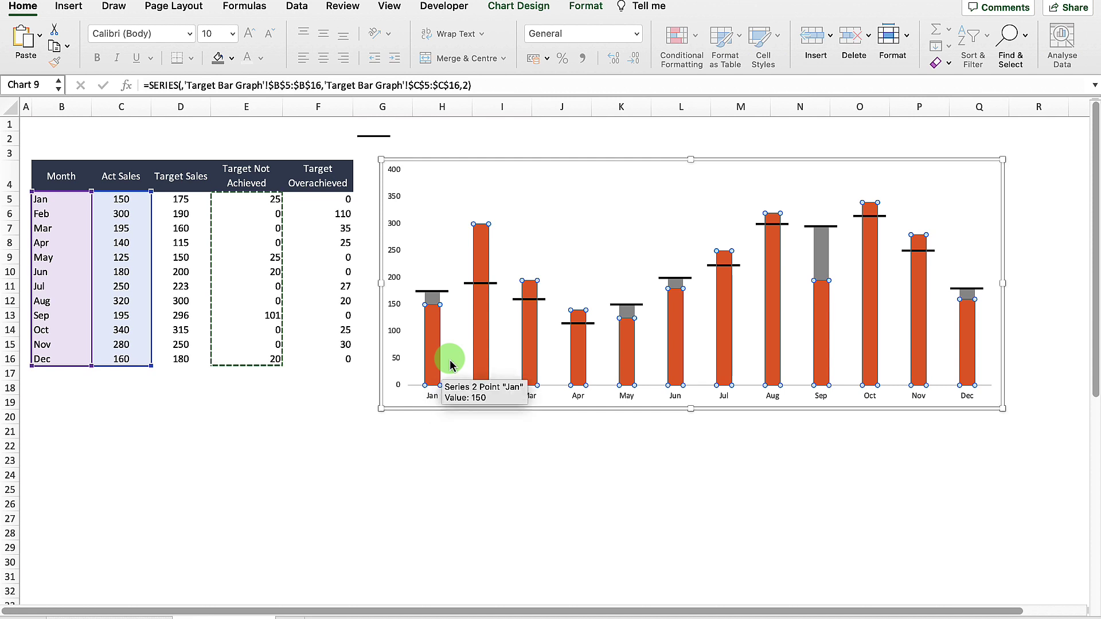
double_click(451, 364)
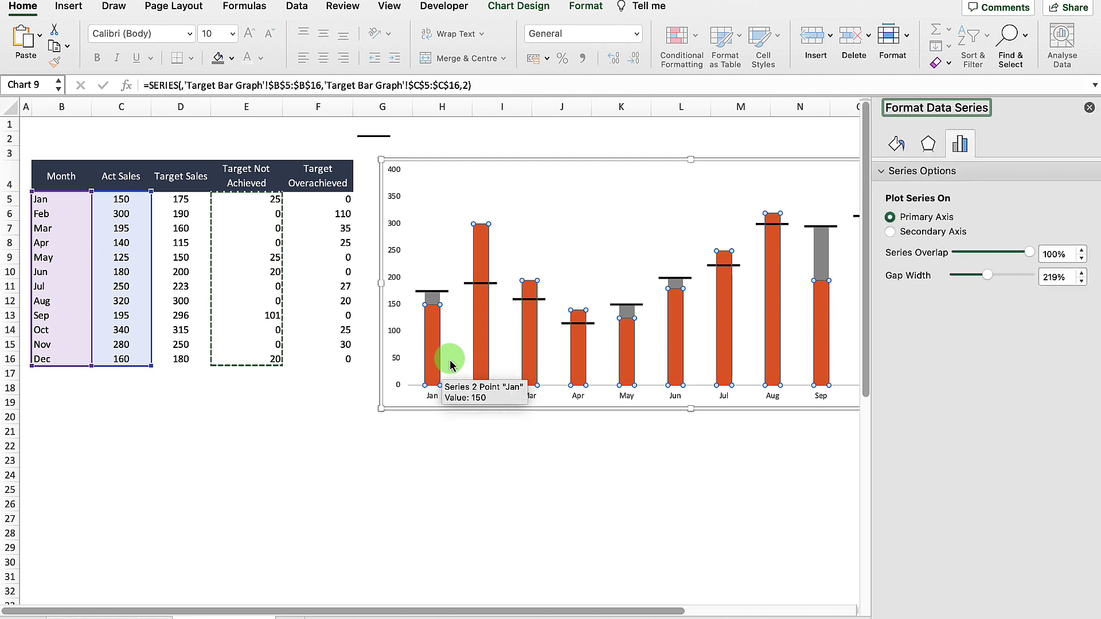
click(1066, 277)
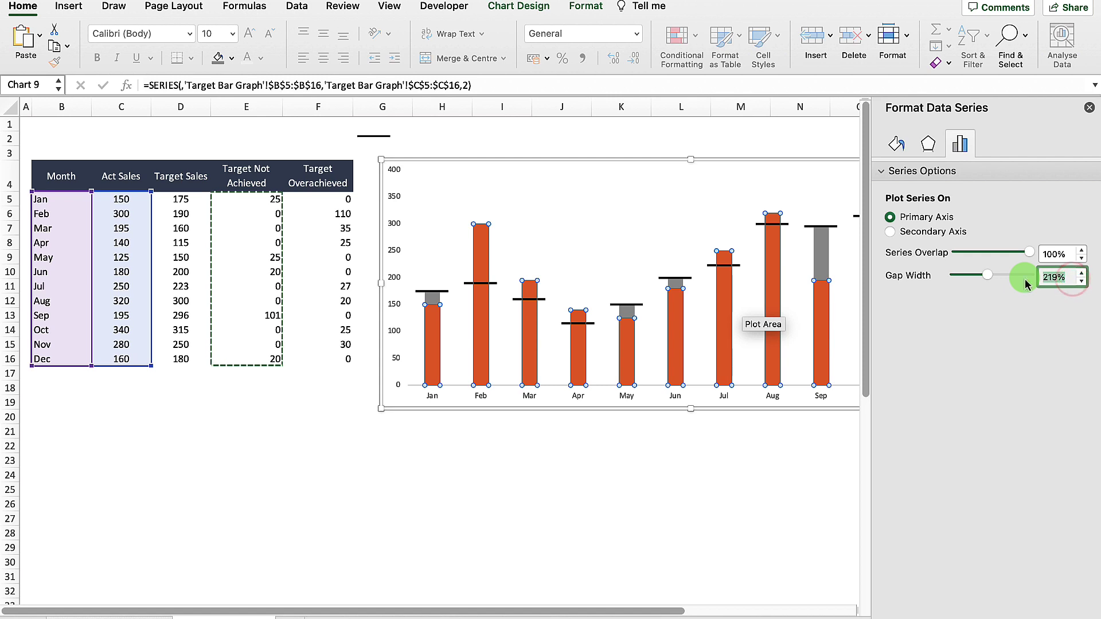
text(100)
key(Return)
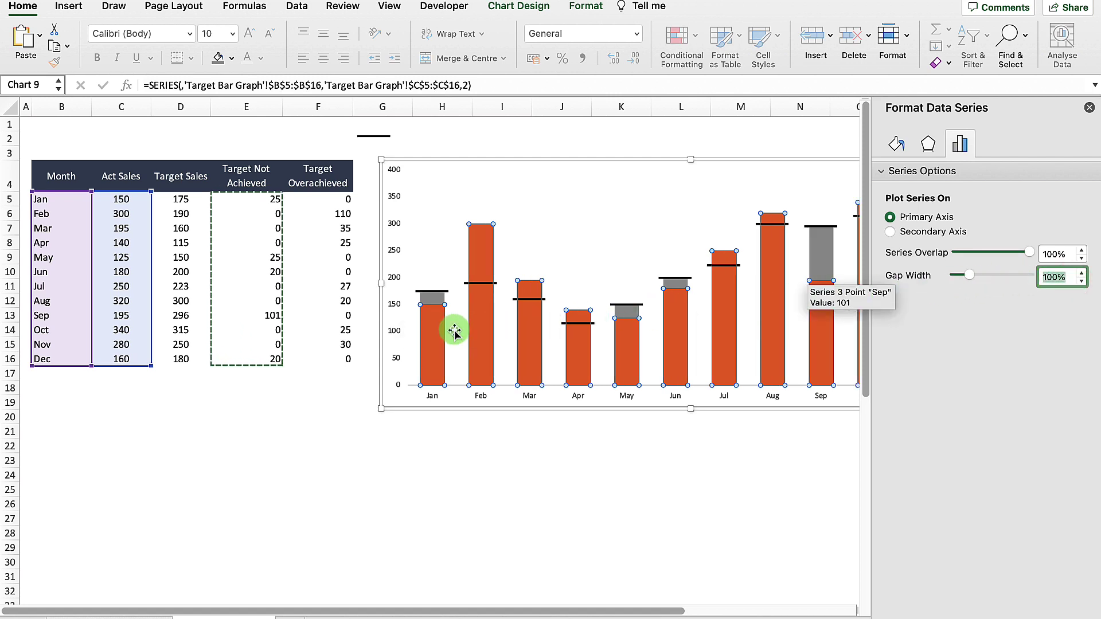
- Fill the Target Not Achieved column segments with the standard red
click(432, 298)
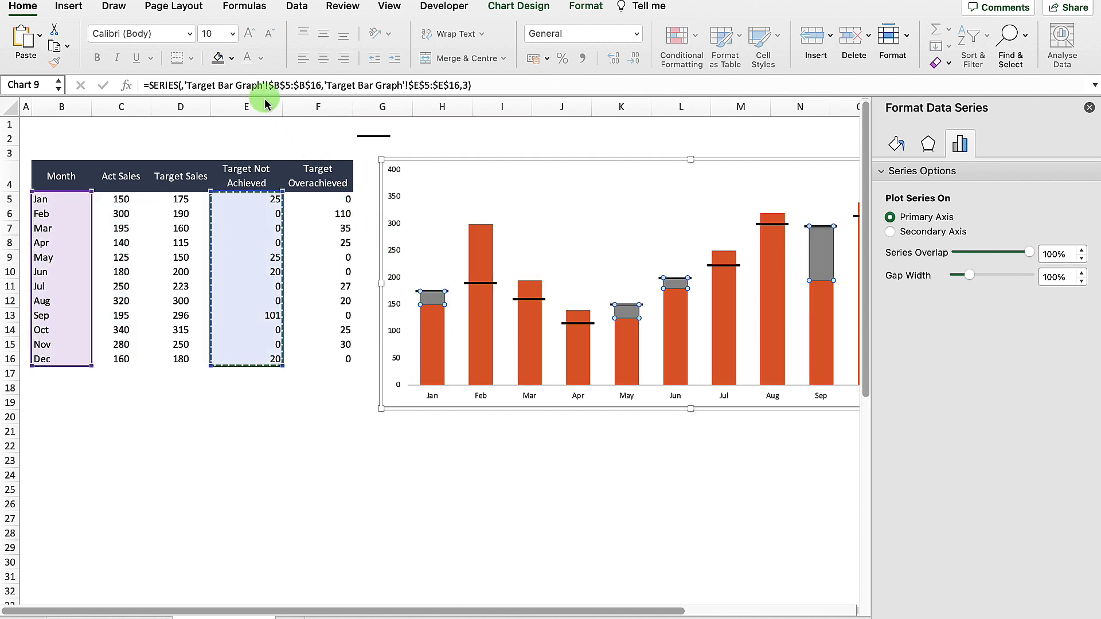
click(231, 59)
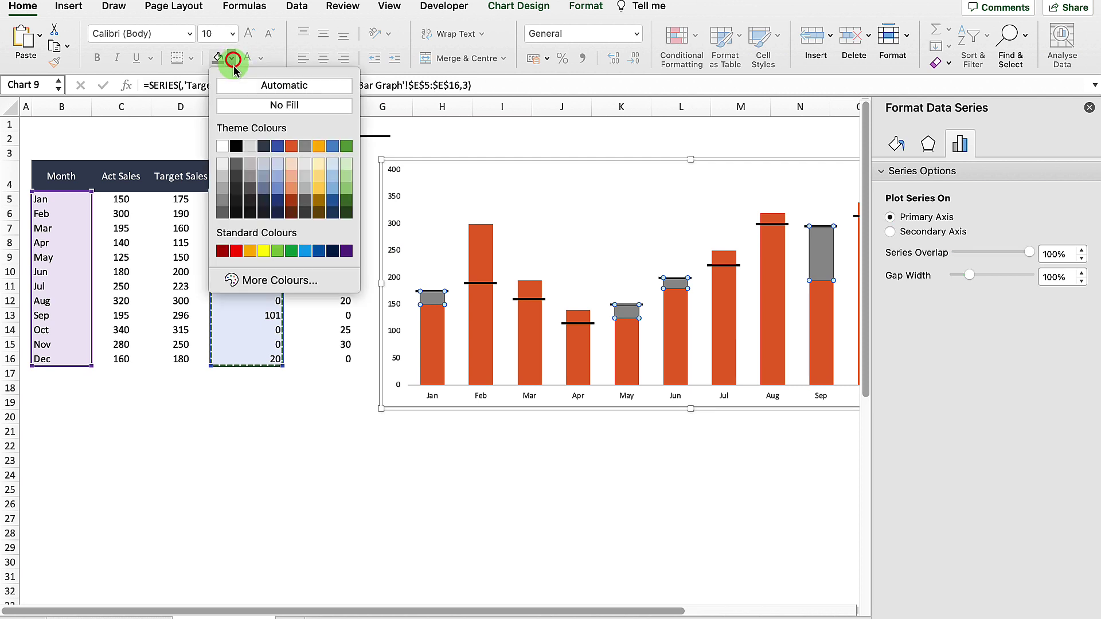
click(235, 252)
- Fill the Act Sales columns with grey, deselect the chart and close the formatting options
click(433, 351)
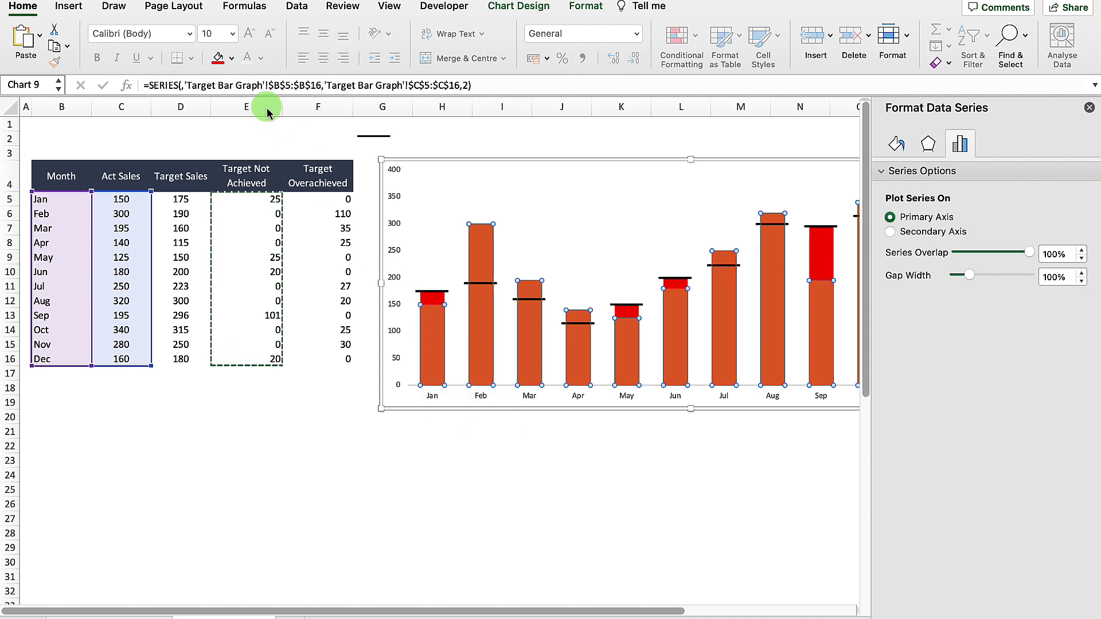
click(231, 58)
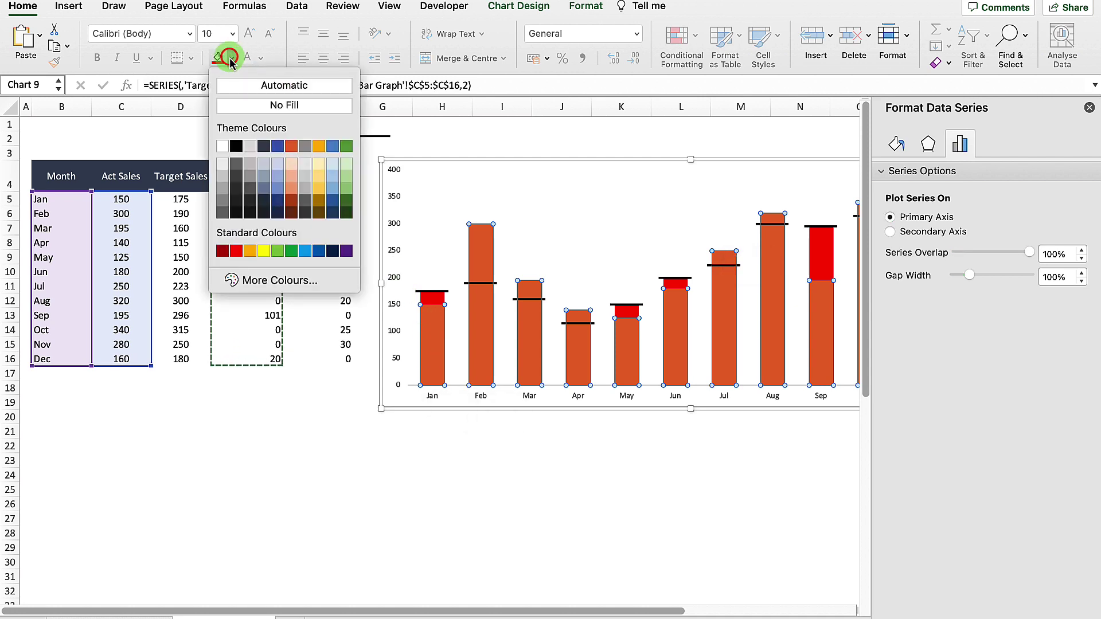
click(222, 200)
key(Escape)
key(Escape)
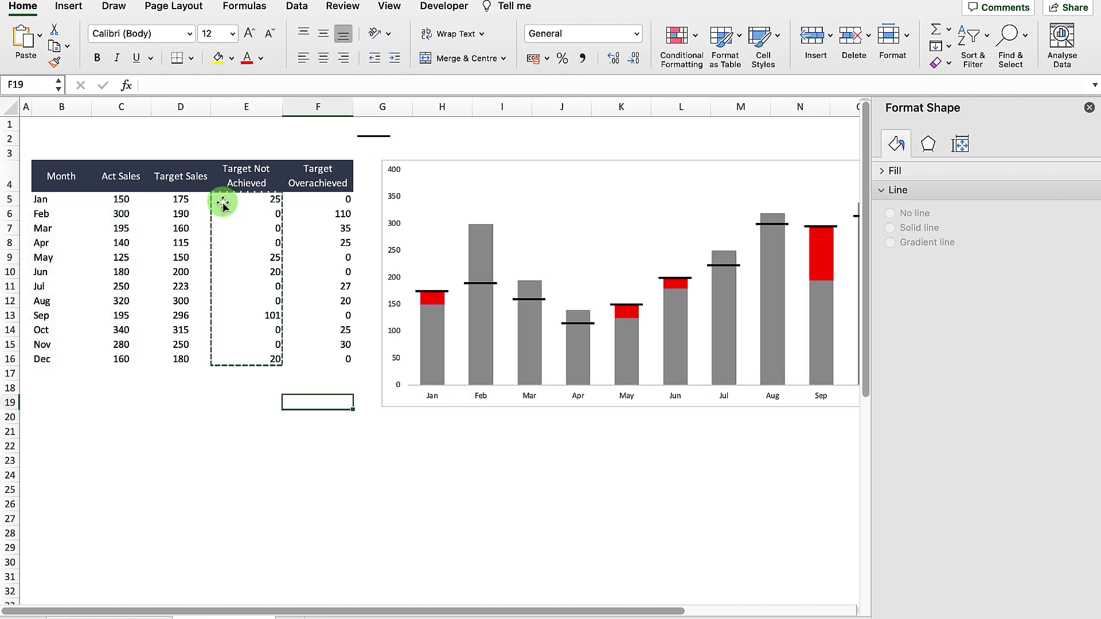
click(1089, 107)
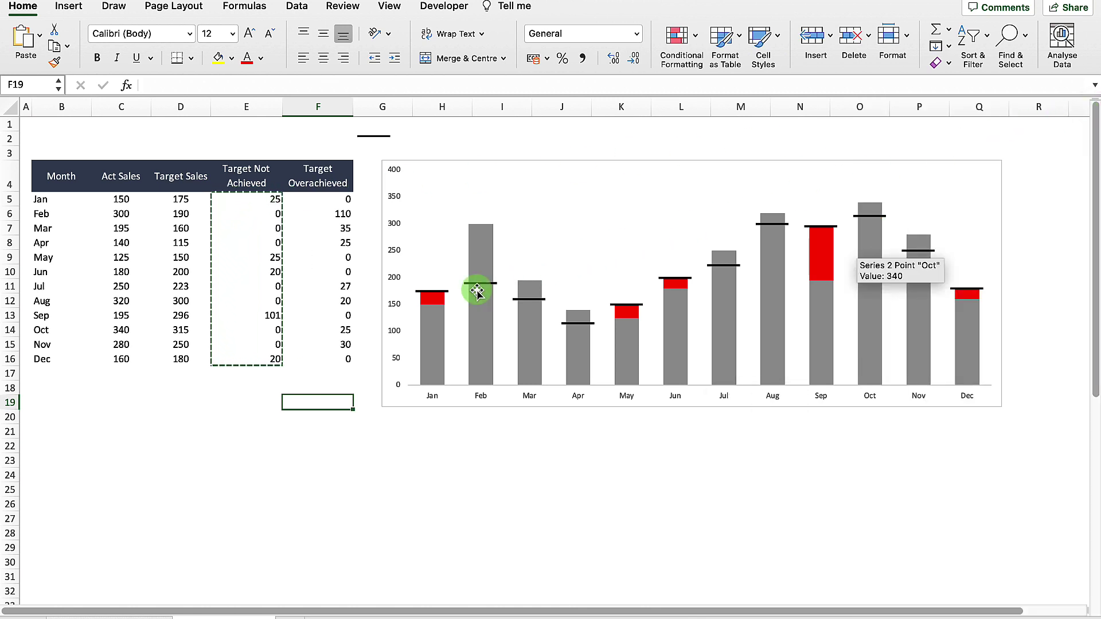
- Copy the Target Sales values in D5:D16 and paste them into the chart as an additional series
mouse_move(469, 298)
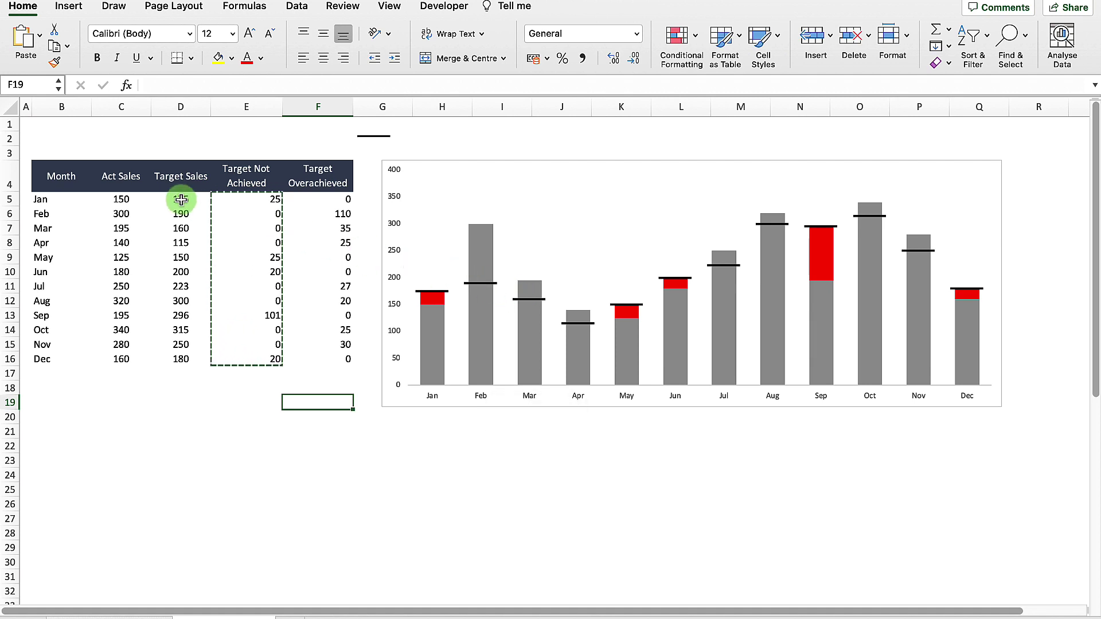
drag(181, 199, 189, 358)
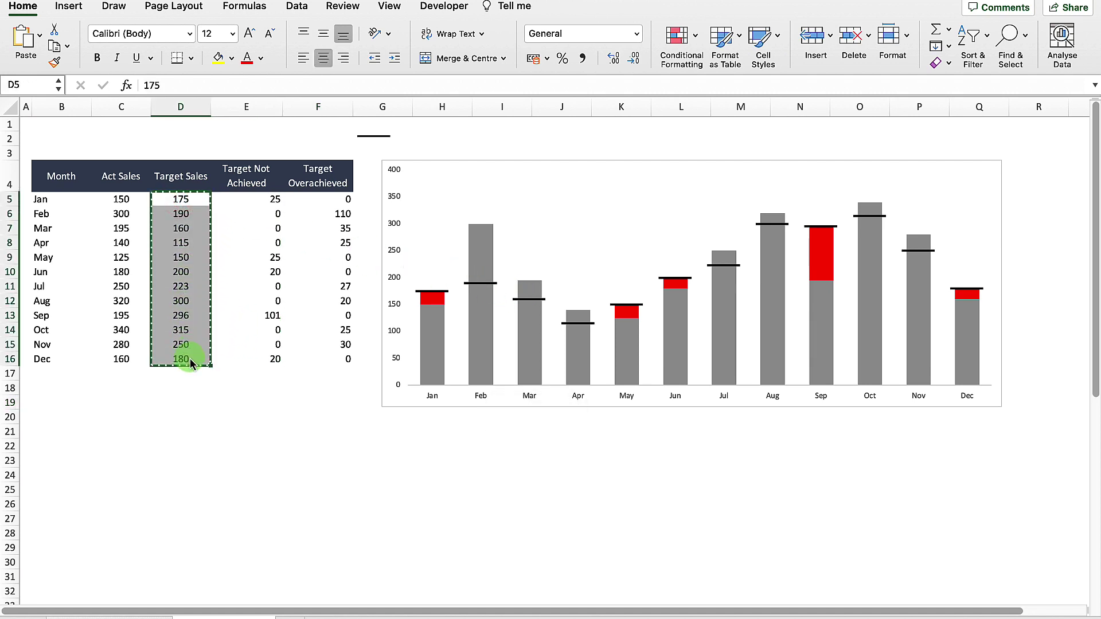
click(466, 166)
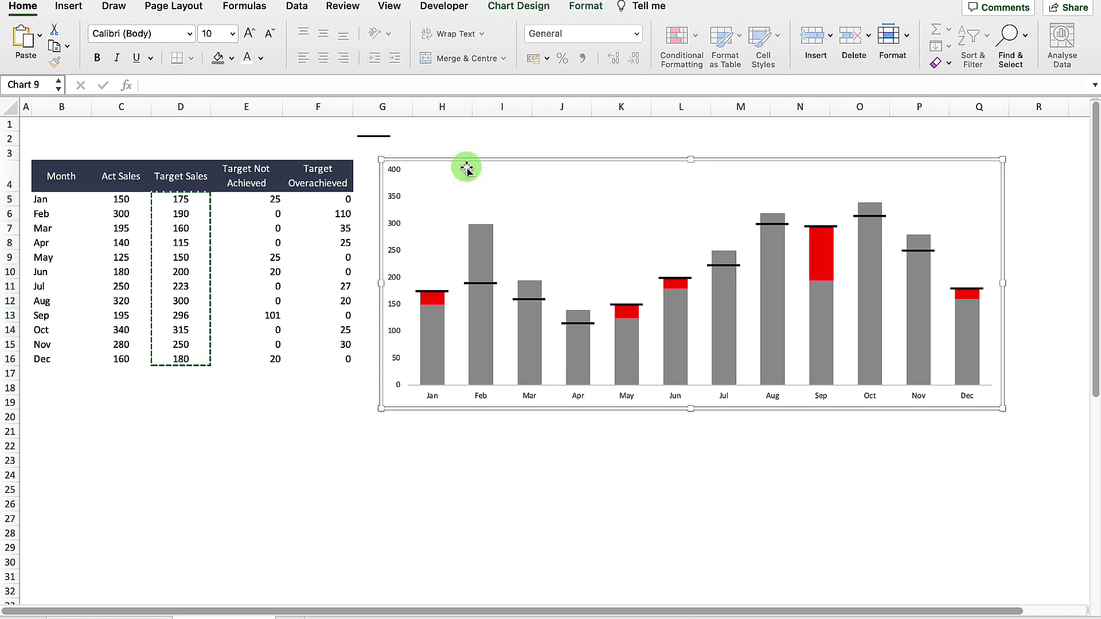
key(cmd+v)
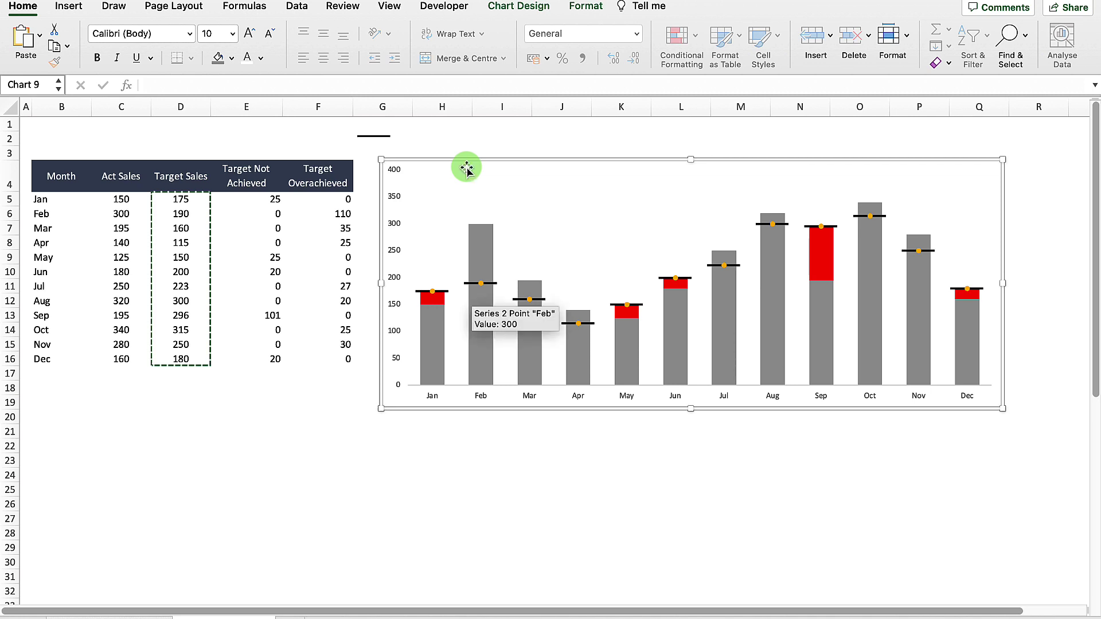
- Plot the newly added Target Sales series on the secondary axis and close the series formatting options
click(432, 294)
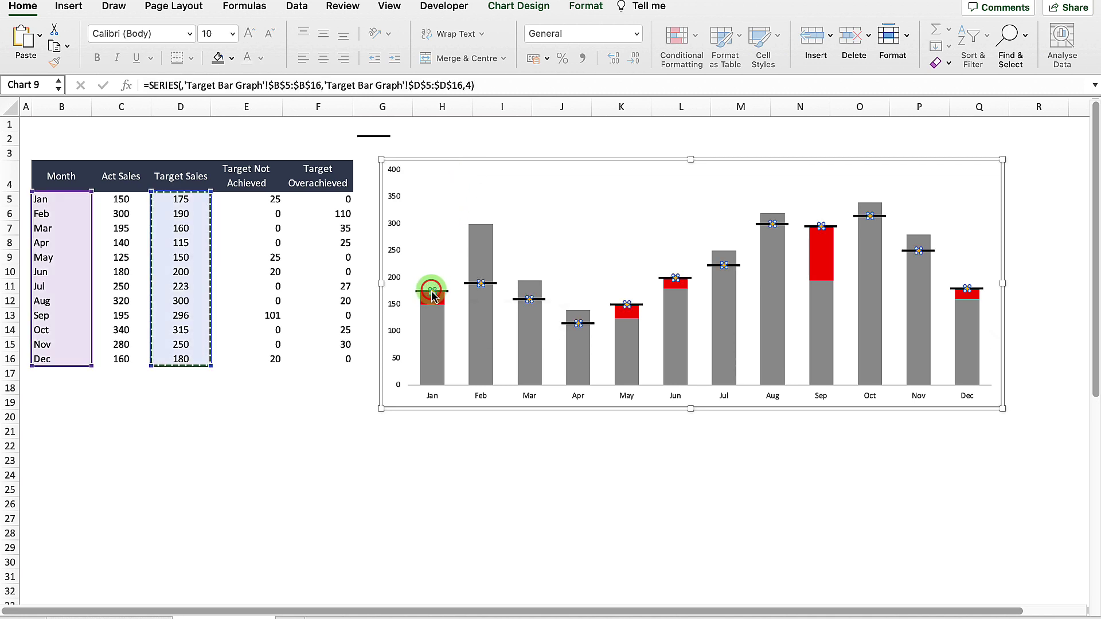
key(ctrl+1)
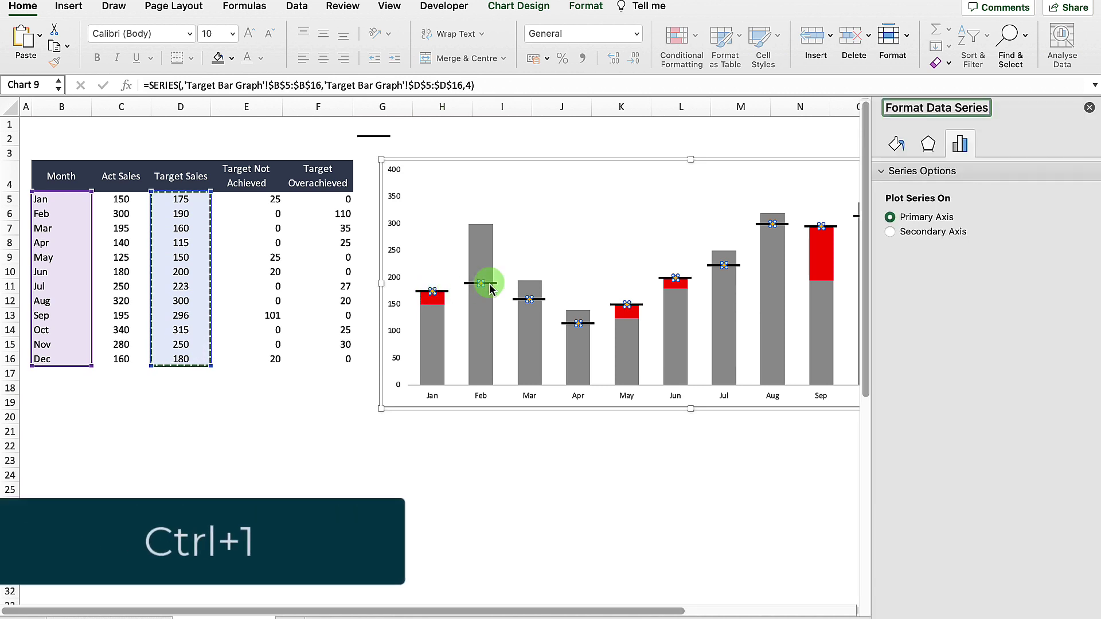
click(890, 232)
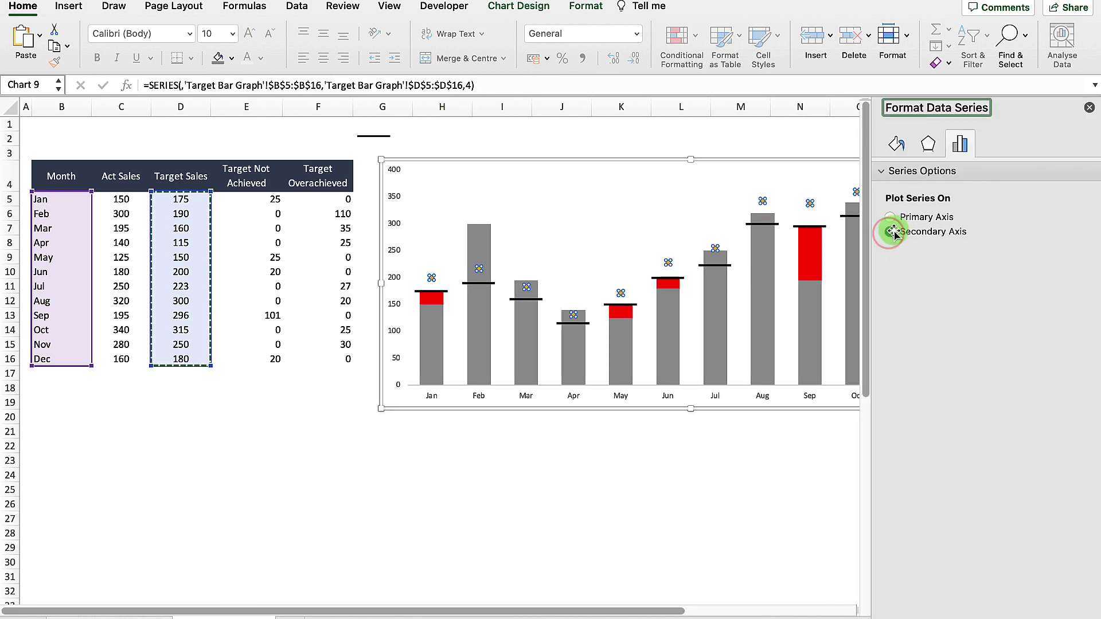
click(1089, 108)
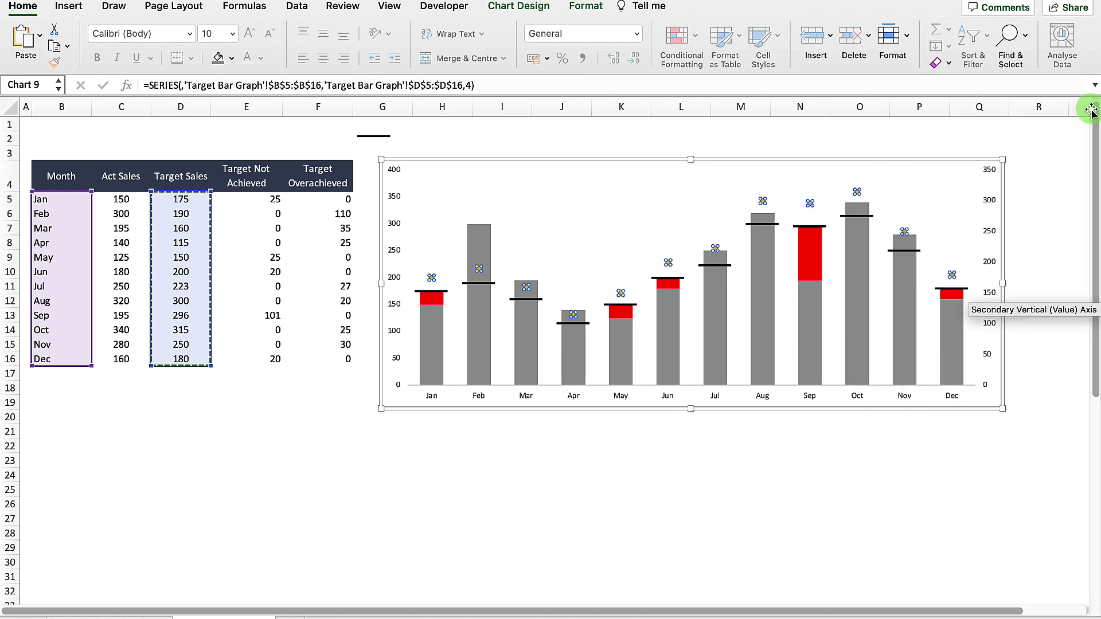
- Set the maximum bound of the chart's secondary vertical axis to 400 and close the axis formatting options
key(Down)
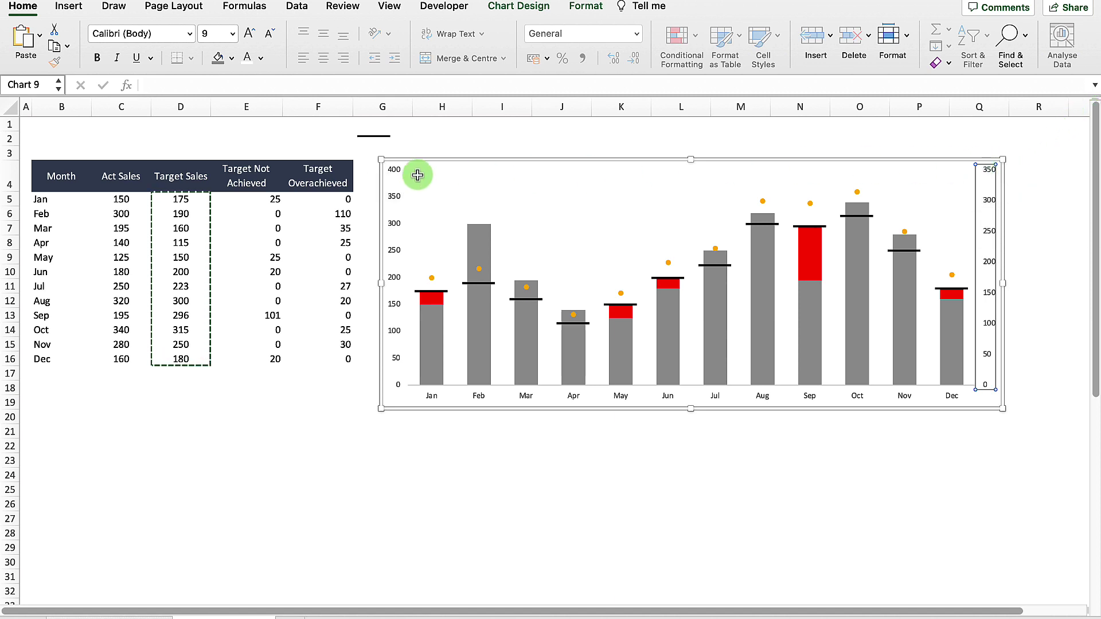
click(993, 265)
double_click(993, 265)
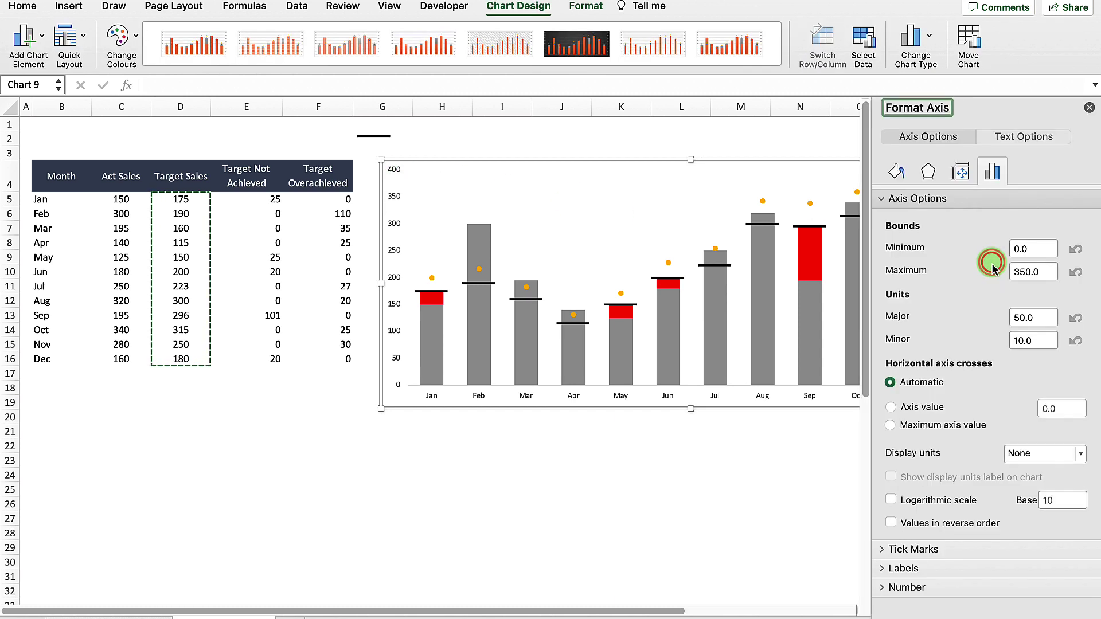
double_click(1048, 272)
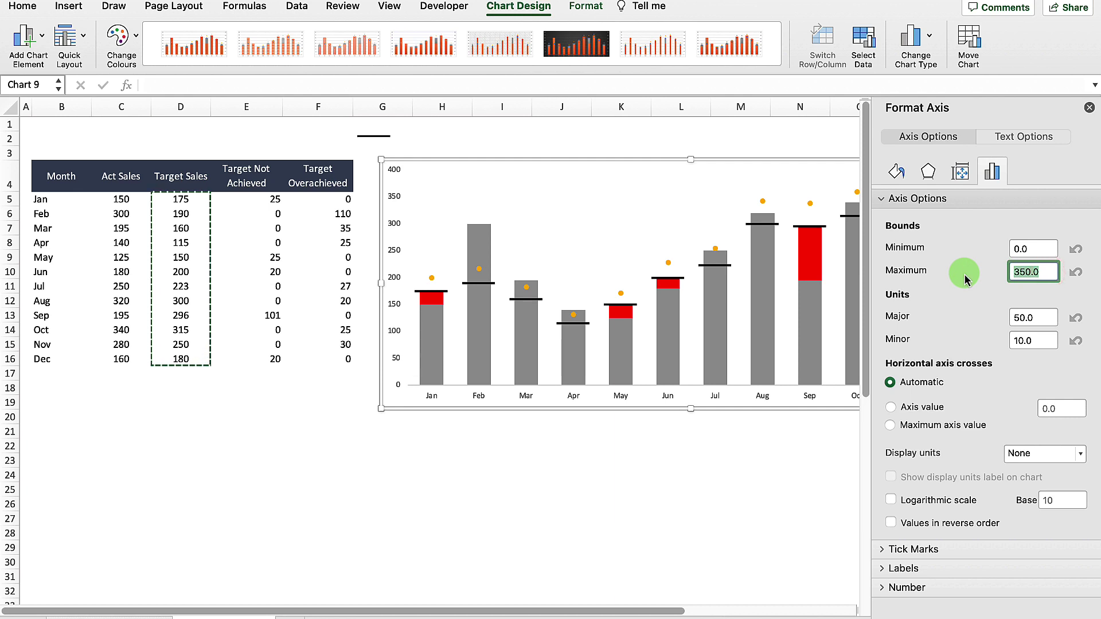
text(40)
key(Return)
click(697, 451)
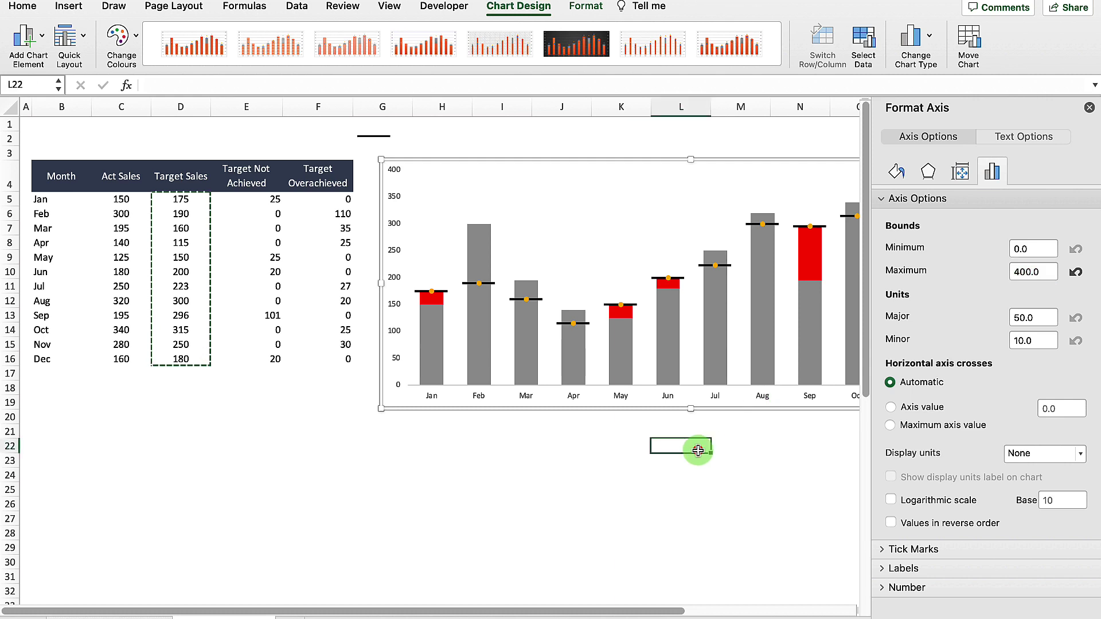
click(1088, 106)
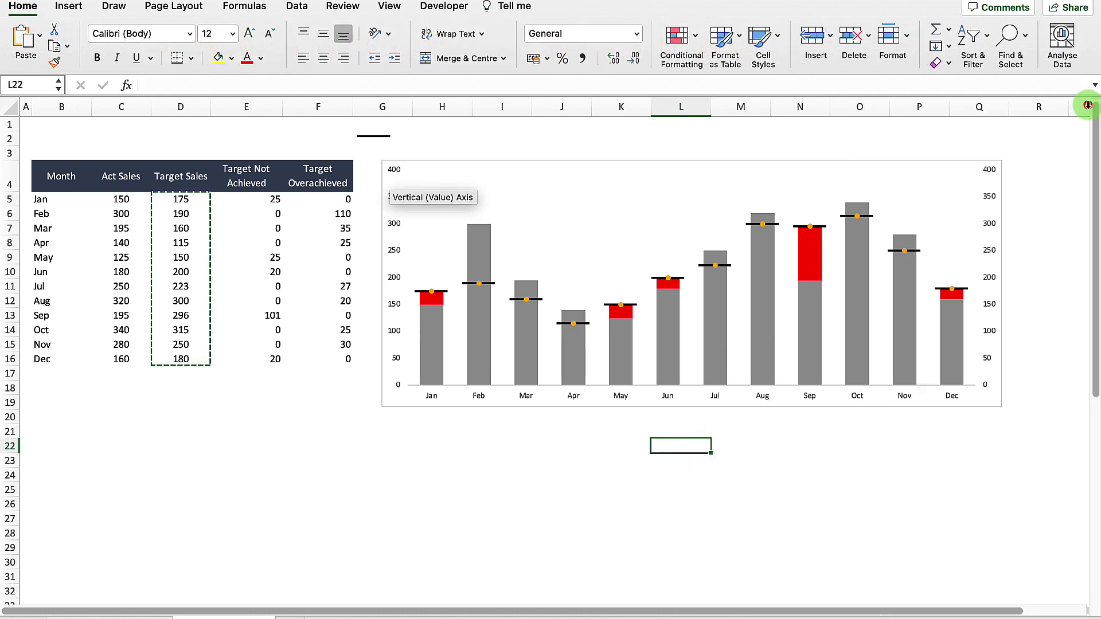
- Change the chart type of the secondary-axis Target Sales series to 2-D stacked column
click(431, 297)
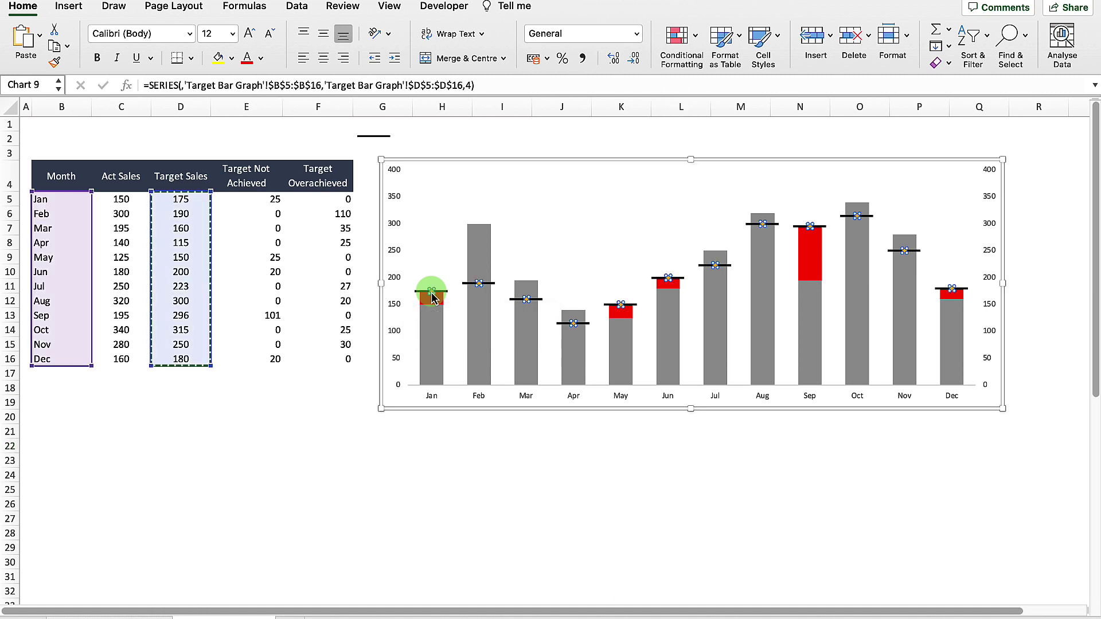
right_click(431, 297)
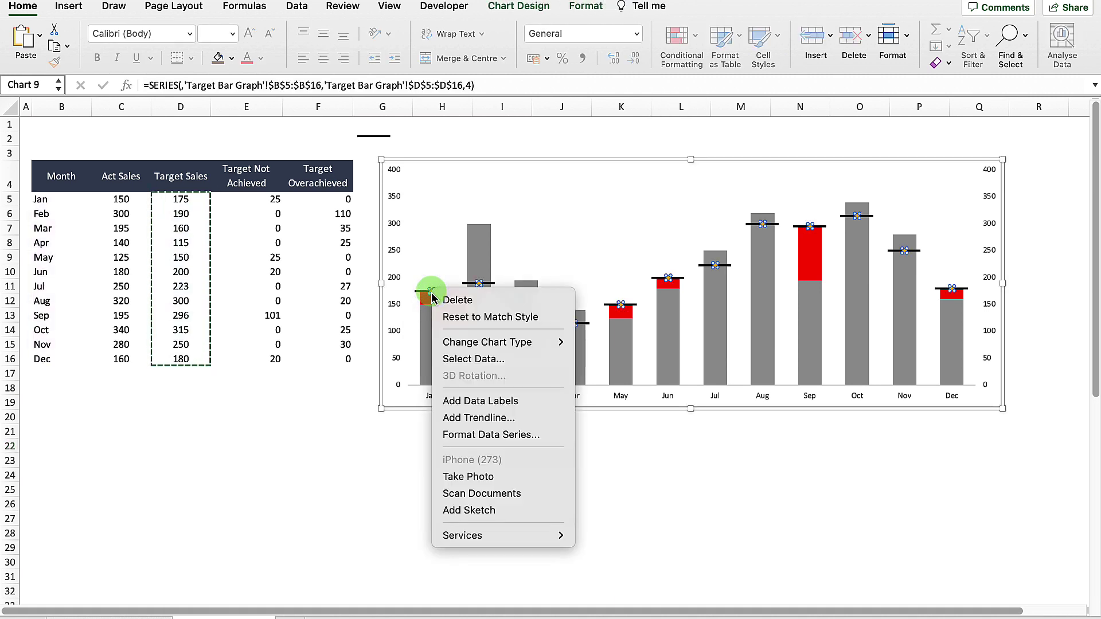
click(486, 338)
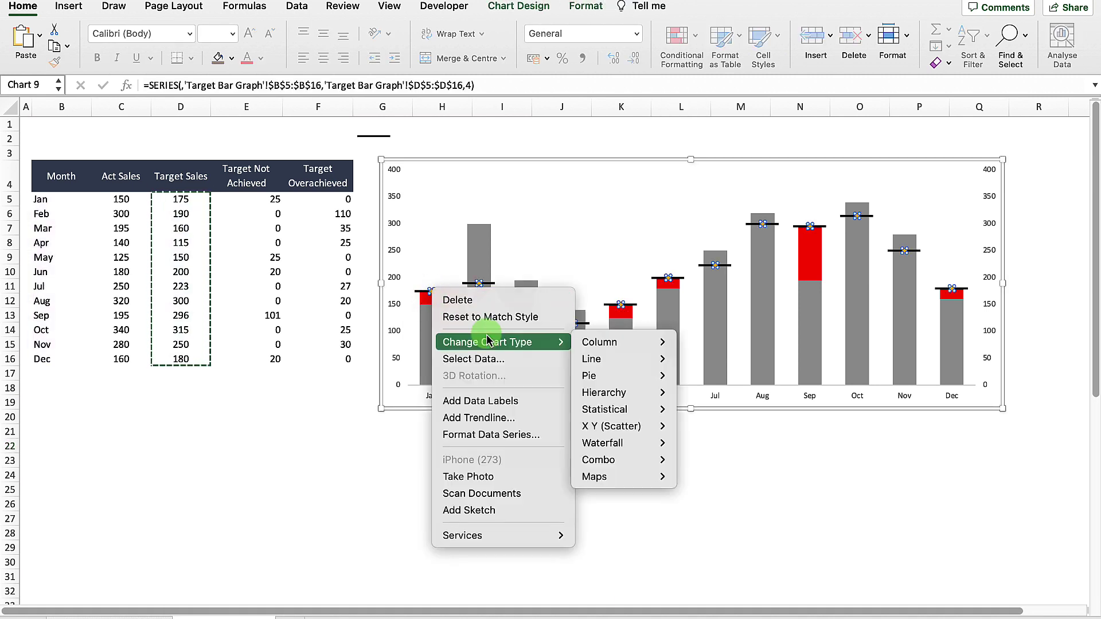
click(608, 346)
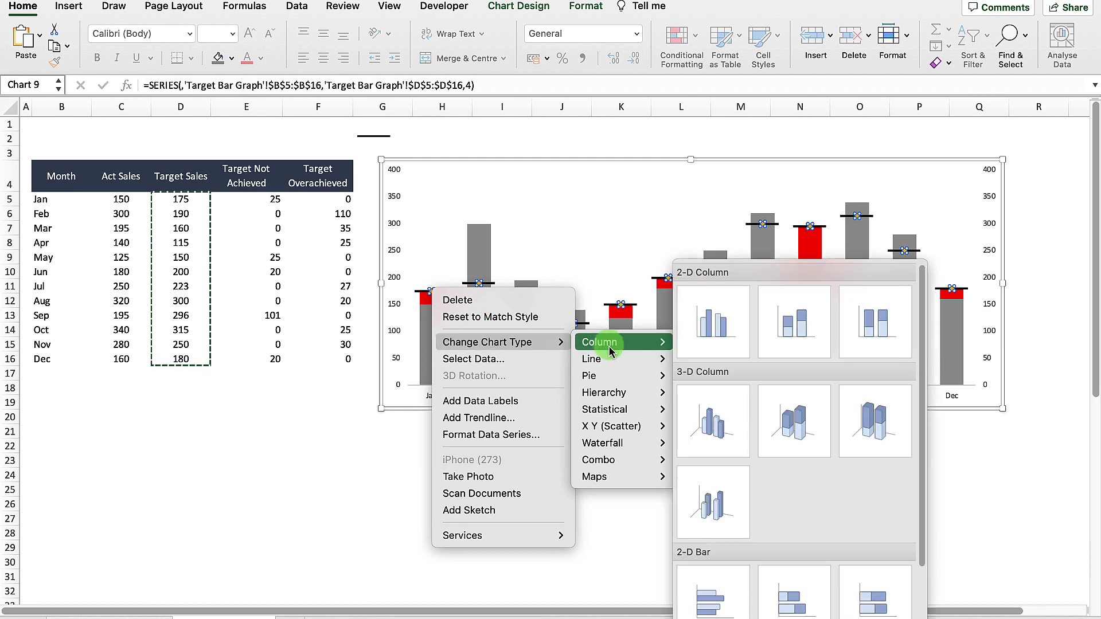
click(774, 332)
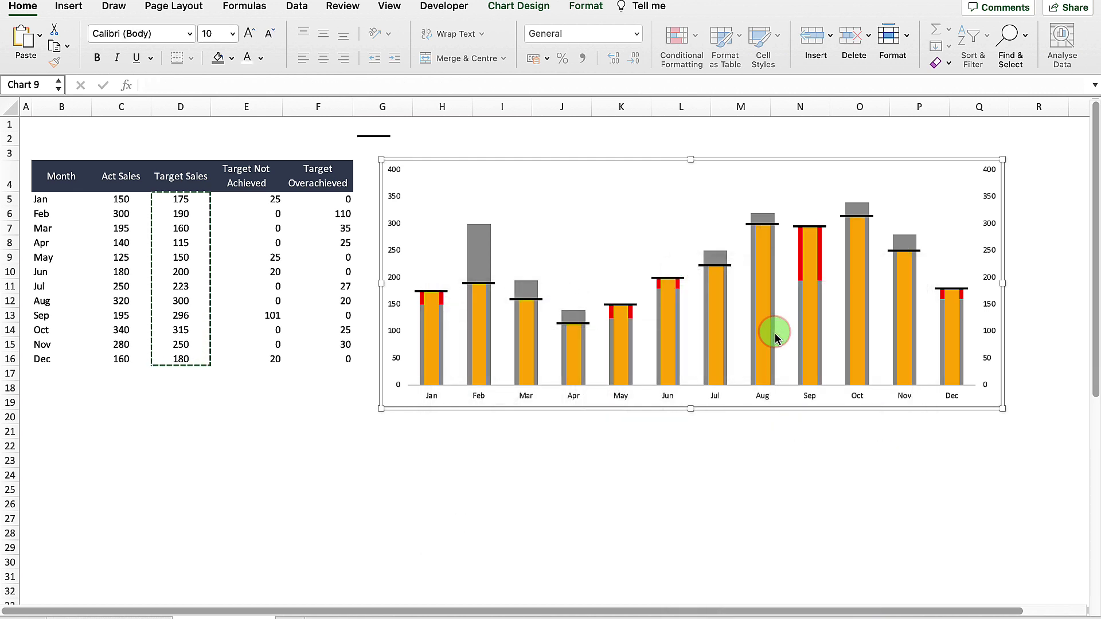
- Set the gap width of the secondary-axis Target Sales columns to 100% and deselect the chart
mouse_move(441, 304)
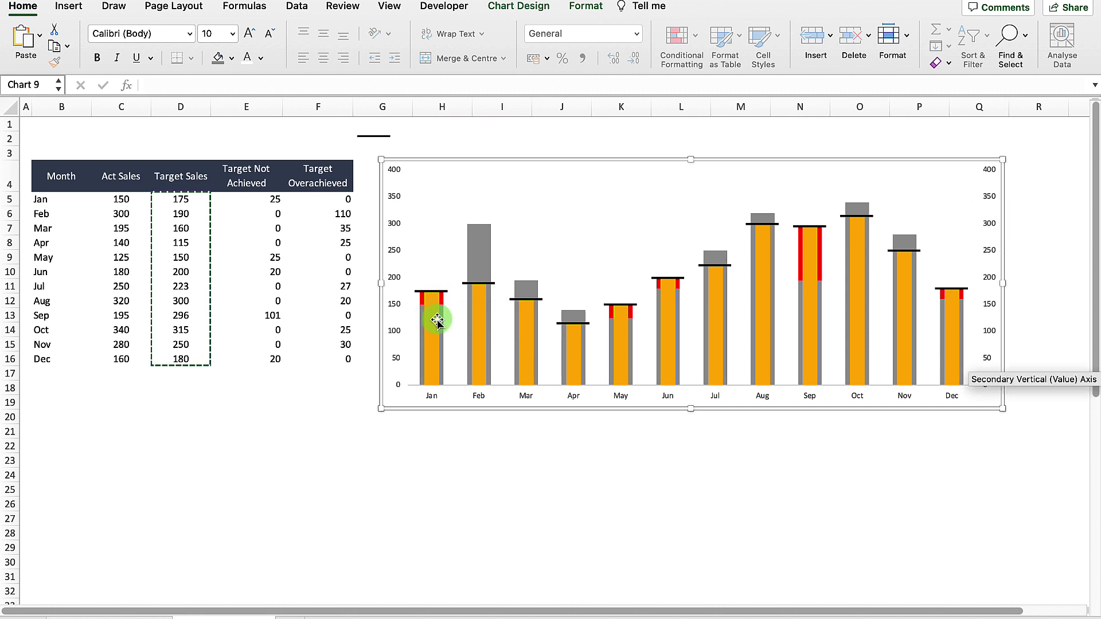
click(432, 349)
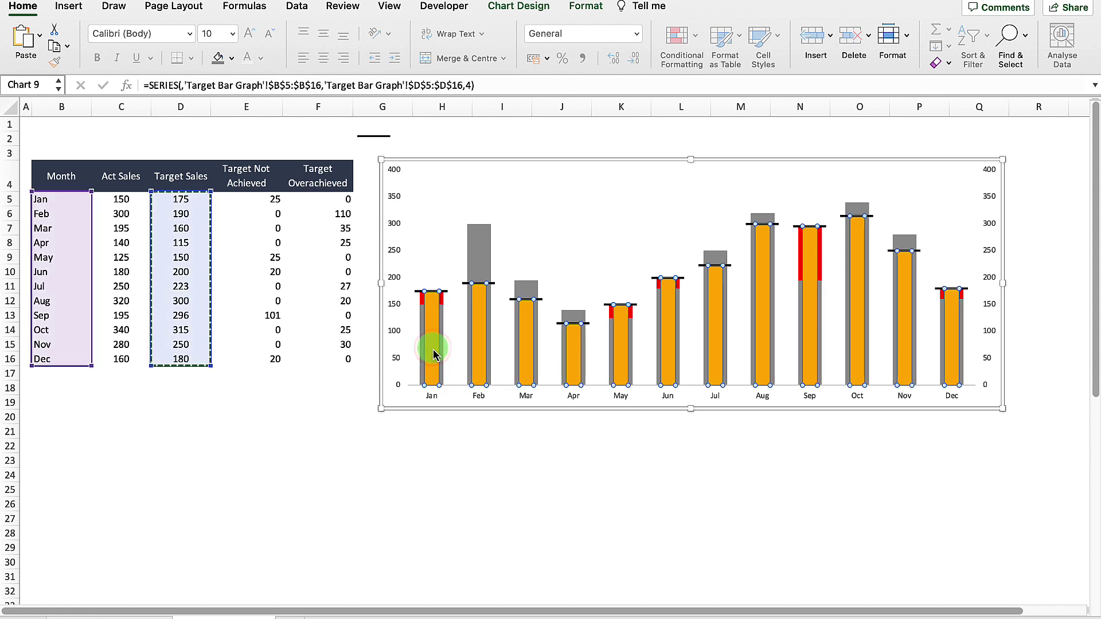
double_click(433, 350)
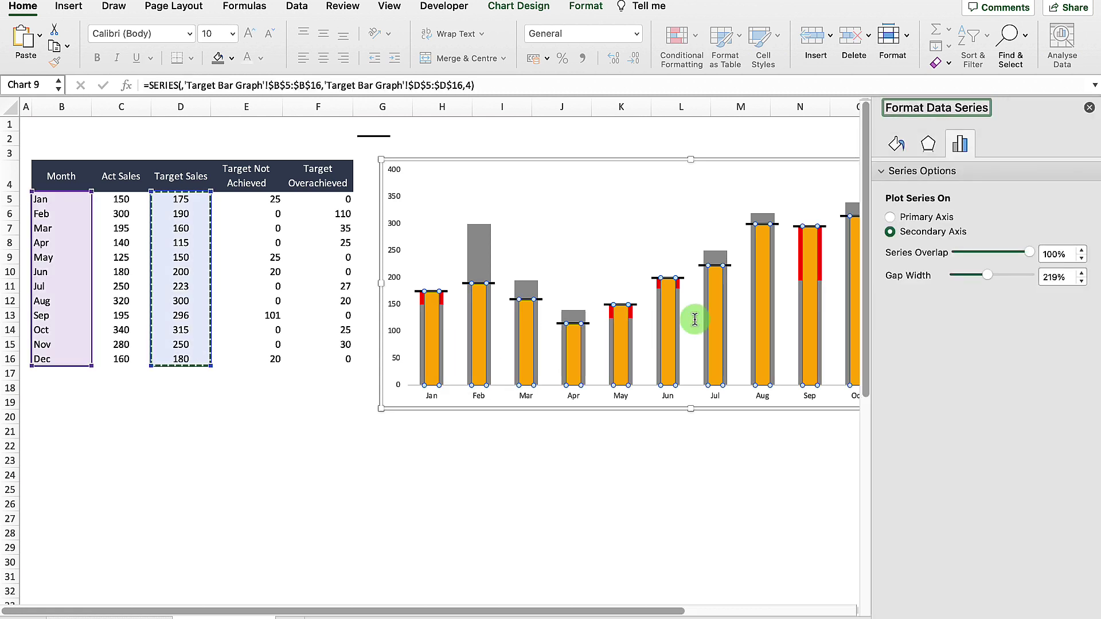
click(1070, 279)
drag(1069, 279, 1030, 279)
text(1)
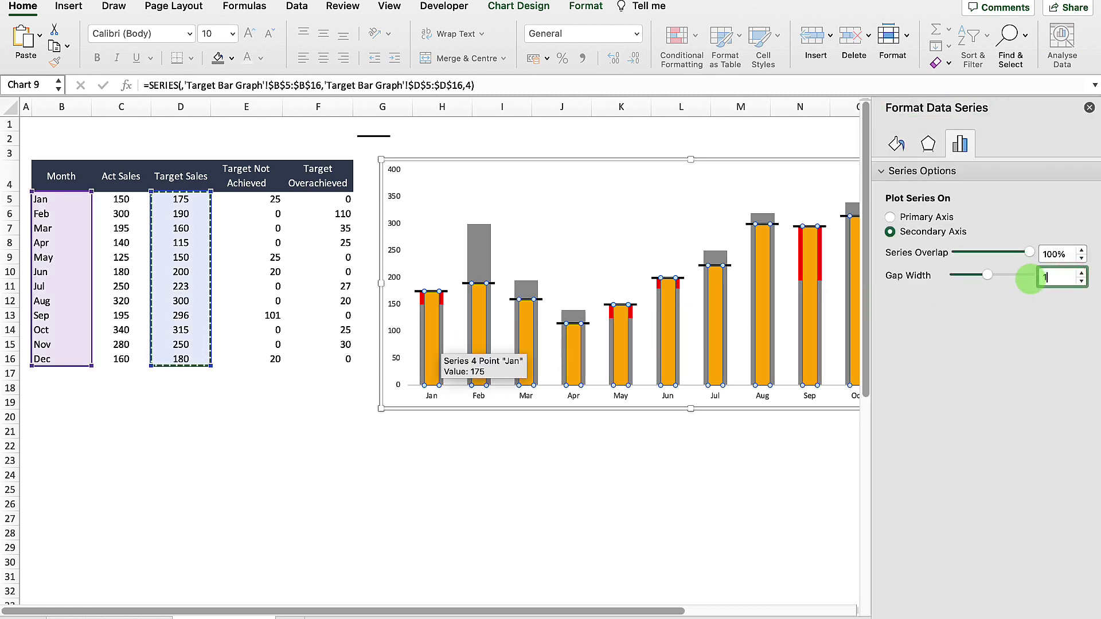
text(00)
key(Return)
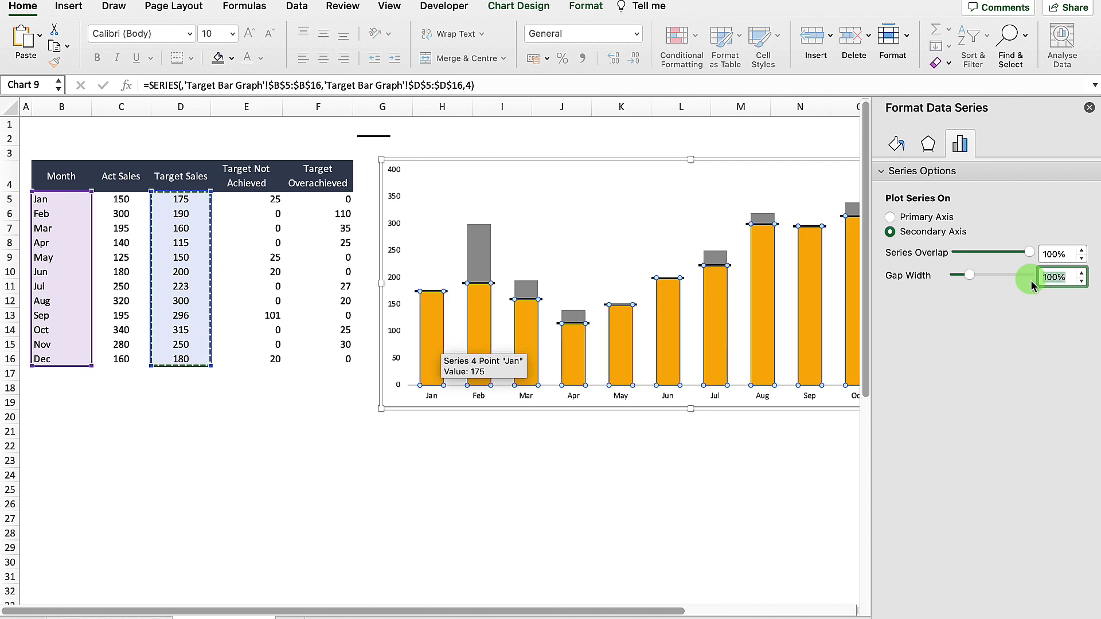
key(Escape)
key(Escape)
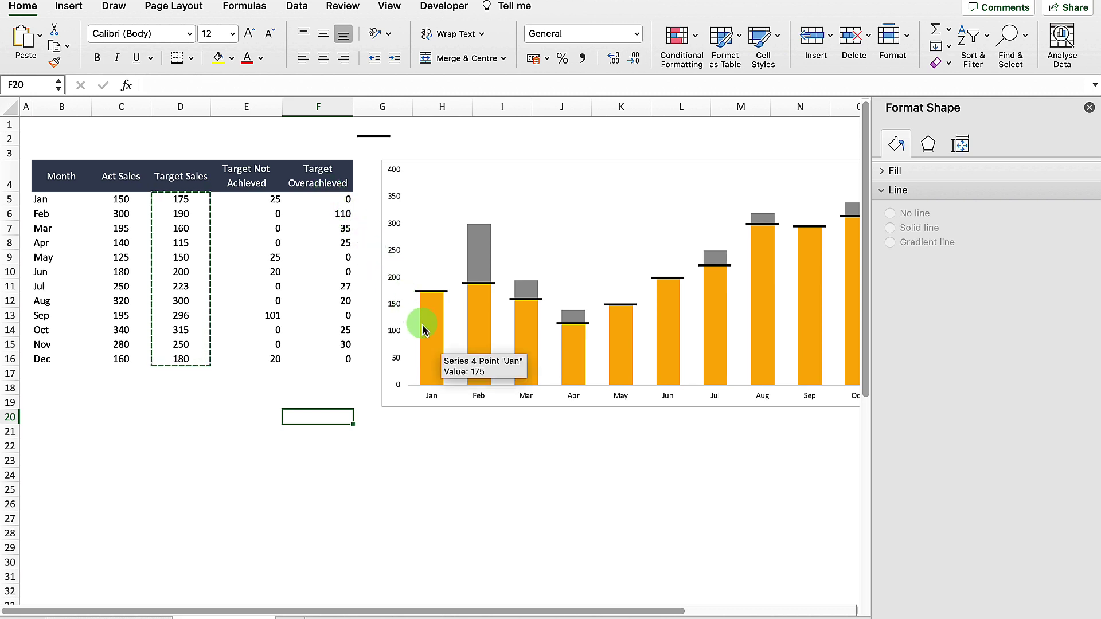
- Remove the fill from the secondary-axis Target Sales columns and deselect the chart
click(435, 348)
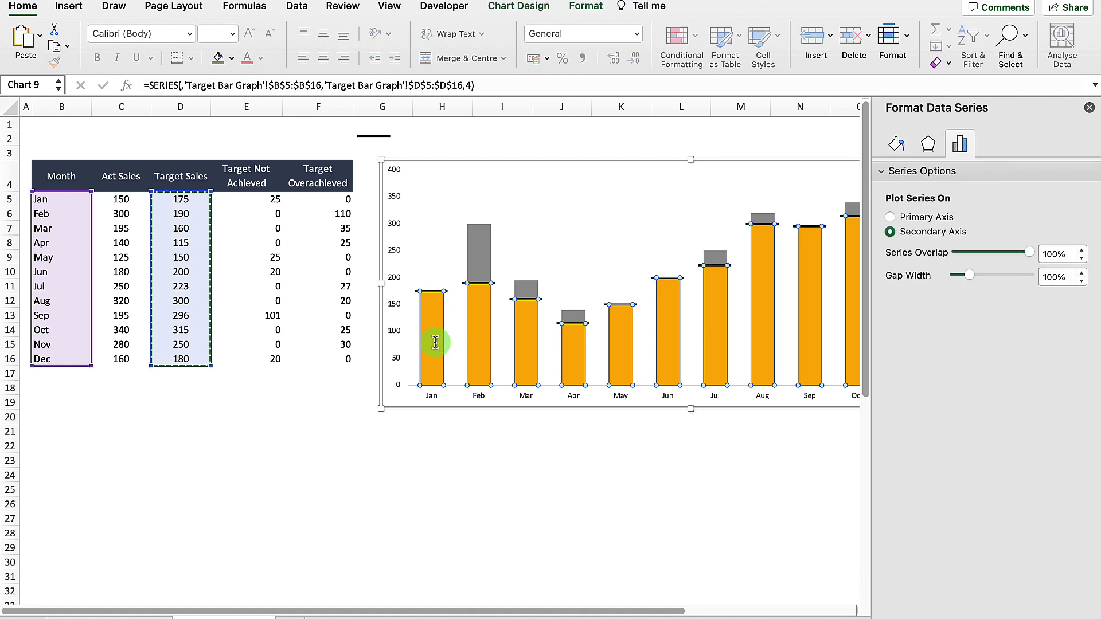
click(231, 58)
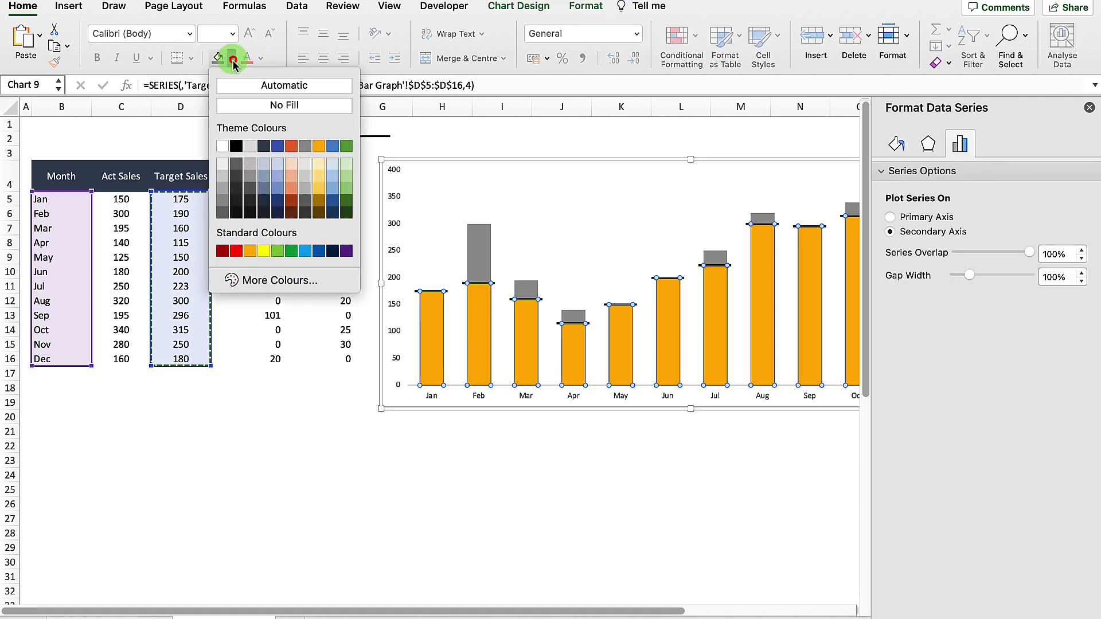
click(281, 109)
click(295, 136)
- Copy the Target Overachieved values in F5:F16 and paste them into the chart as a new series
drag(339, 201, 339, 362)
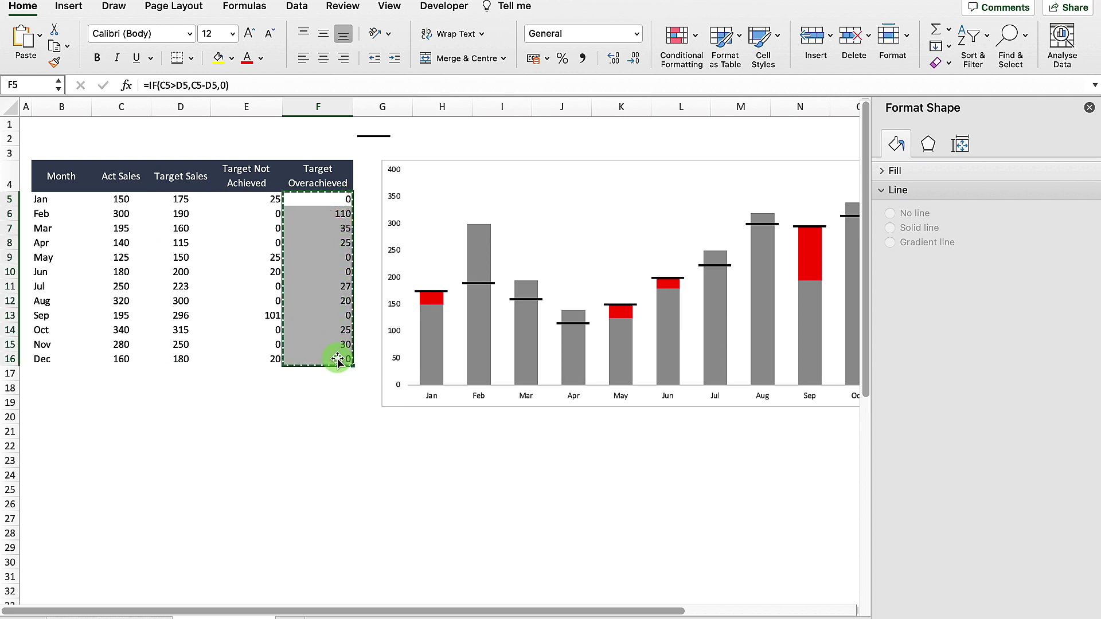
click(469, 168)
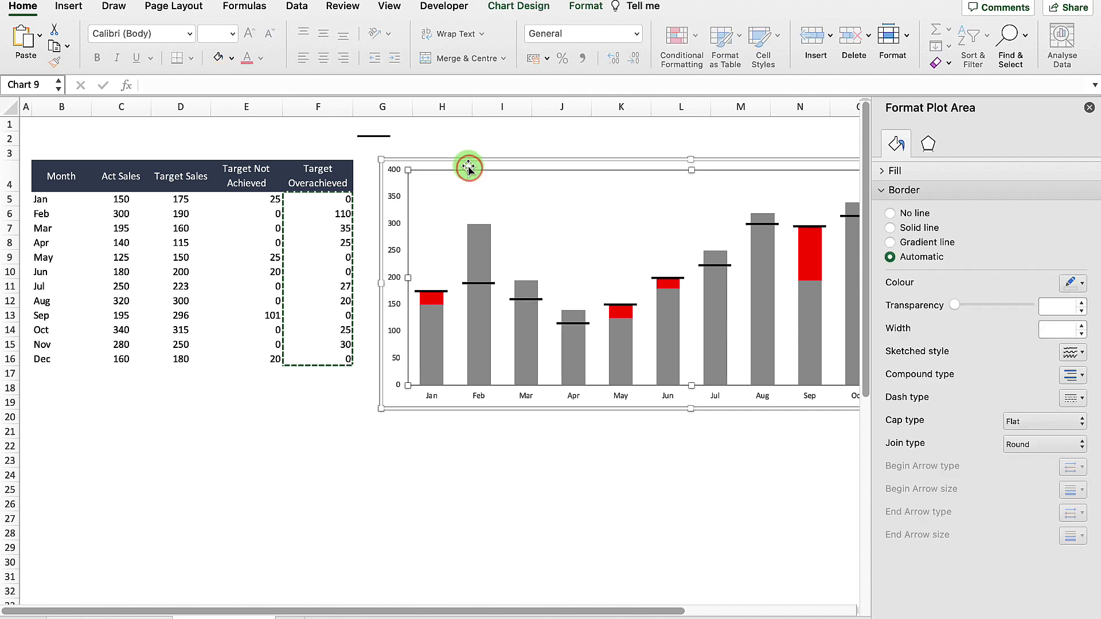
click(468, 167)
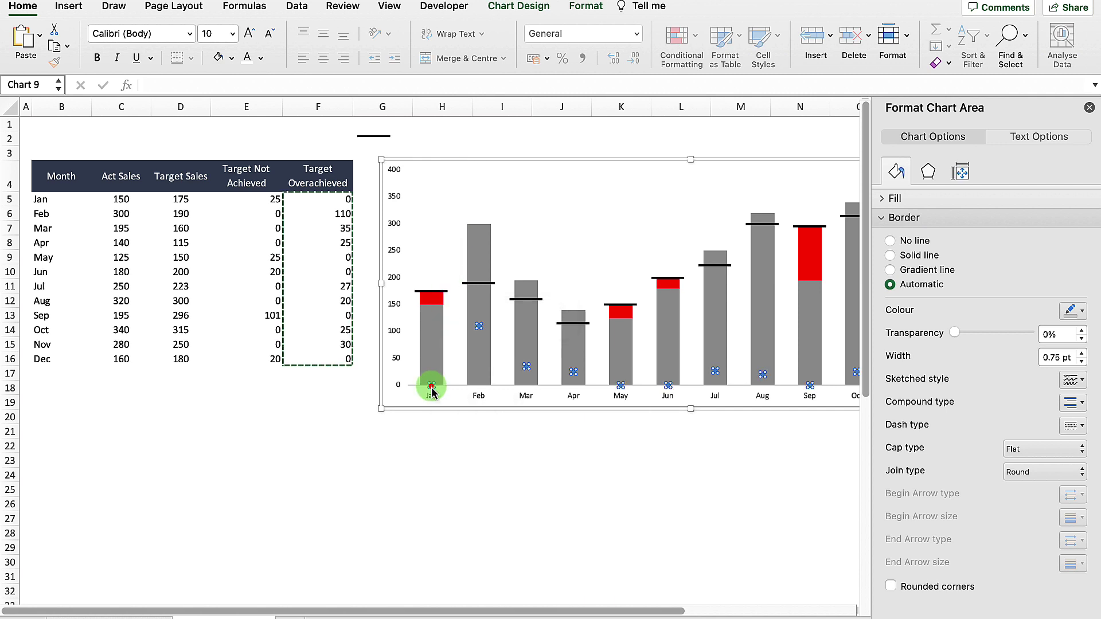
- Plot the Target Overachieved series on the secondary axis
click(431, 385)
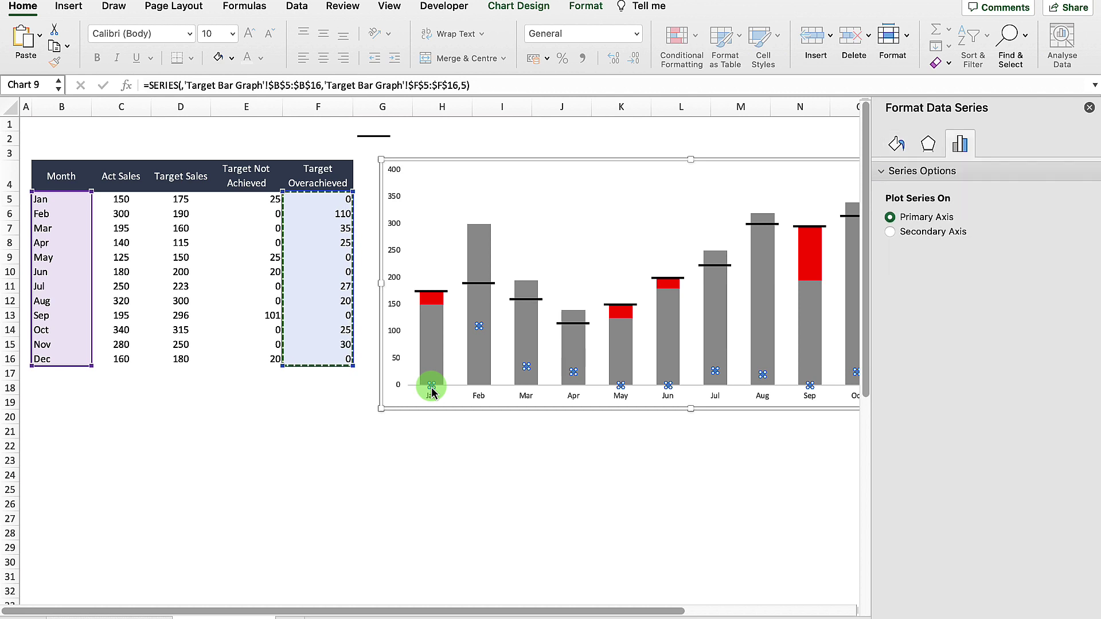
click(890, 233)
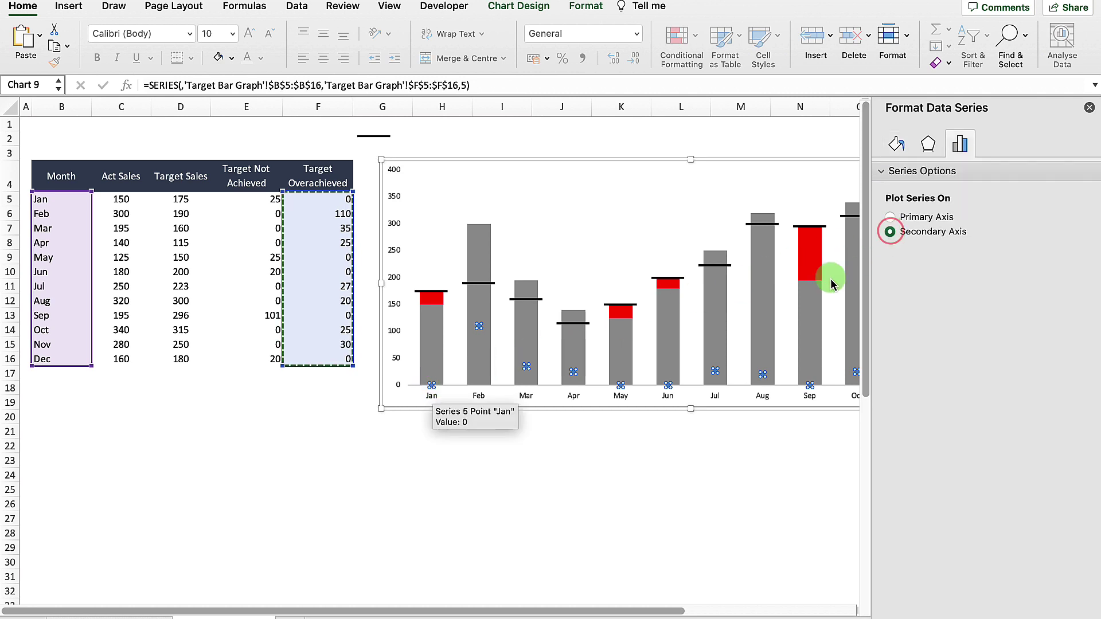
click(593, 460)
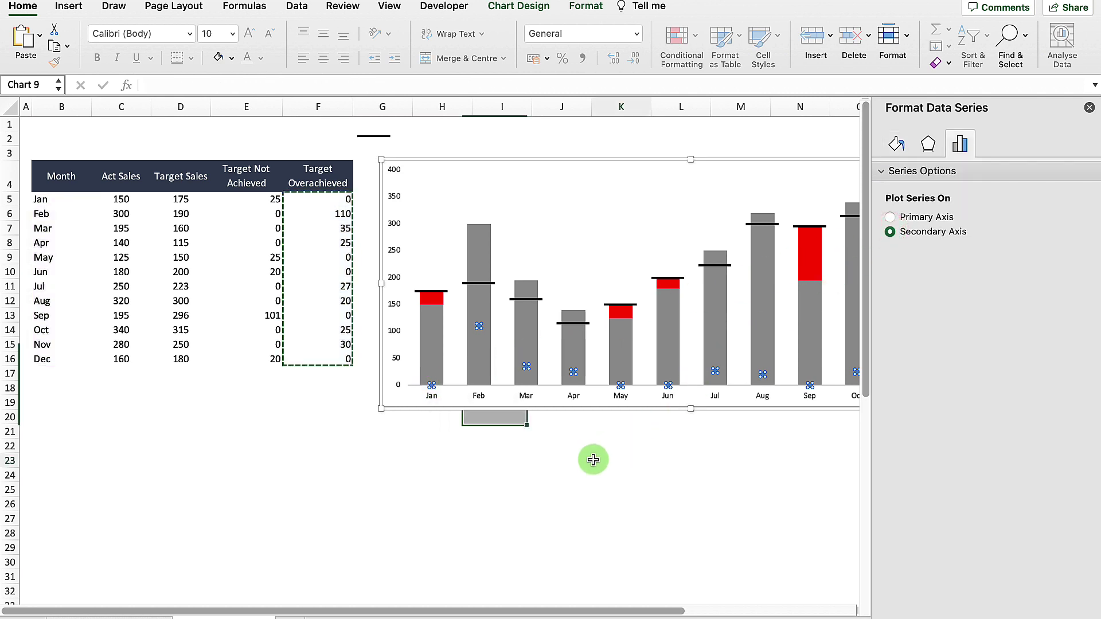
- Change the Target Overachieved series to a 2-D stacked column chart type
click(479, 326)
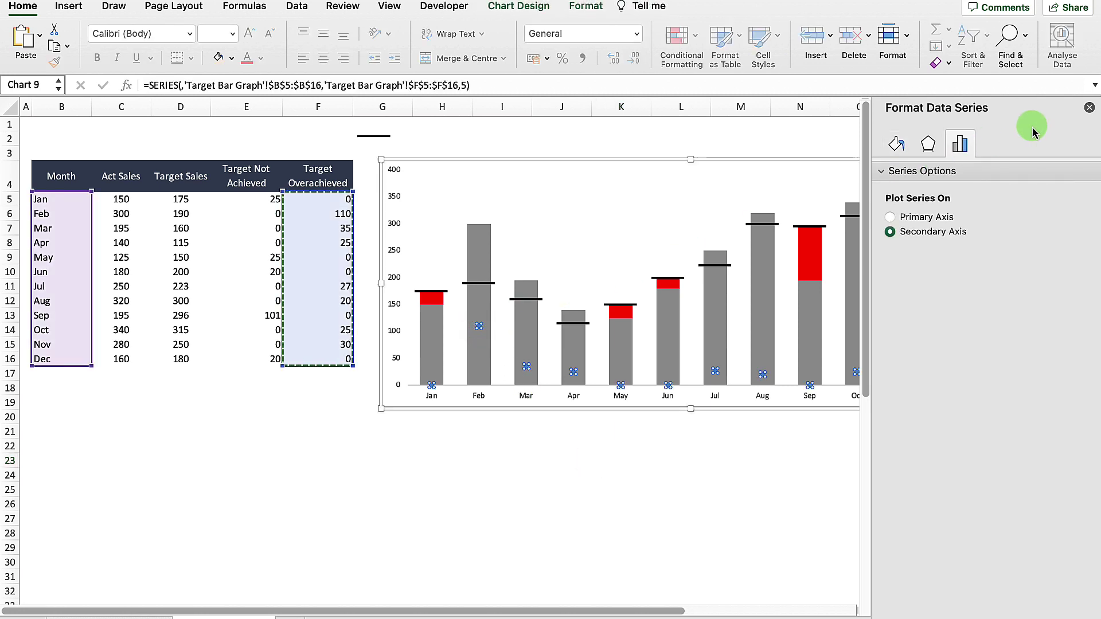
click(1088, 107)
right_click(479, 328)
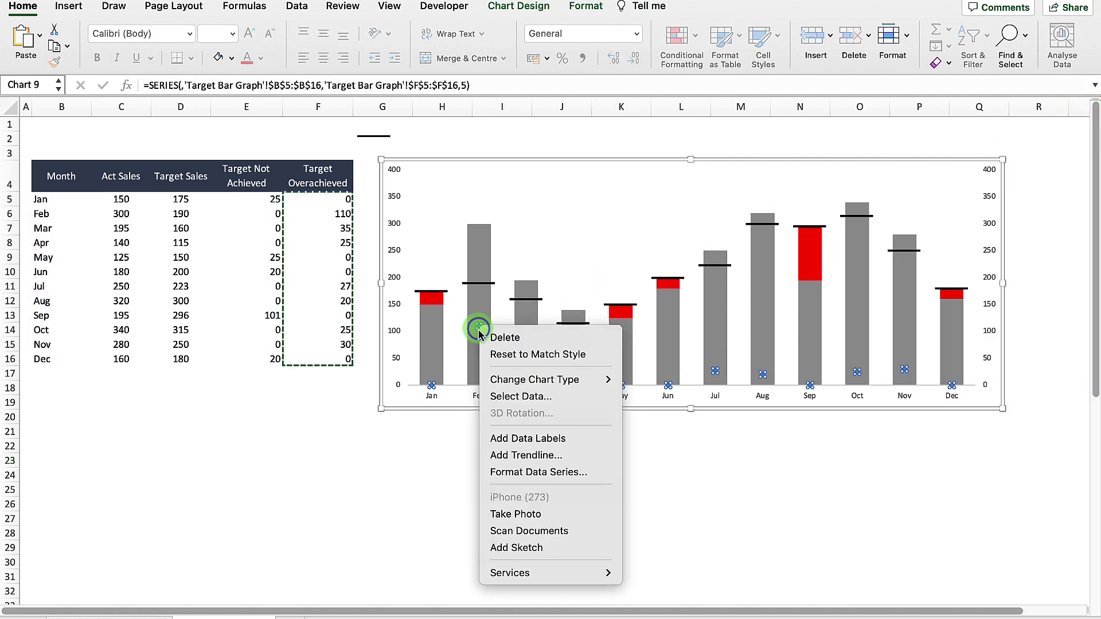
mouse_move(533, 382)
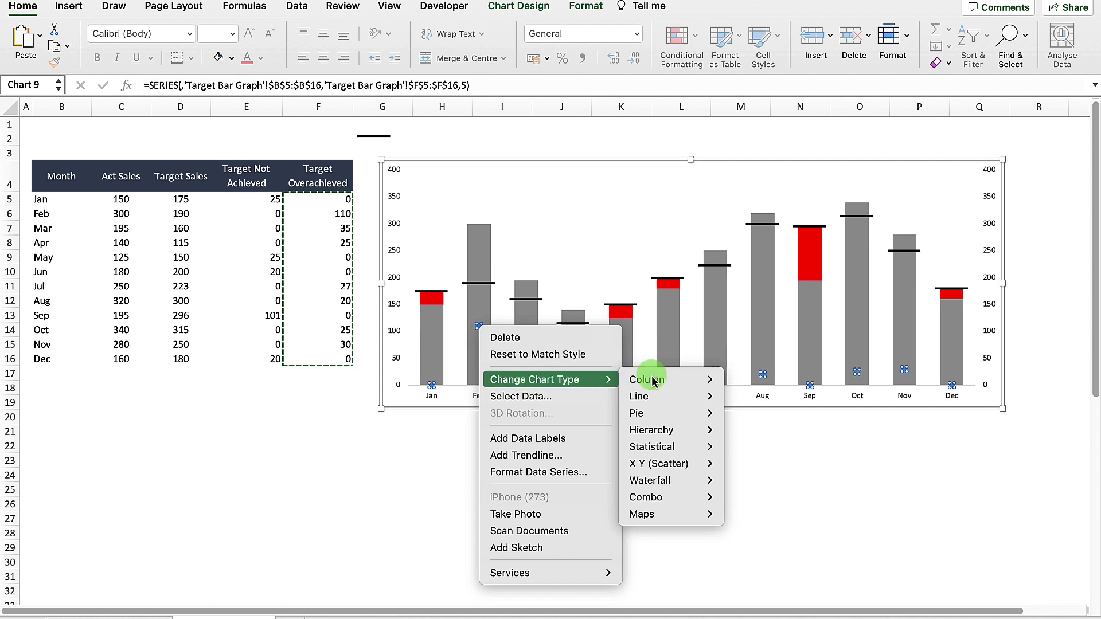
mouse_move(648, 379)
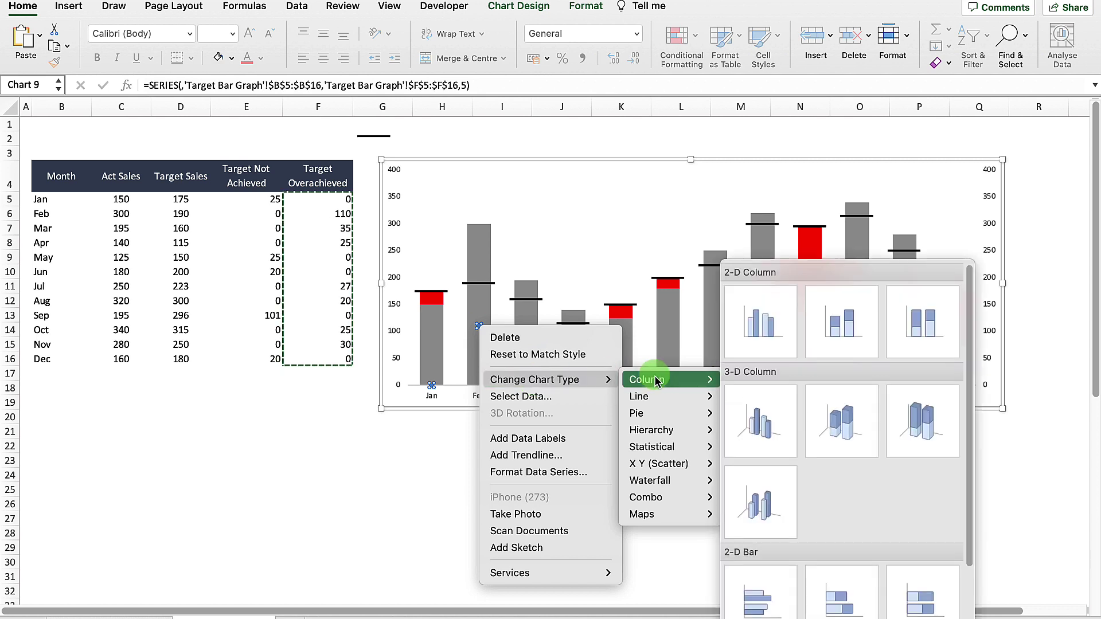
click(842, 324)
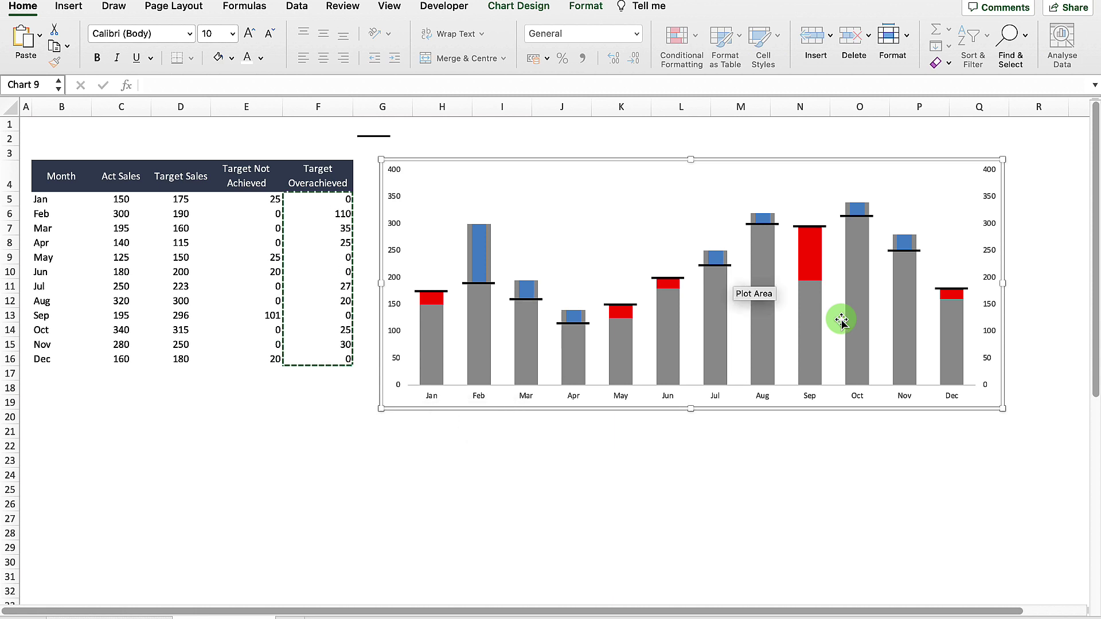
- Set the gap width of the blue Target Overachieved columns to 100% and deselect the chart
click(484, 269)
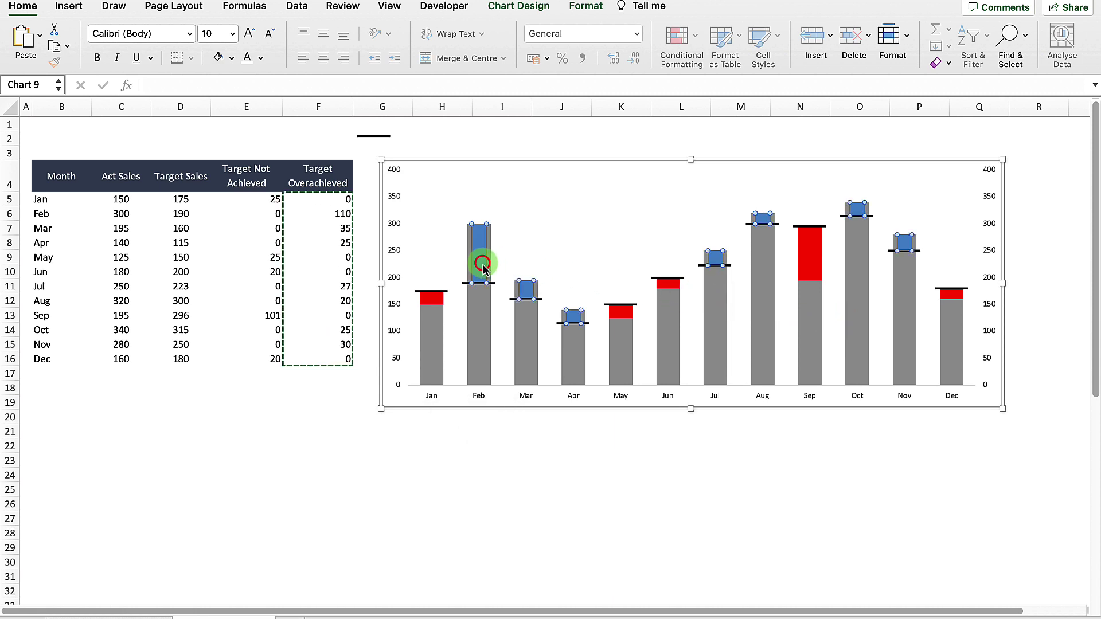
double_click(483, 268)
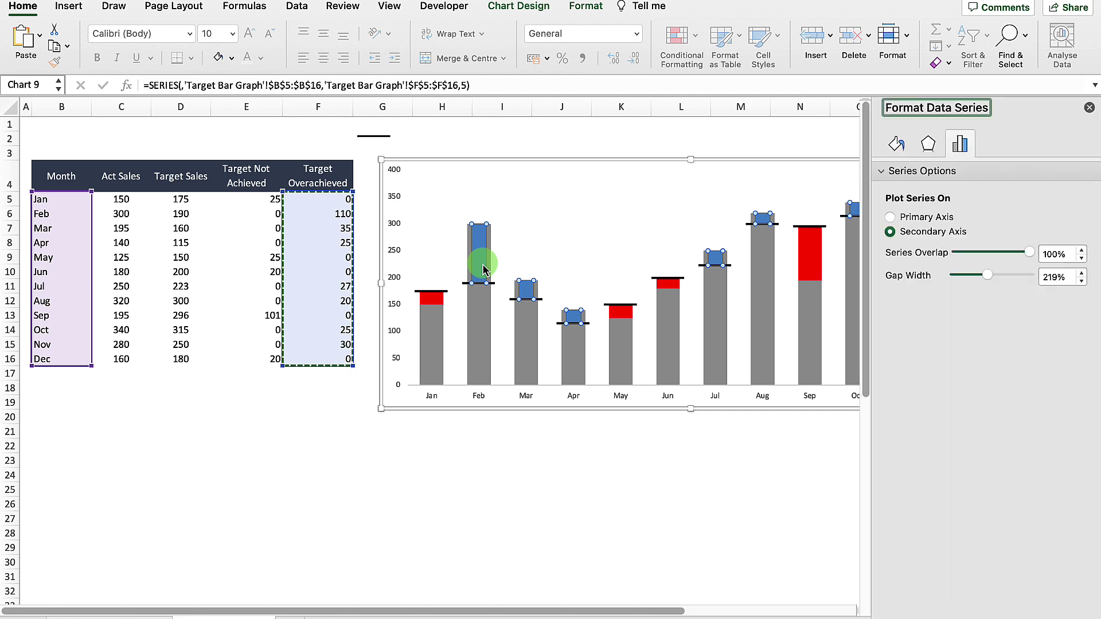
click(1060, 277)
text(100)
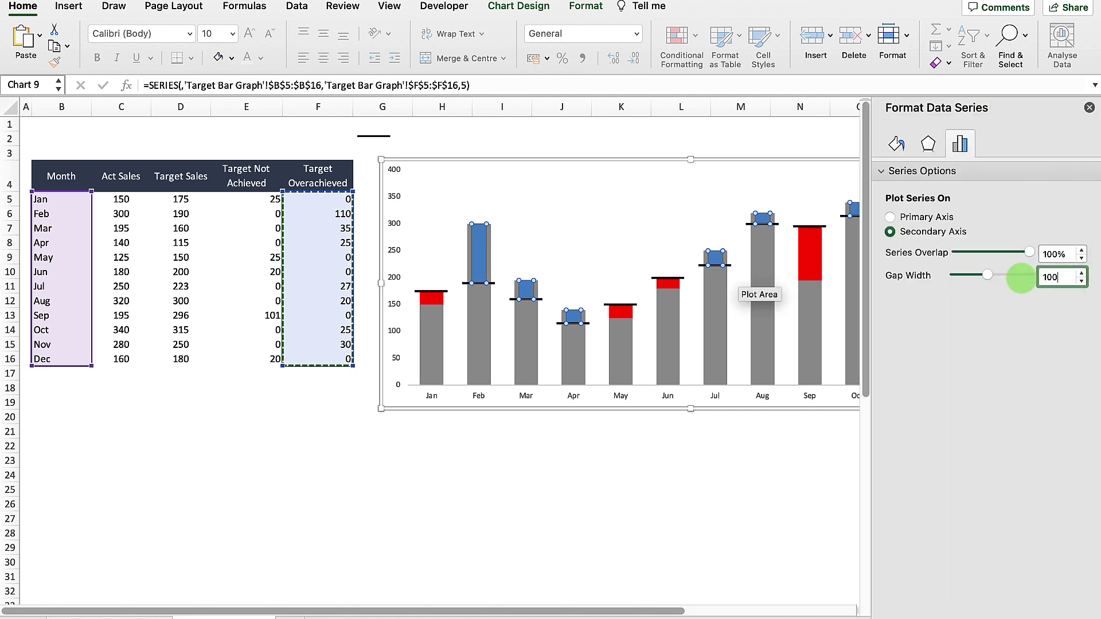
key(Return)
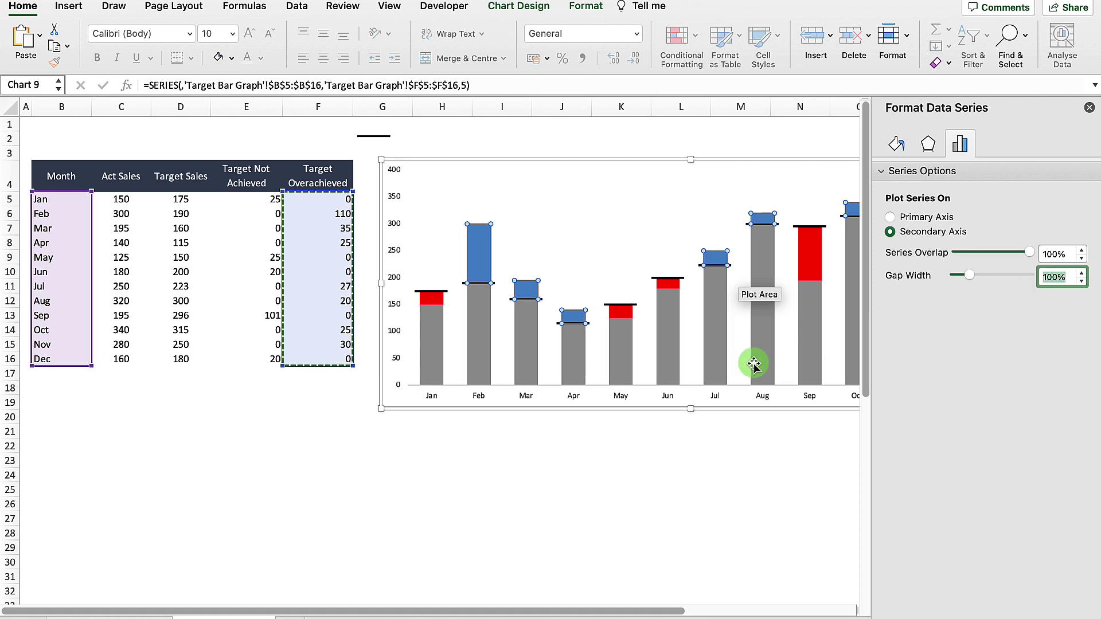
click(486, 448)
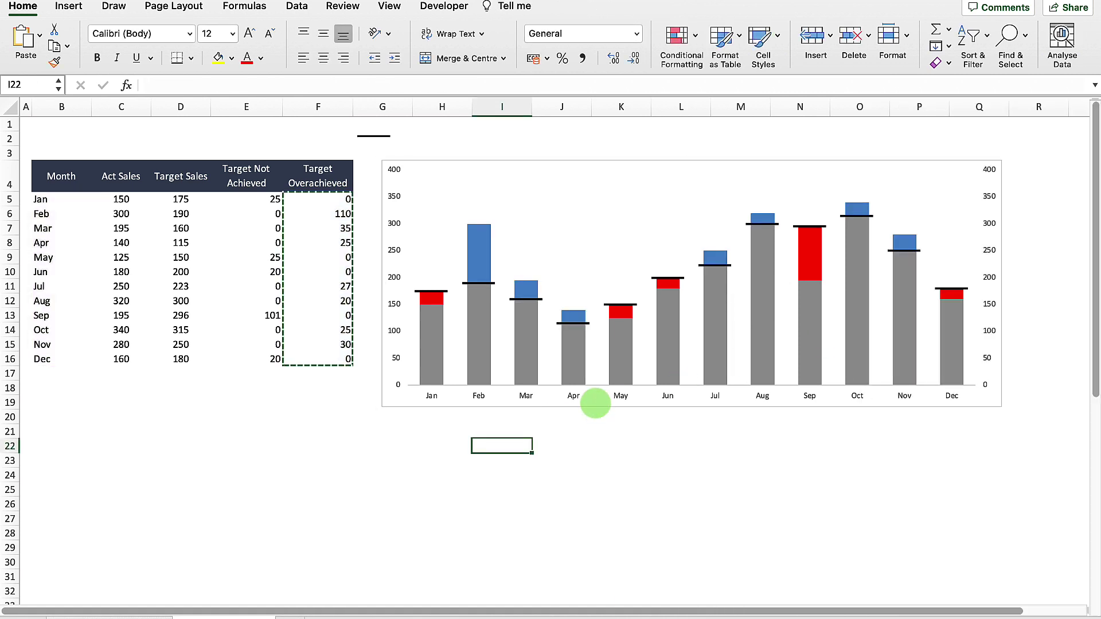
- Delete the secondary vertical axis from the chart
click(991, 246)
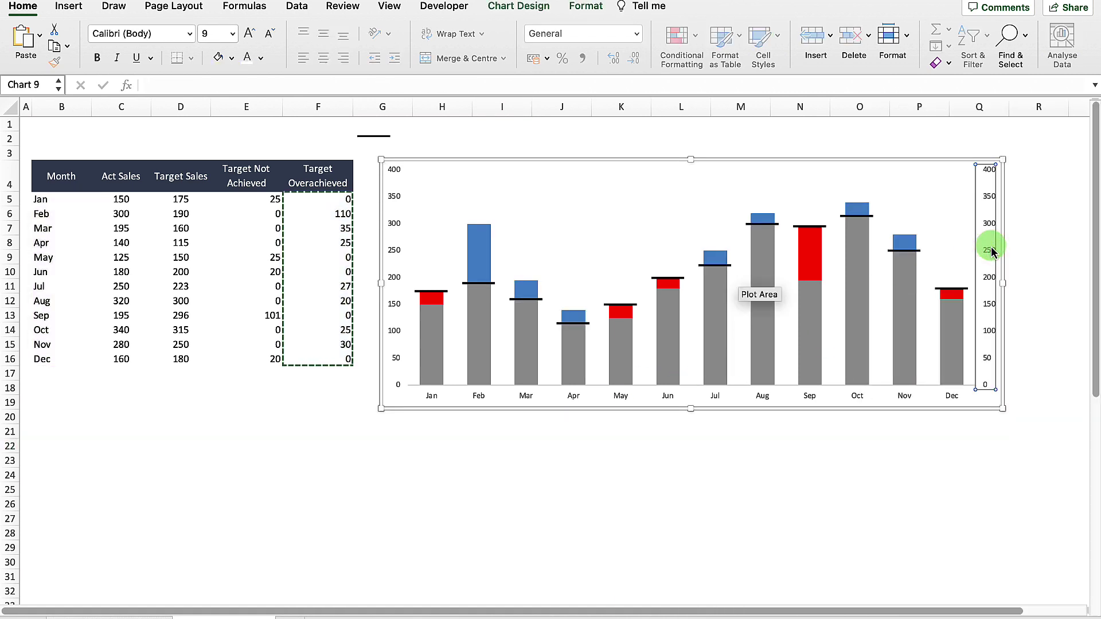
key(Delete)
key(cmd+v)
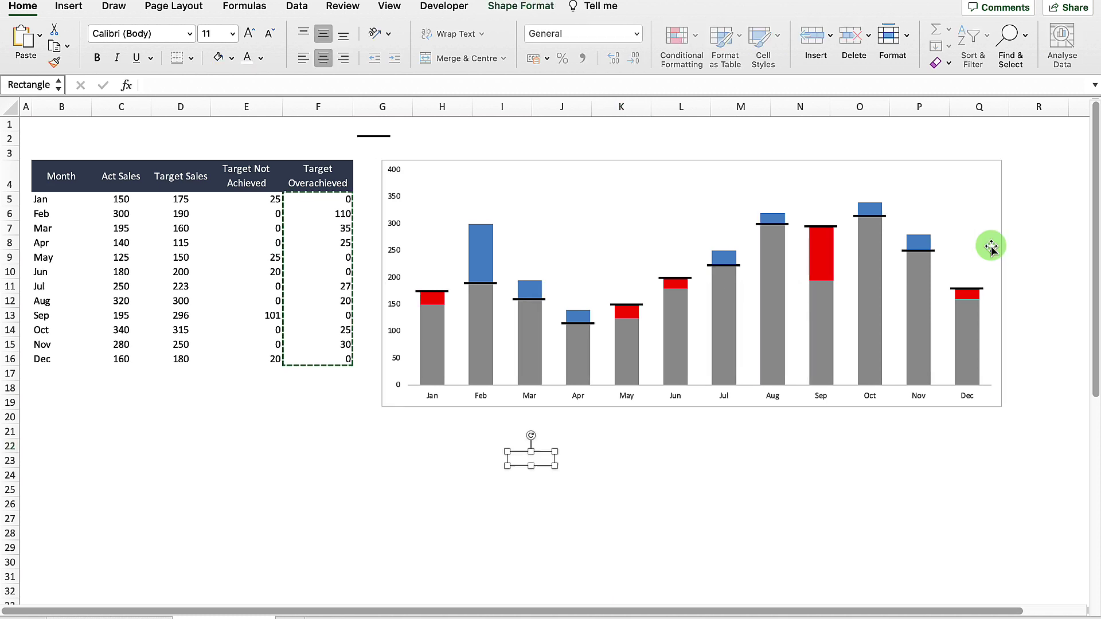
- Fill the Target Overachieved columns with the green theme colour and deselect the chart
click(486, 258)
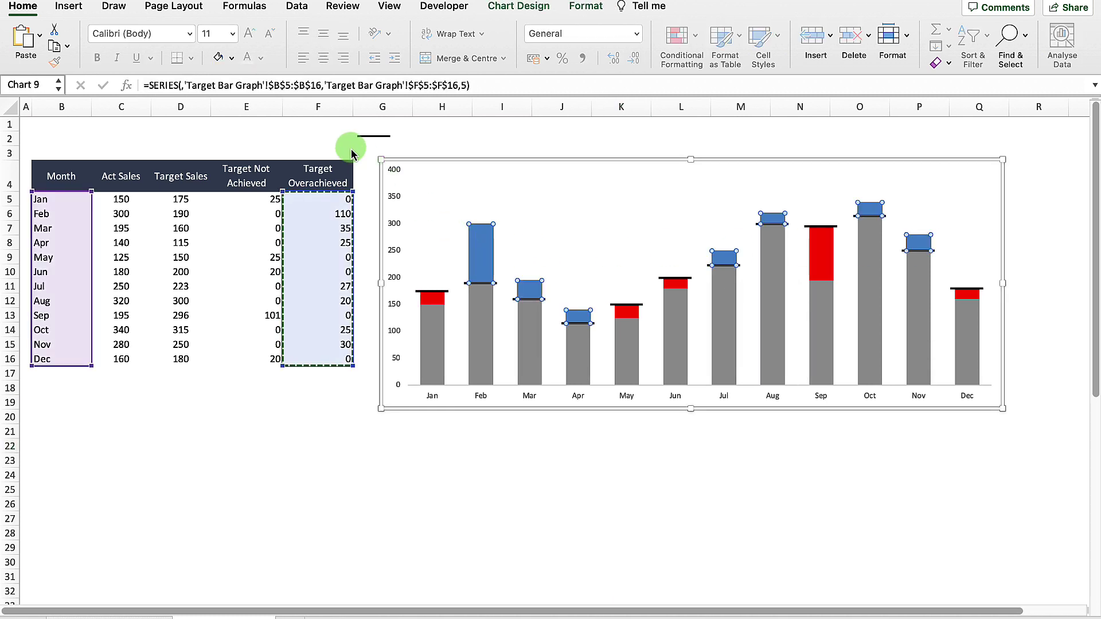
click(234, 60)
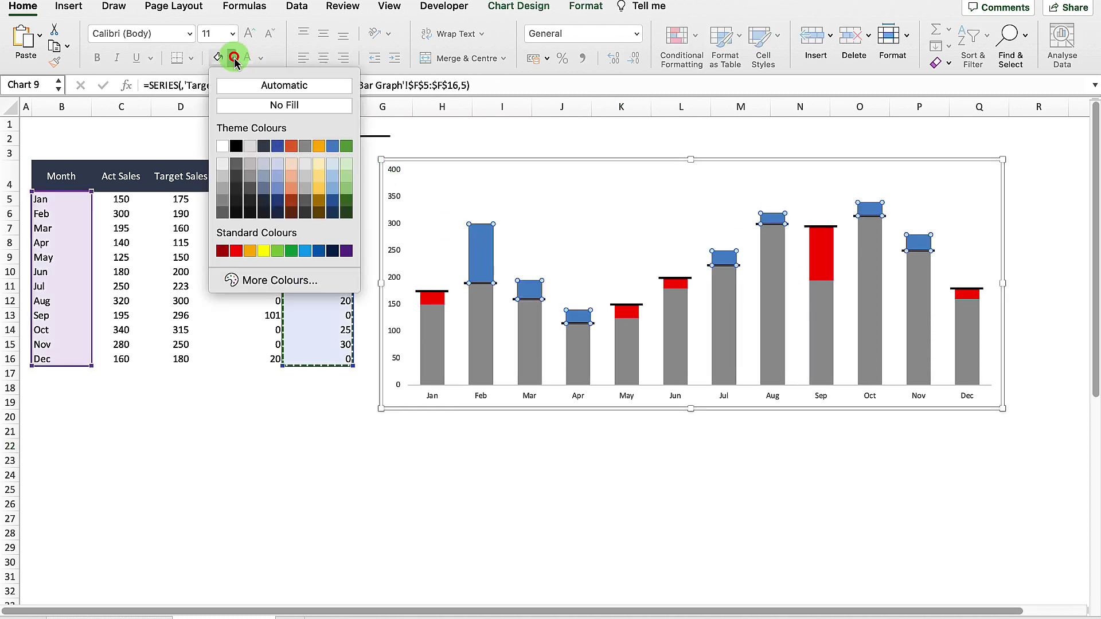
click(344, 147)
click(563, 442)
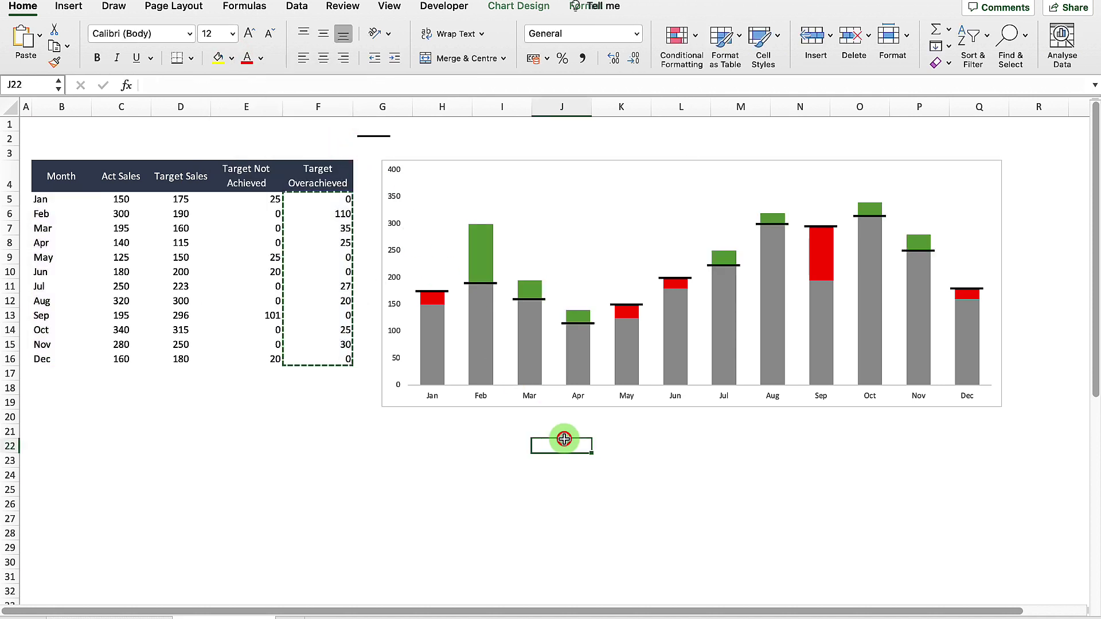